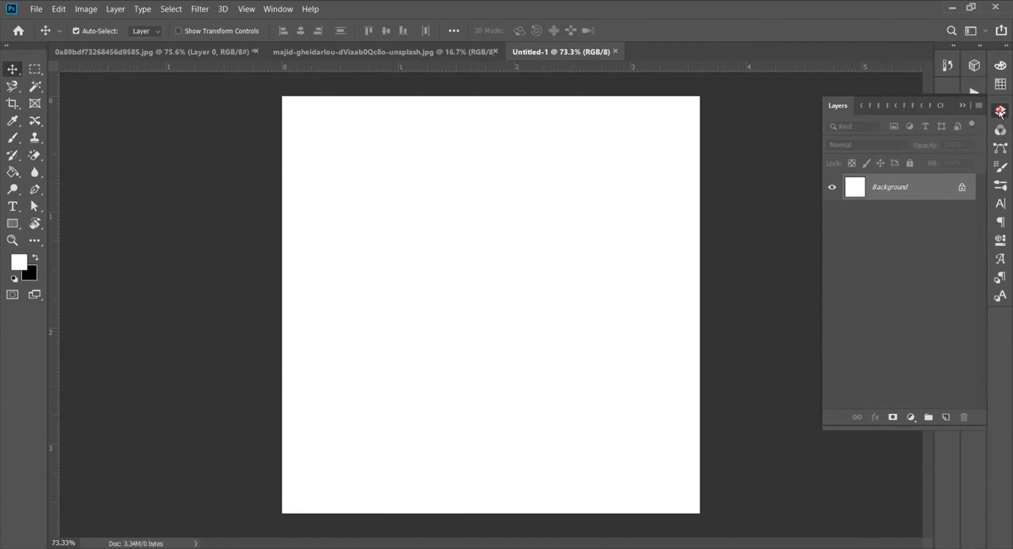
Step: Add a near-black (#1f1e1e) Solid Color fill layer over the white Background
left_click(911, 417)
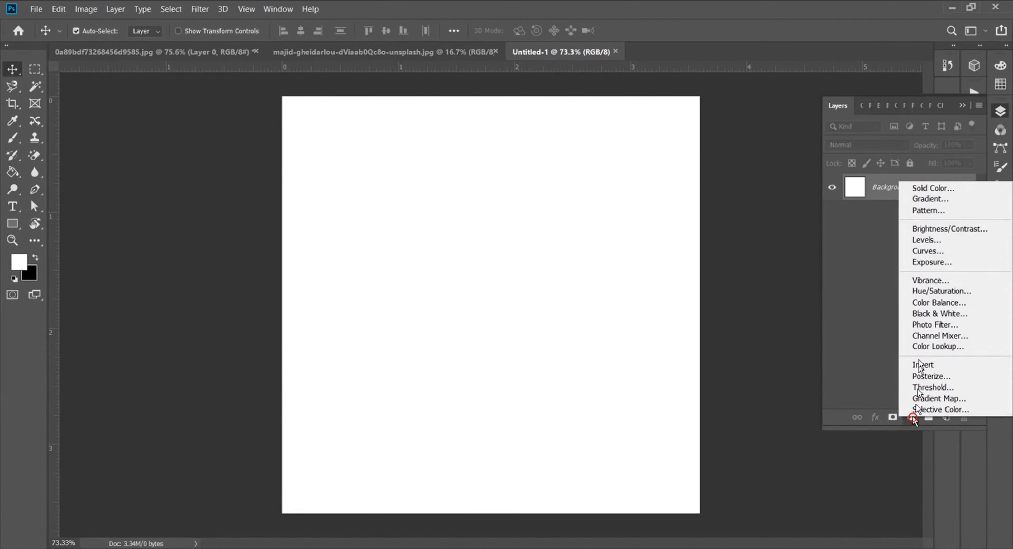
left_click(927, 190)
left_click(670, 298)
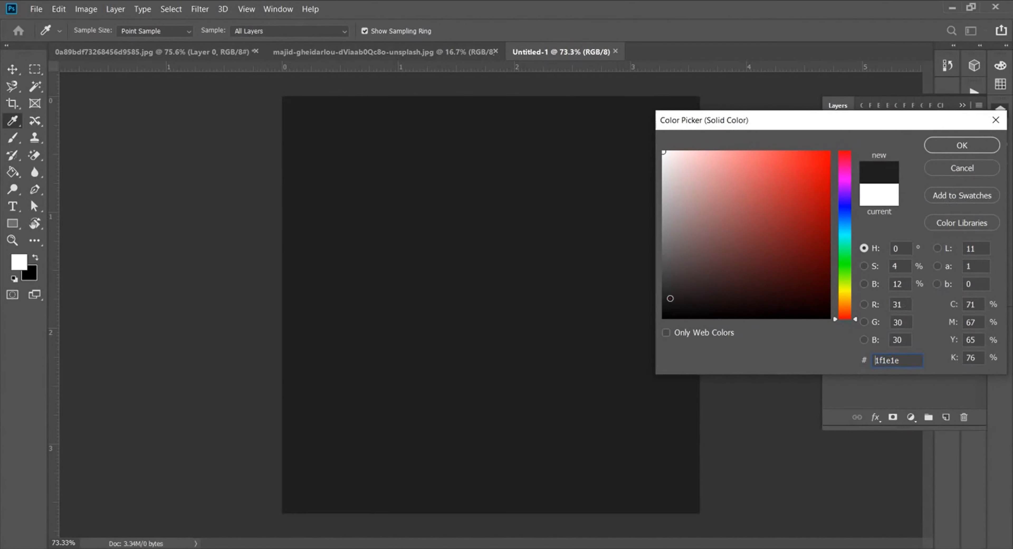
left_click_drag(671, 302, 676, 302)
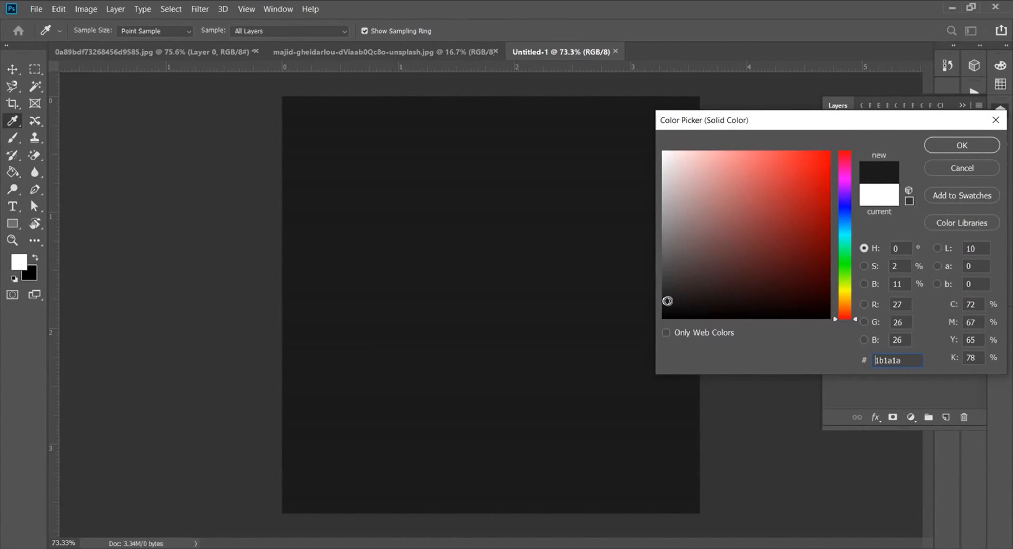
left_click(956, 144)
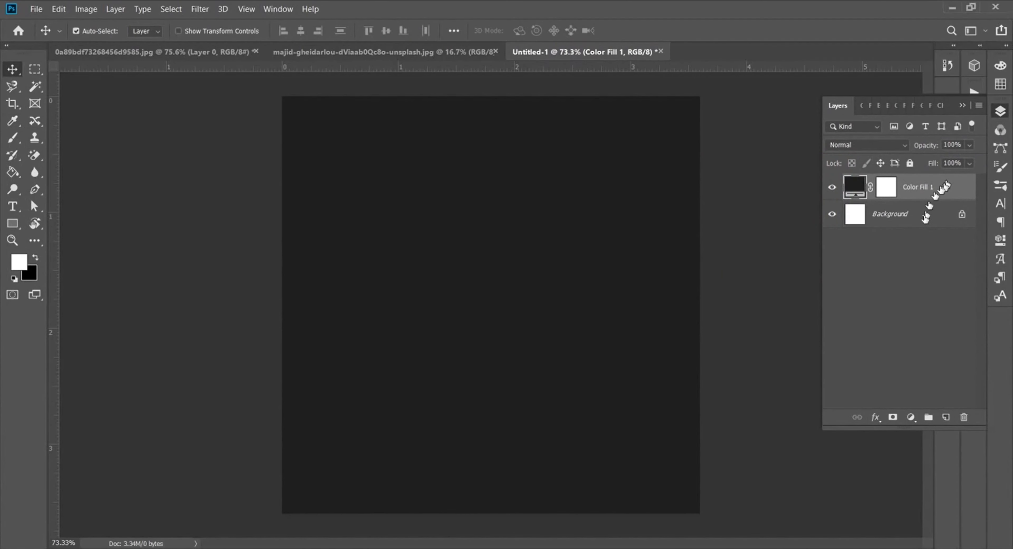
Step: Copy the teal texture into Untitled-1 as Layer 1 and start shrinking it with Free Transform
left_click(342, 50)
left_click_drag(406, 149, 492, 289)
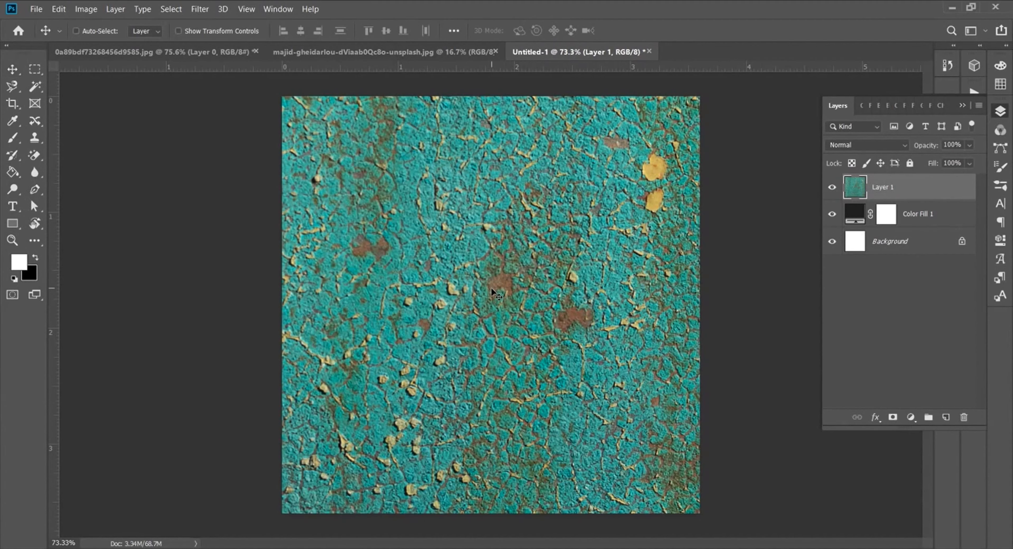
key("ctrl+t")
key("ctrl+0")
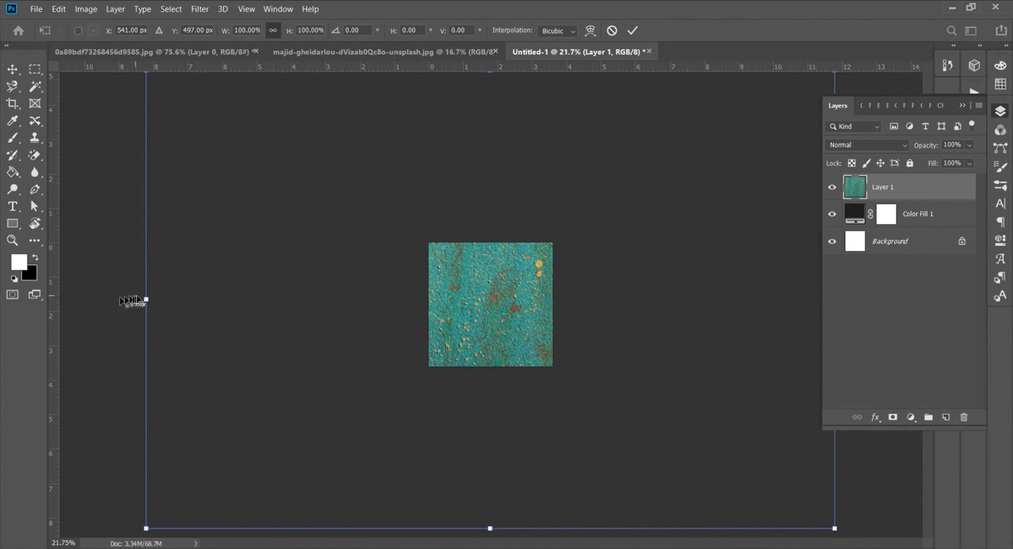
left_click_drag(144, 300, 389, 300)
scroll(496, 302, "up", 13)
scroll(496, 302, "down", 1)
Step: Scale the texture to about 27% and position it to cover the square canvas
left_click_drag(178, 289, 206, 290)
left_click_drag(368, 275, 418, 295)
left_click_drag(253, 301, 252, 301)
left_click_drag(436, 271, 439, 268)
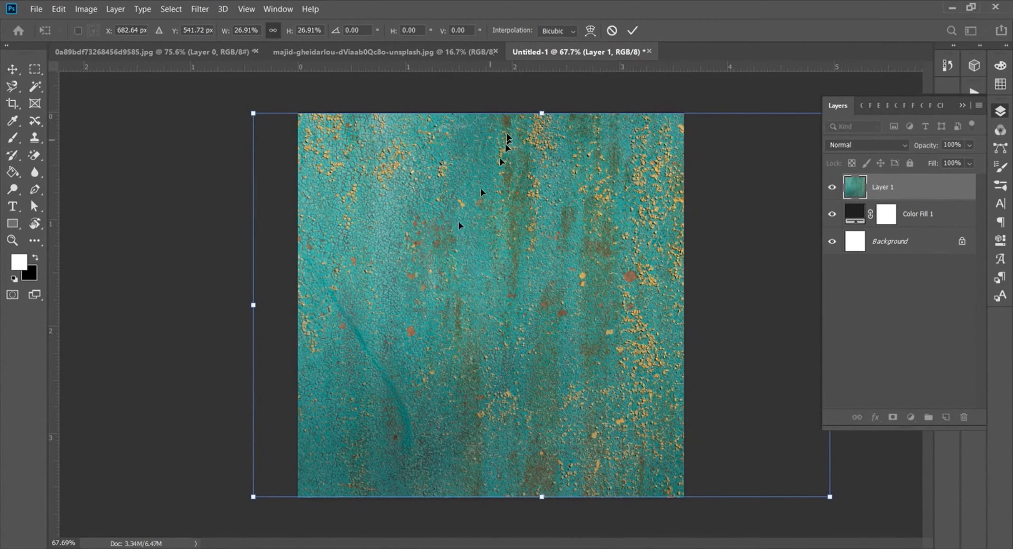
left_click_drag(541, 112, 542, 111)
left_click_drag(474, 226, 519, 226)
left_click(633, 30)
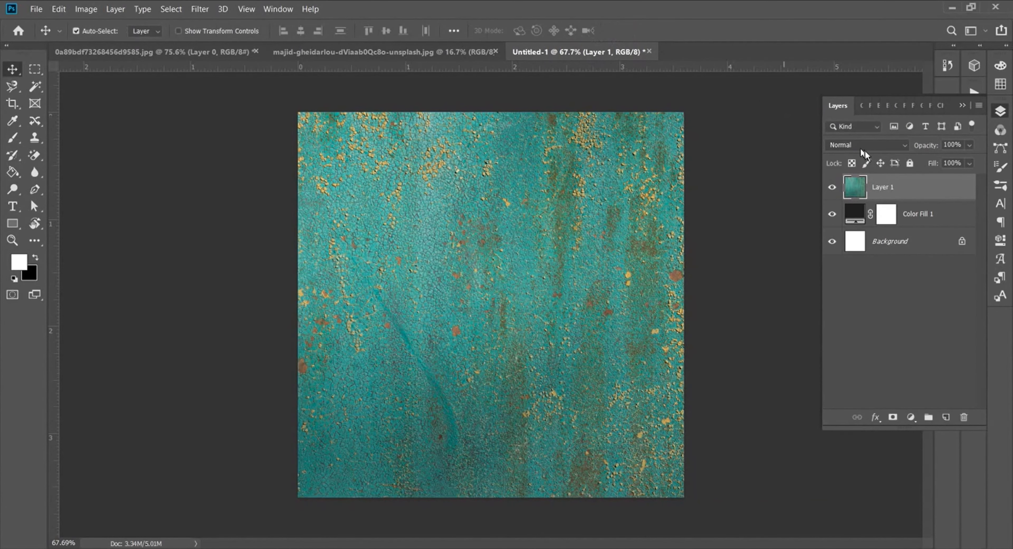
Step: Add a Black & White adjustment clipped to the texture layer
left_click(907, 420)
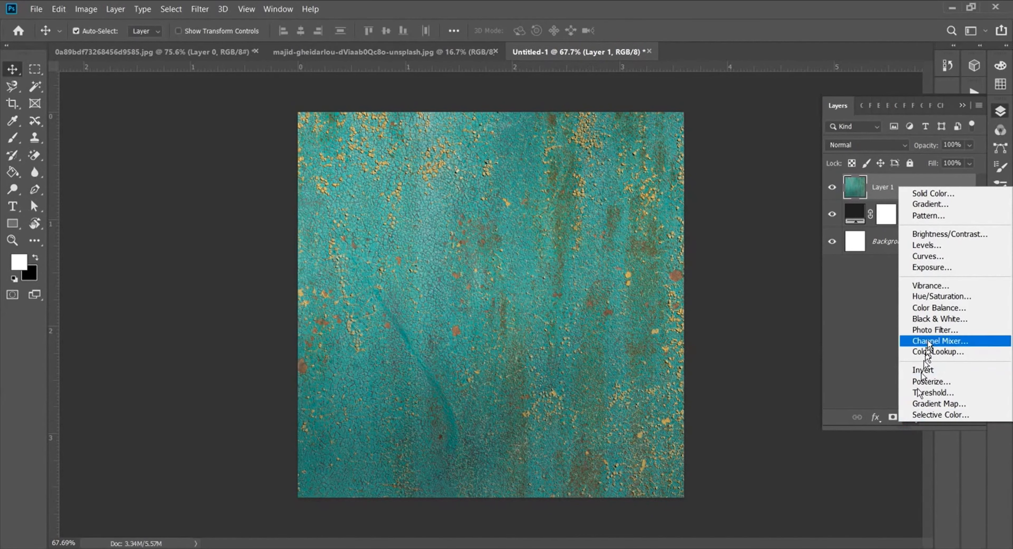
left_click(935, 318)
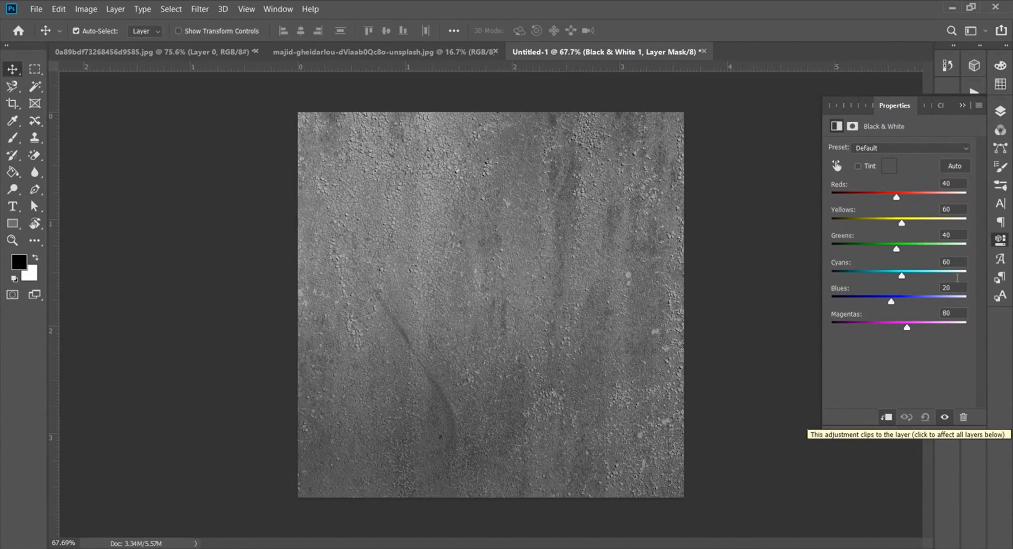
left_click(1002, 111)
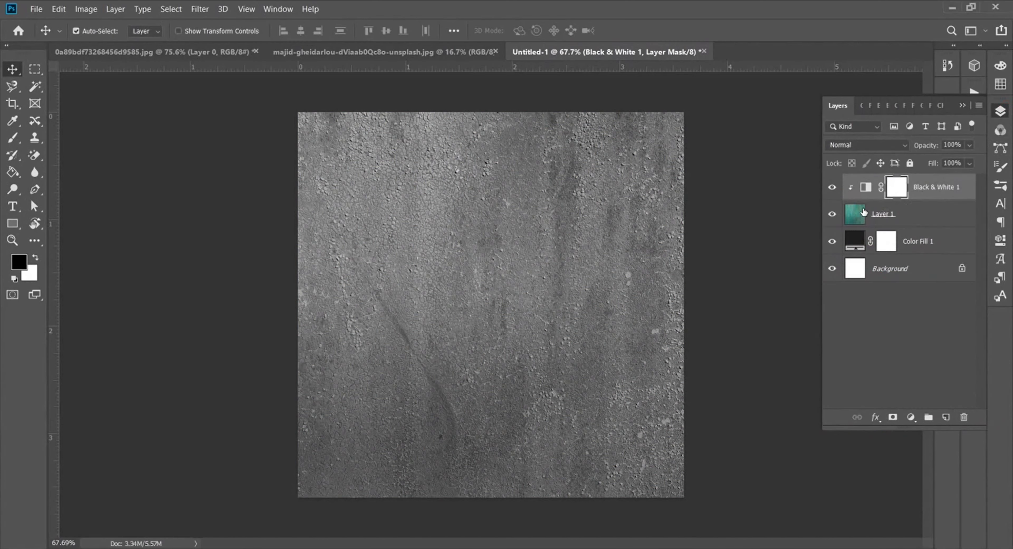
Step: Add a yellow (#f3c406) Solid Color fill and move it below Color Fill 1
left_click(912, 417)
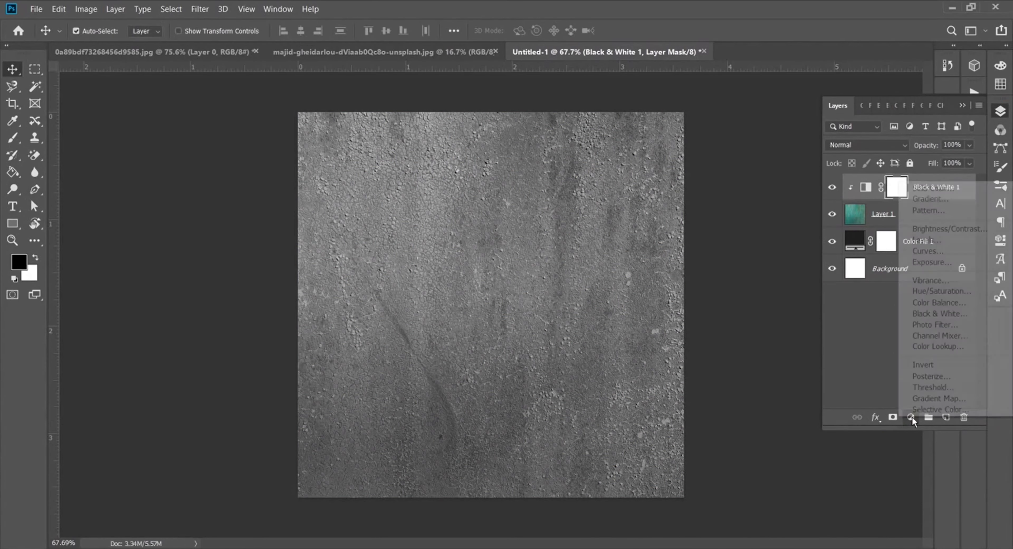
left_click(933, 188)
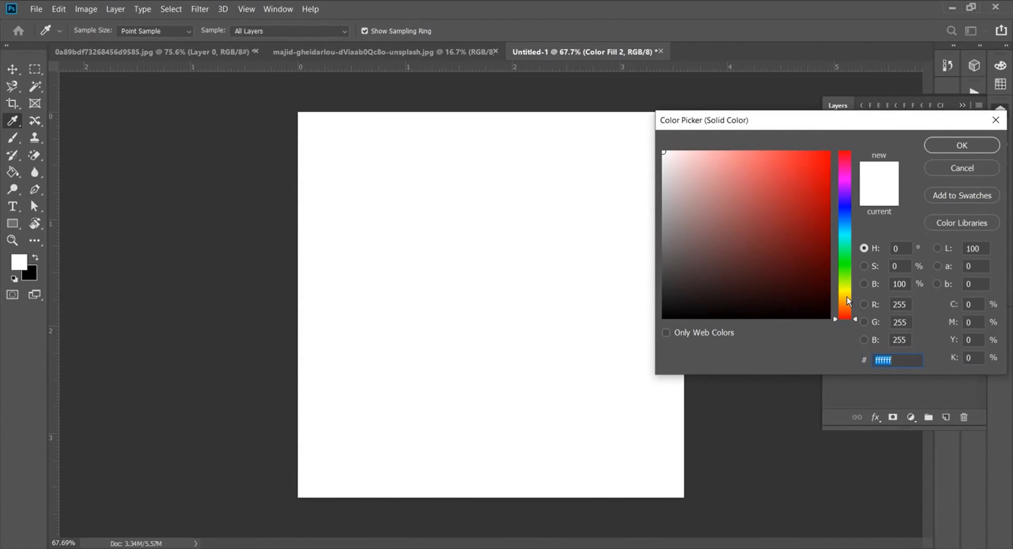
left_click(847, 298)
left_click(818, 164)
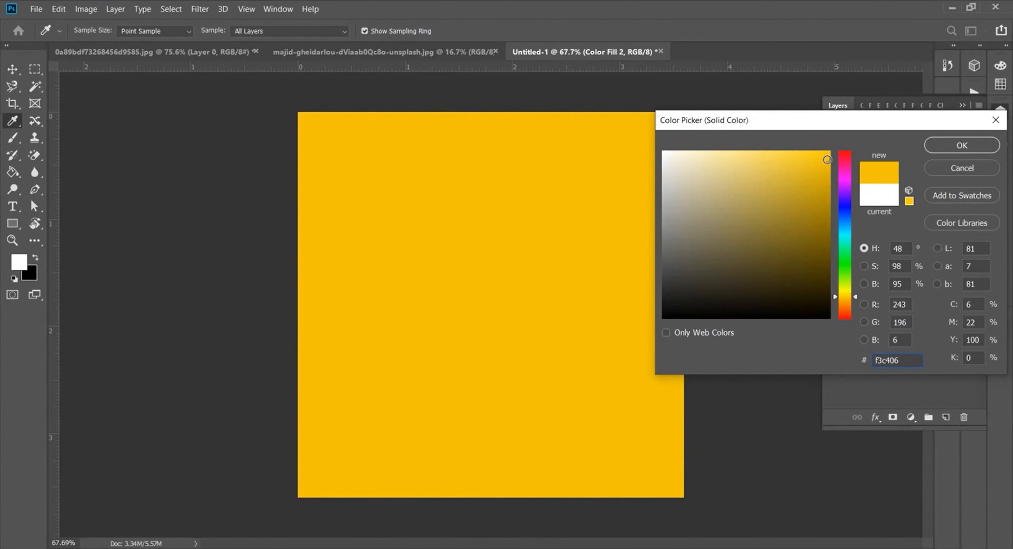
left_click(947, 147)
left_click_drag(857, 188, 870, 272)
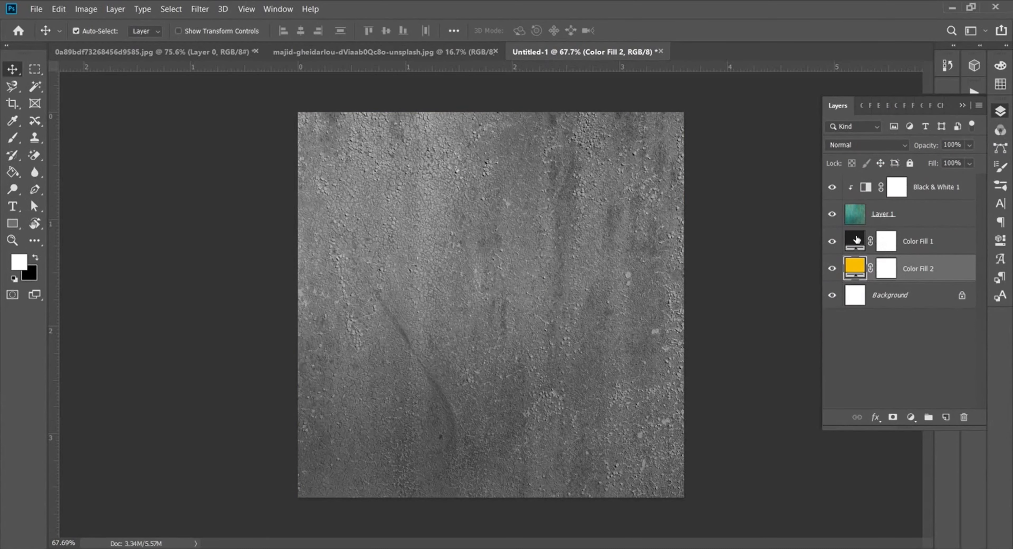
Step: Set the texture Layer 1 to Overlay blend mode
left_click(895, 214)
left_click(865, 145)
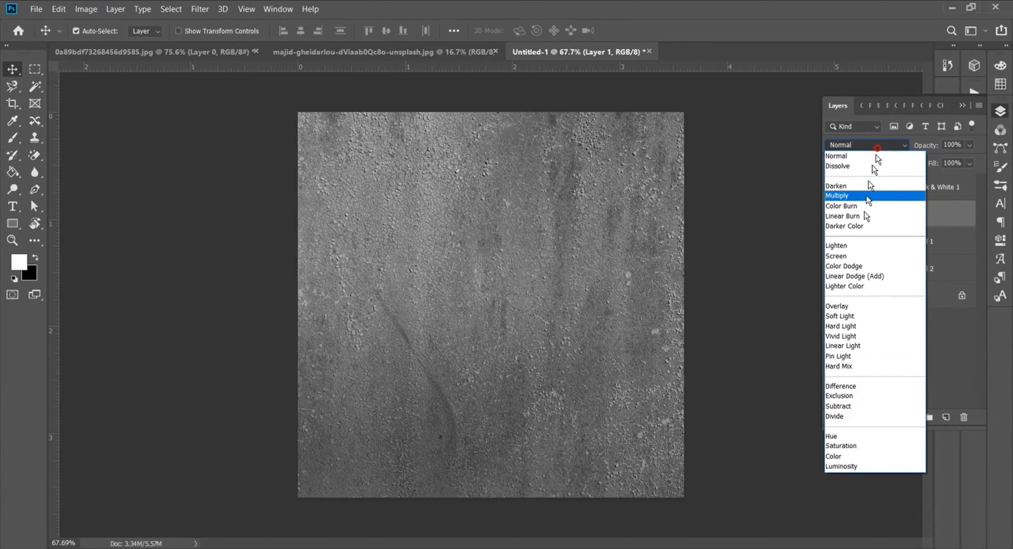
left_click(853, 307)
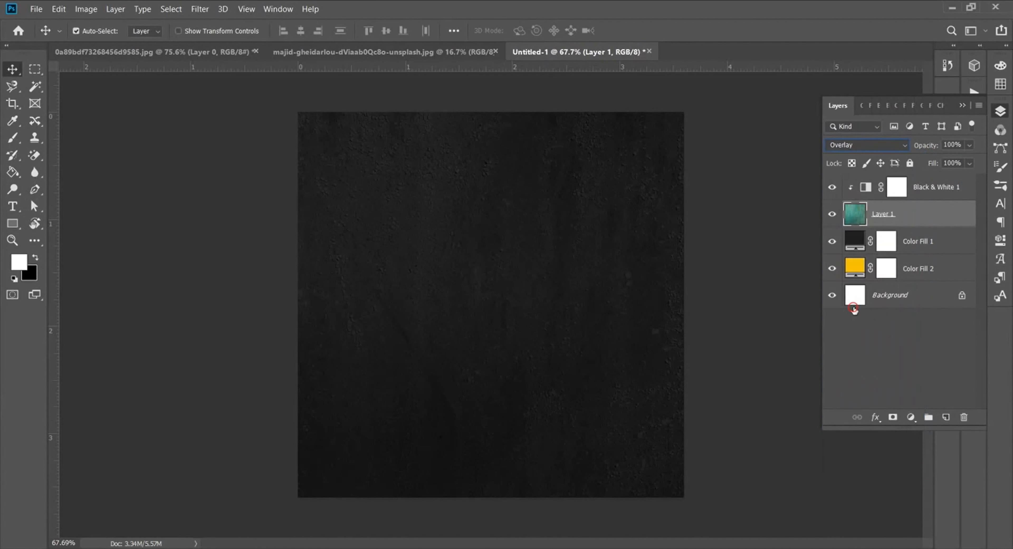
Step: Target Color Fill 1's mask and choose the Torn Paper brush
left_click(859, 247)
left_click(890, 243)
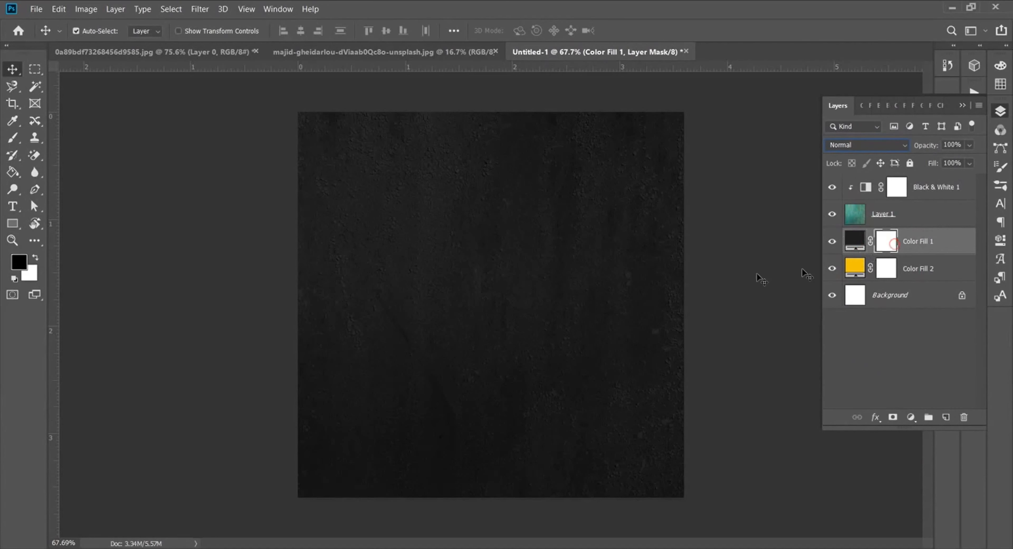
left_click(12, 145)
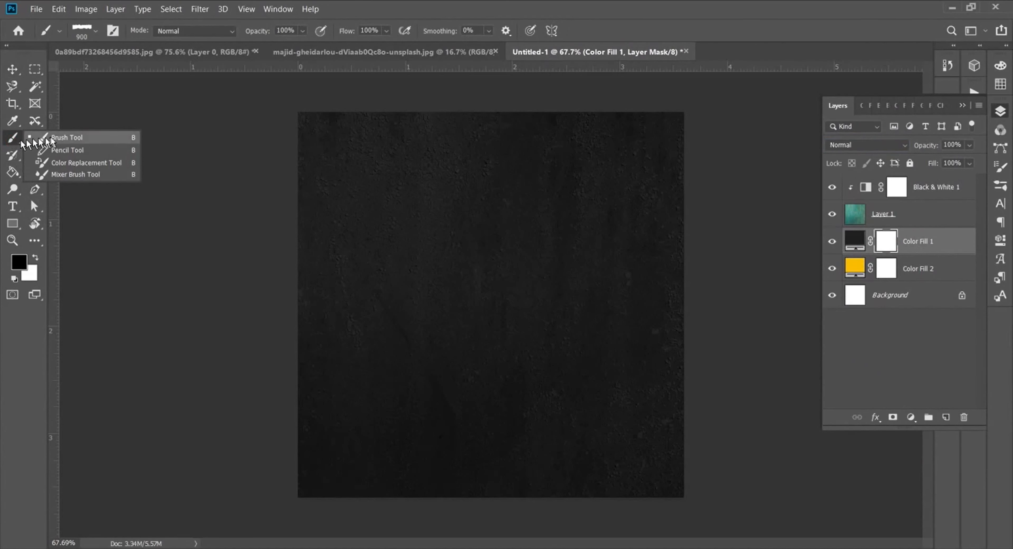
left_click(63, 137)
left_click(90, 33)
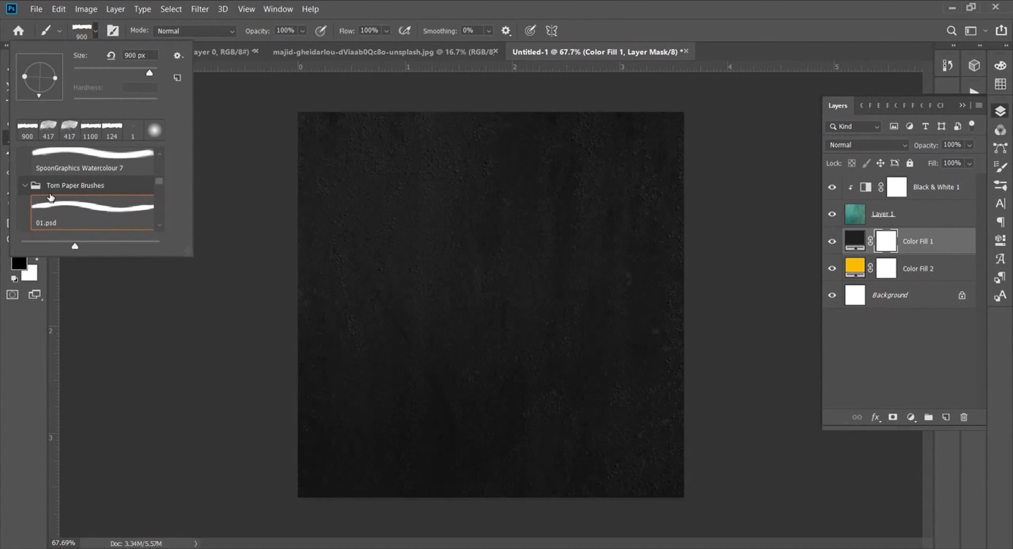
scroll(52, 197, "down", 1)
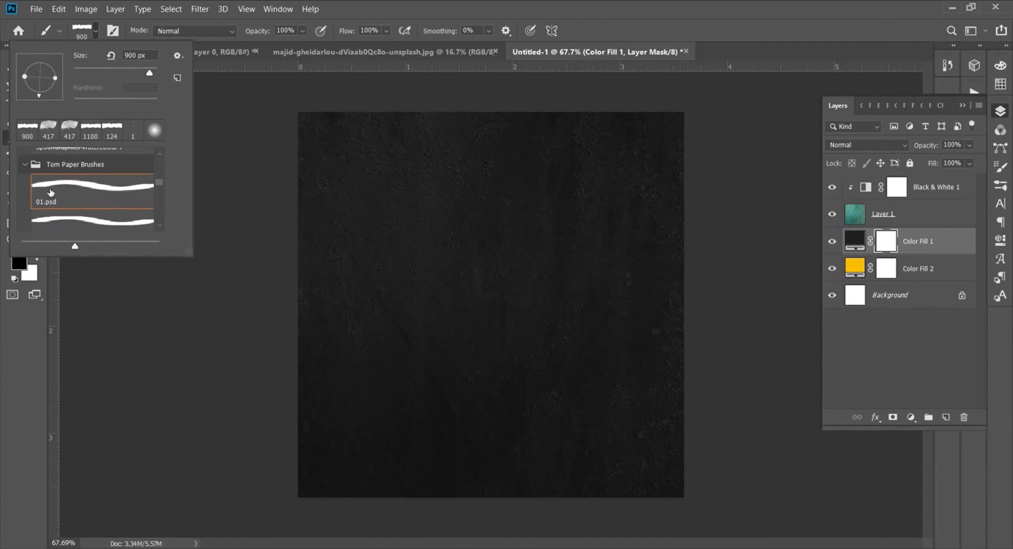
left_click(95, 33)
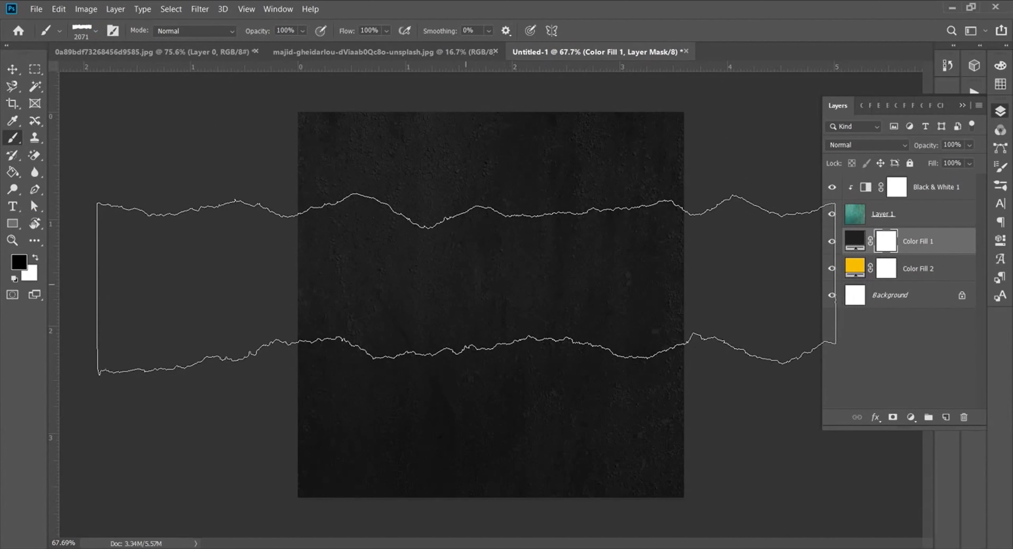
Step: Set the brush to 1200 px and stamp a torn yellow strip through the dark fill
right_click(481, 273)
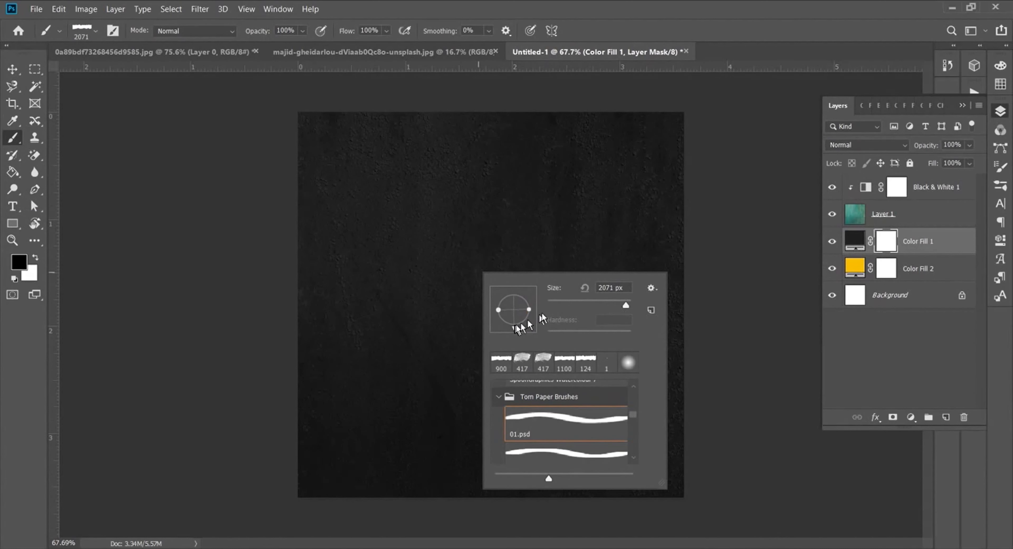
left_click_drag(626, 305, 625, 305)
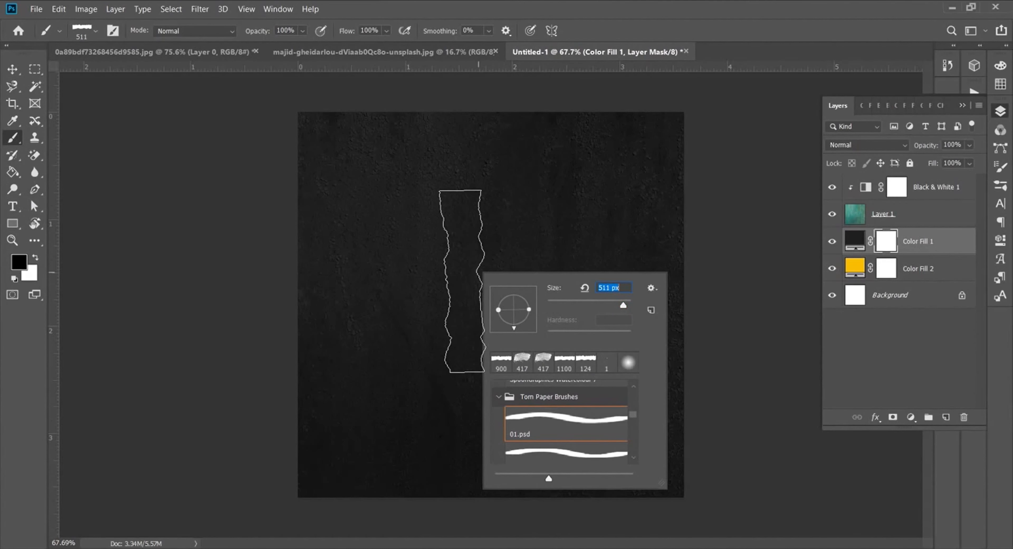
key("Return")
key("]")
key("]")
key("]")
key("]")
key("]")
key("]")
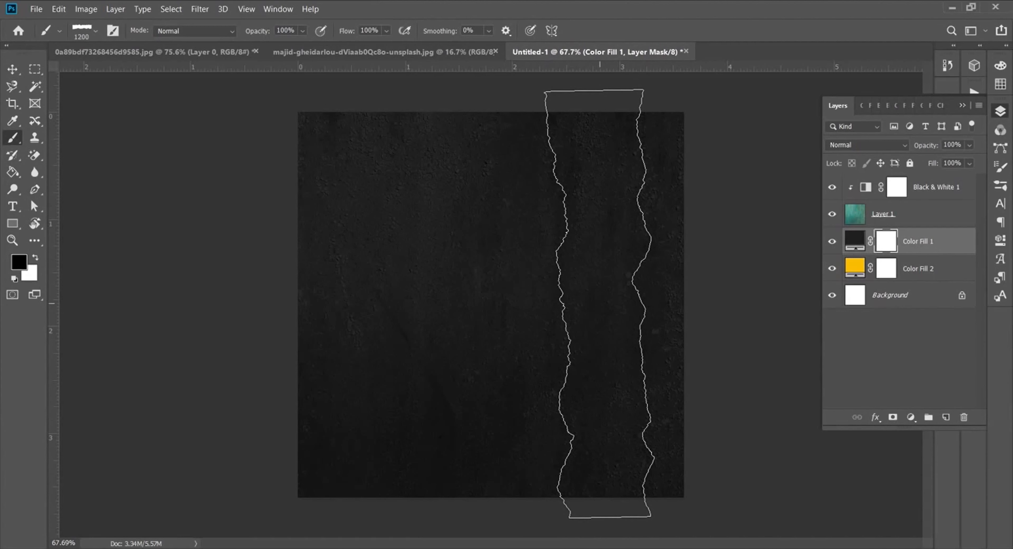
left_click(599, 303)
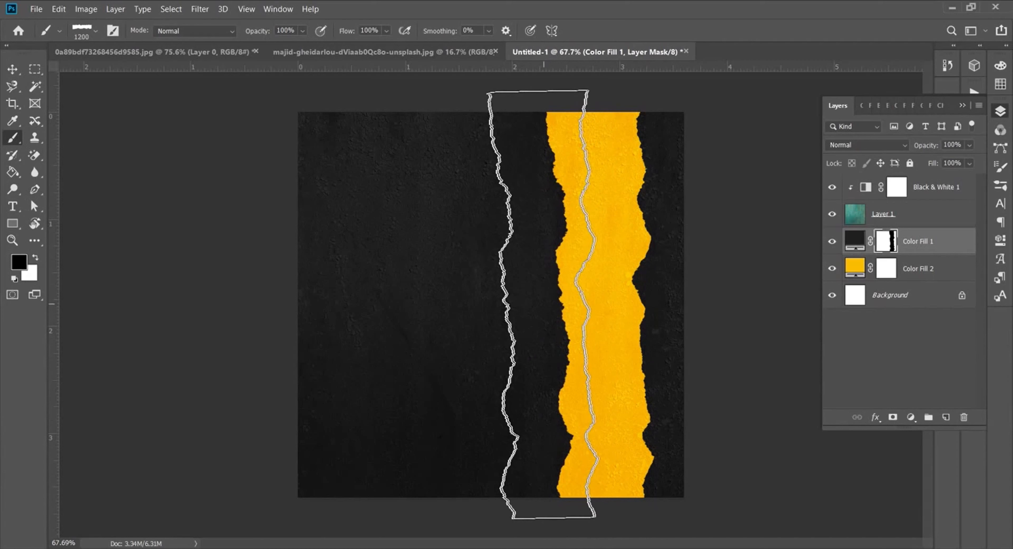
left_click(539, 305)
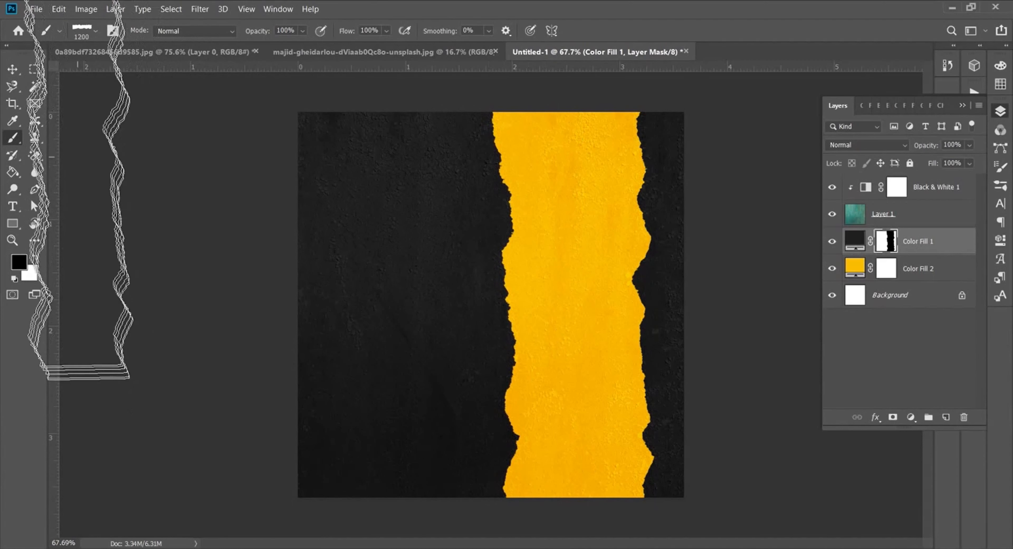
Step: Add a vertical guide at 50 percent of the canvas
left_click(247, 10)
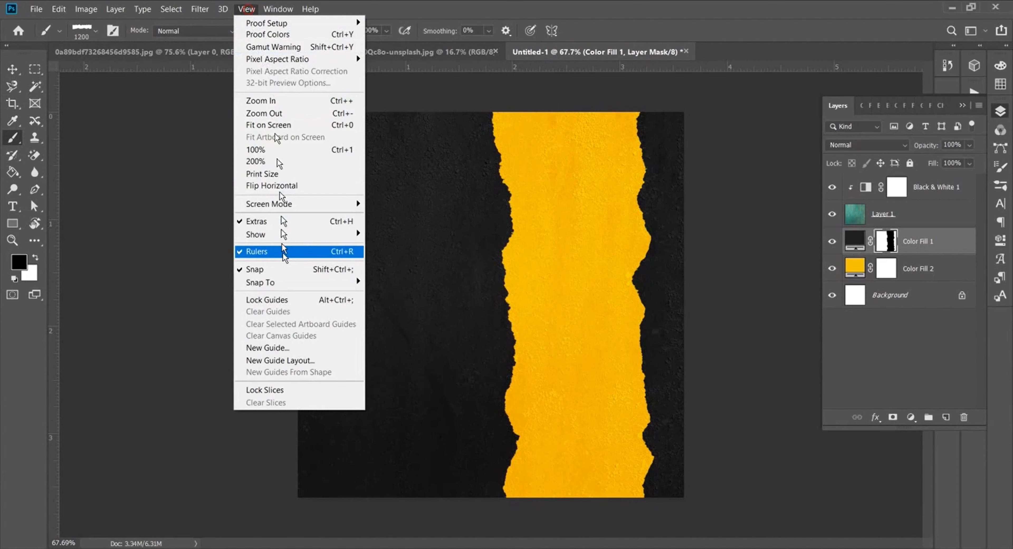
left_click(285, 350)
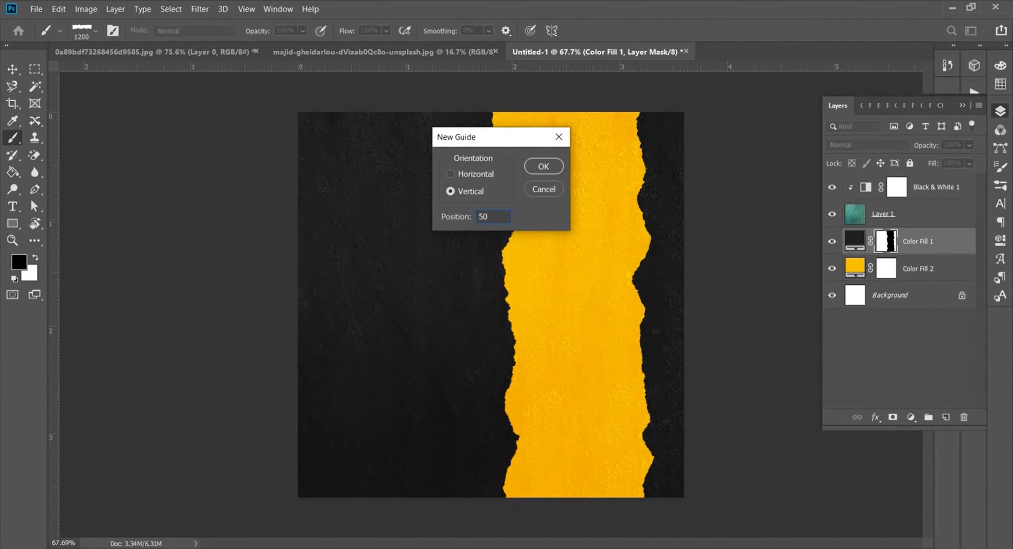
key("Return")
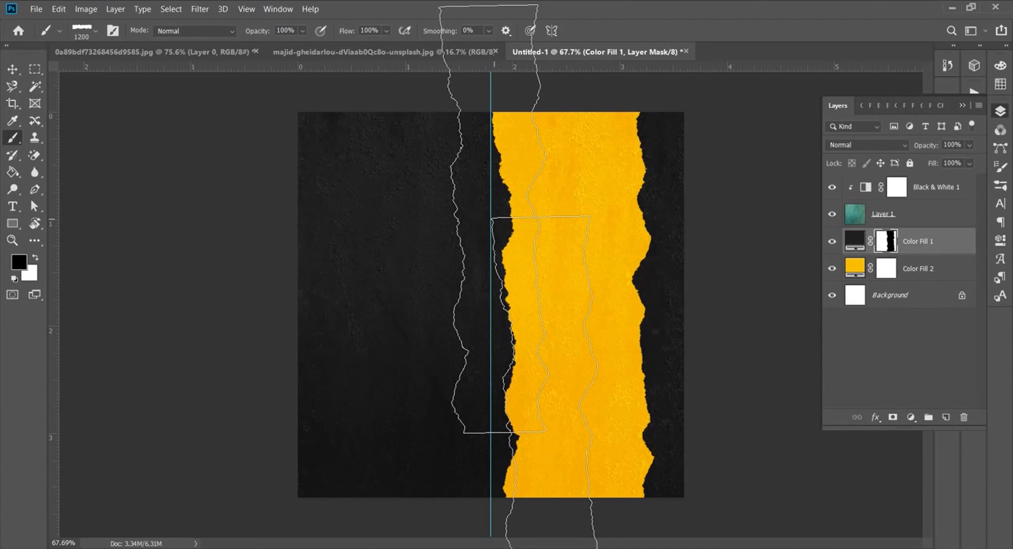
left_click(246, 9)
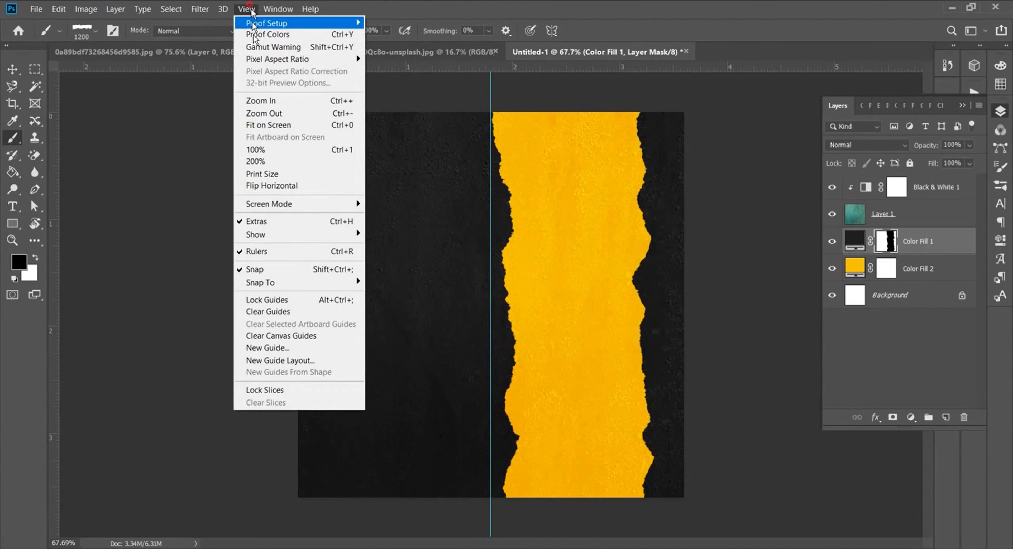
left_click(280, 360)
left_click(676, 166)
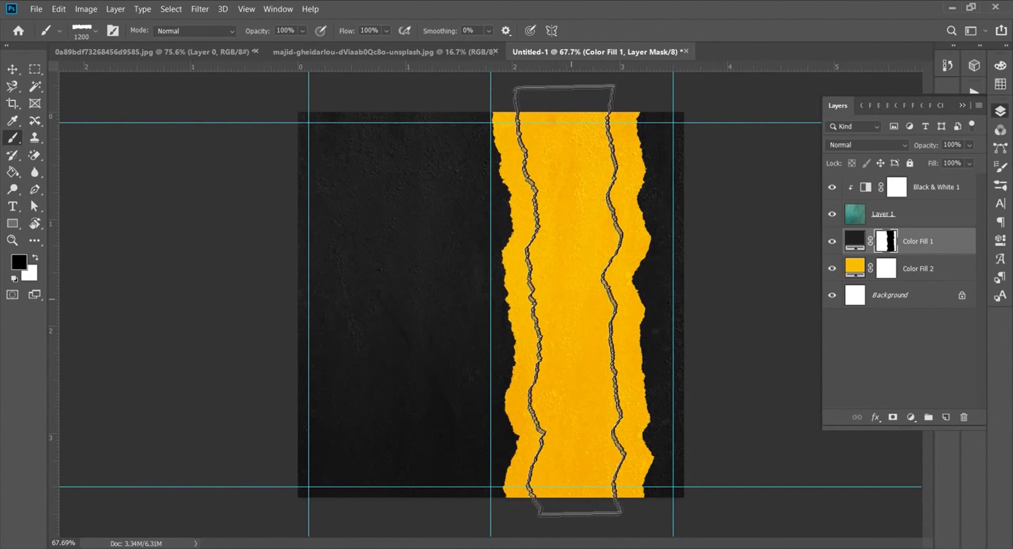
Step: Tilt the torn brush about 30 degrees and widen the strip's edges at 1200 and 1000 px
right_click(576, 299)
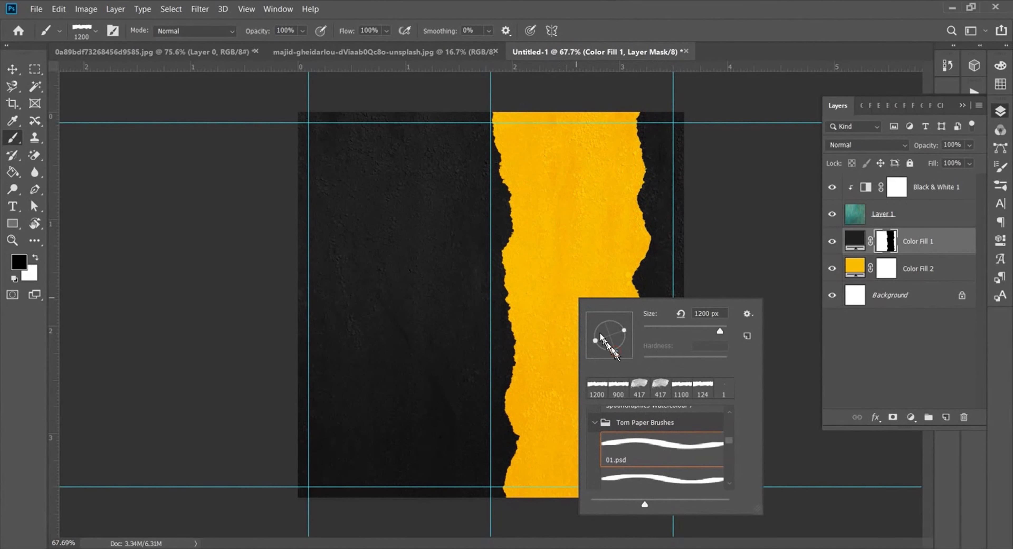
left_click_drag(614, 349, 607, 353)
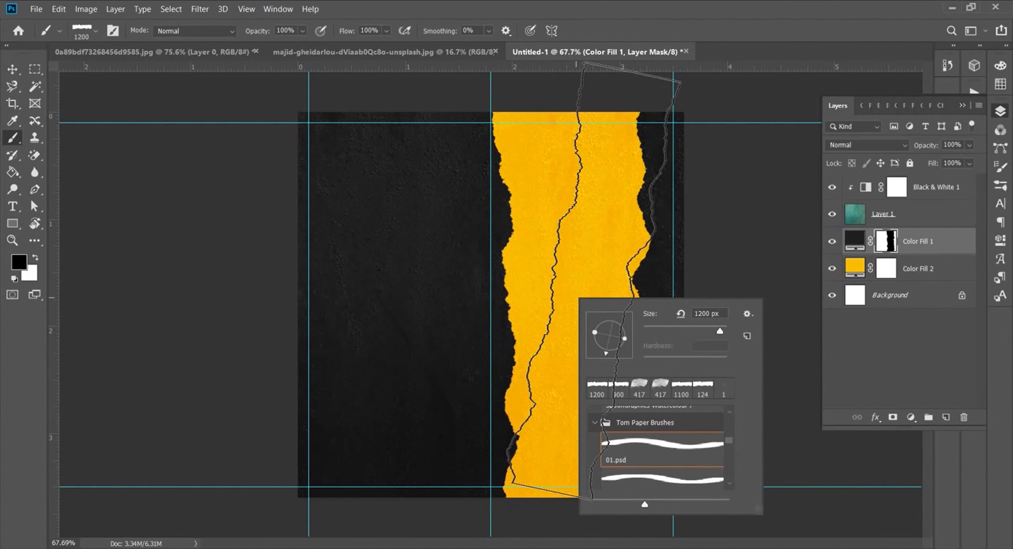
key("Return")
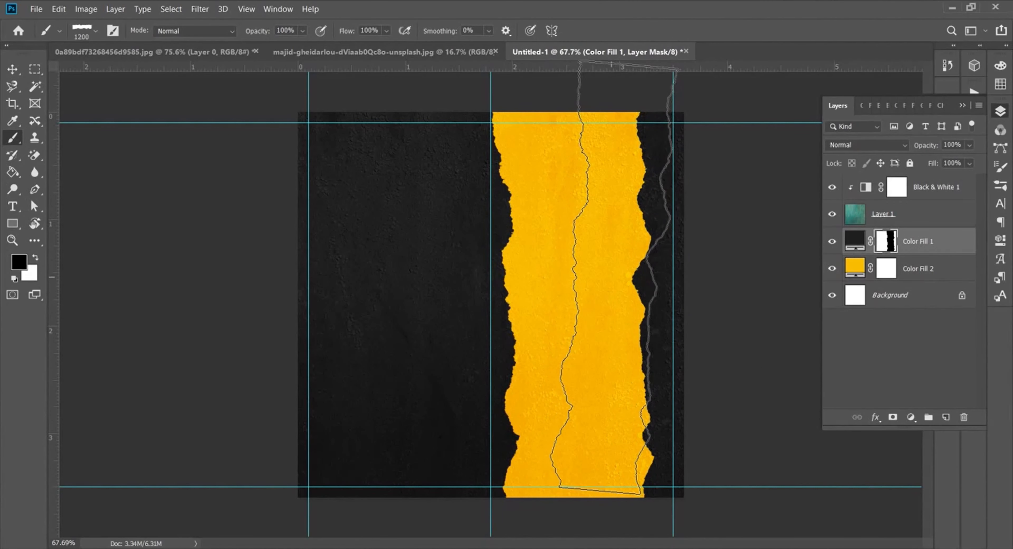
left_click(611, 278)
key("bracketleft")
key("bracketleft")
right_click(602, 334)
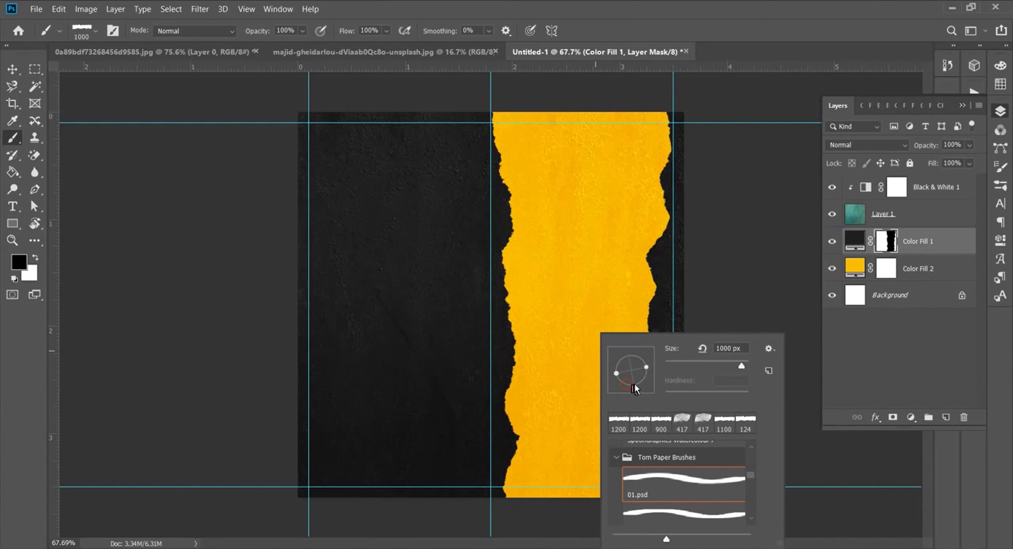
key("Return")
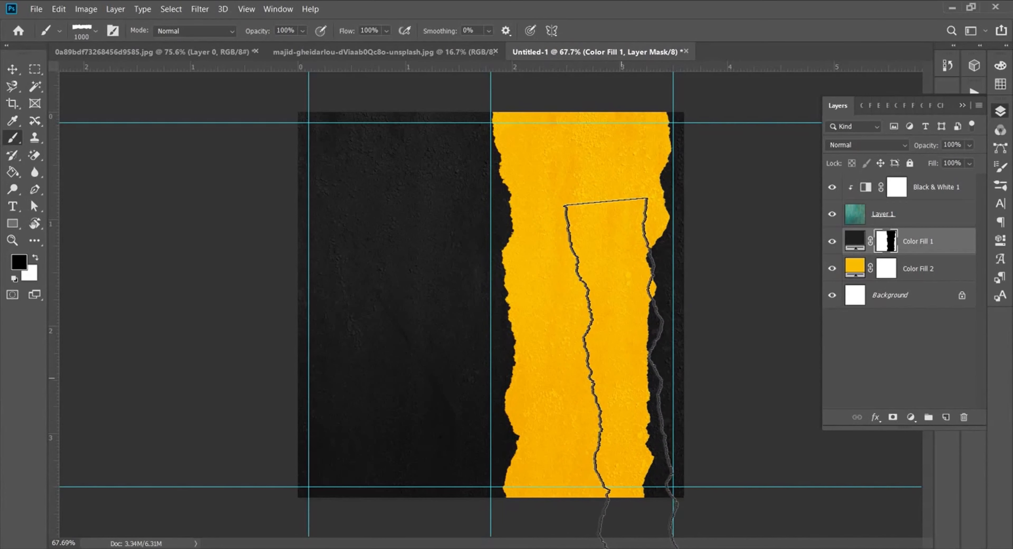
left_click(621, 377)
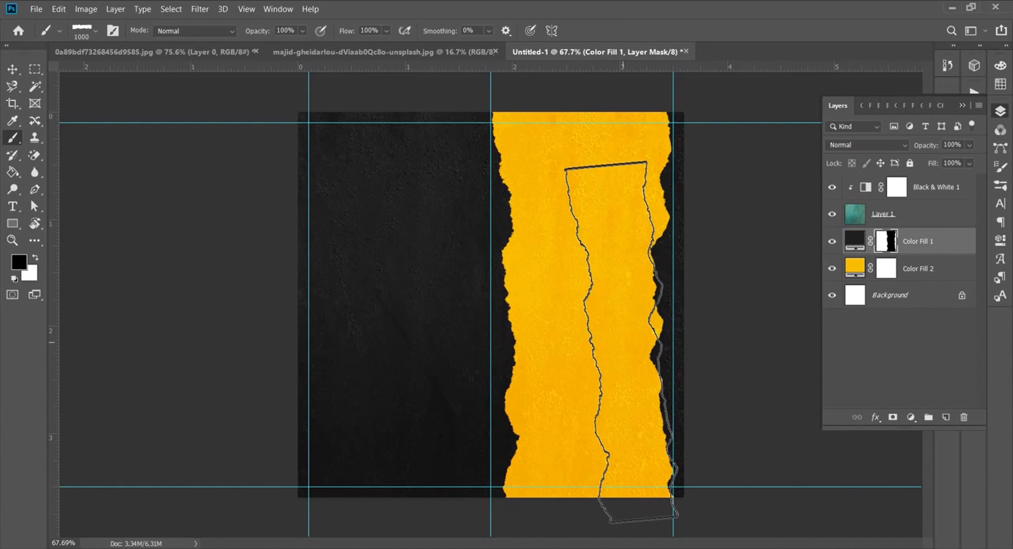
left_click(621, 343)
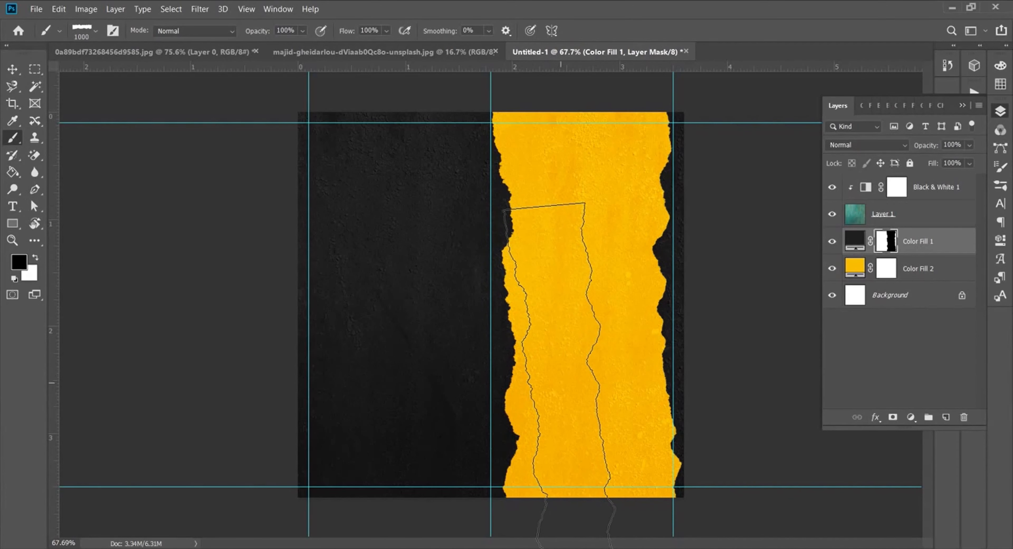
left_click(12, 69)
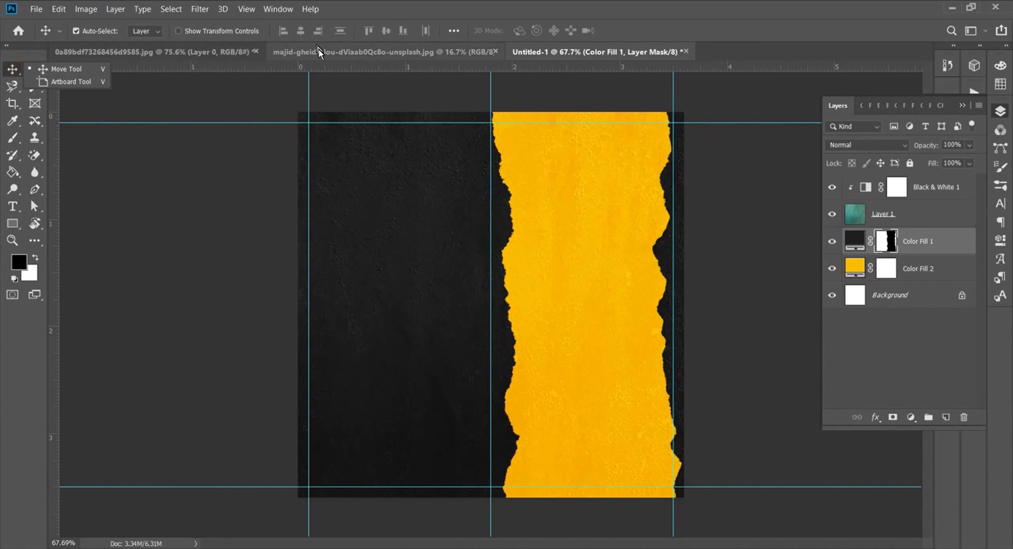
Step: Copy the DJ photo into the poster as the top layer, positioned over the yellow strip
left_click(153, 51)
left_click_drag(489, 279, 583, 347)
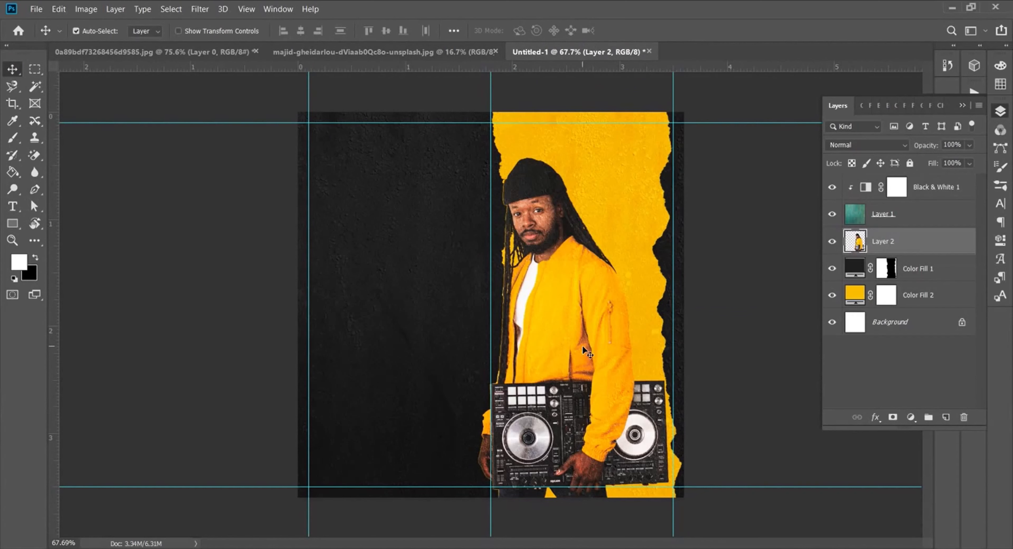
left_click_drag(874, 244, 876, 184)
left_click_drag(565, 300, 578, 277)
key("Left")
key("Left")
key("Left")
key("Left")
key("Left")
key("Left")
key("Left")
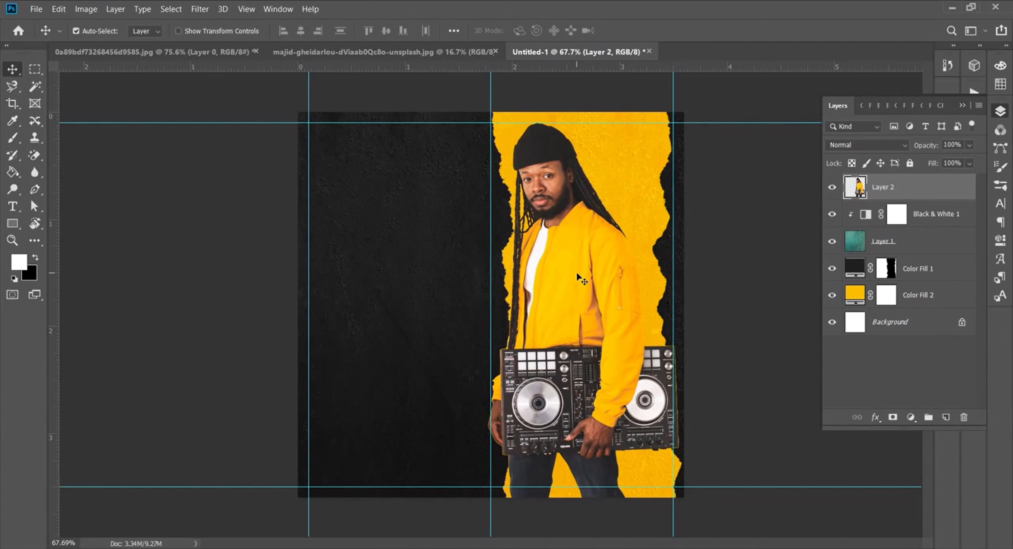
Step: Target Color Fill 1's mask with the Brush tool at 900 px
left_click(886, 269)
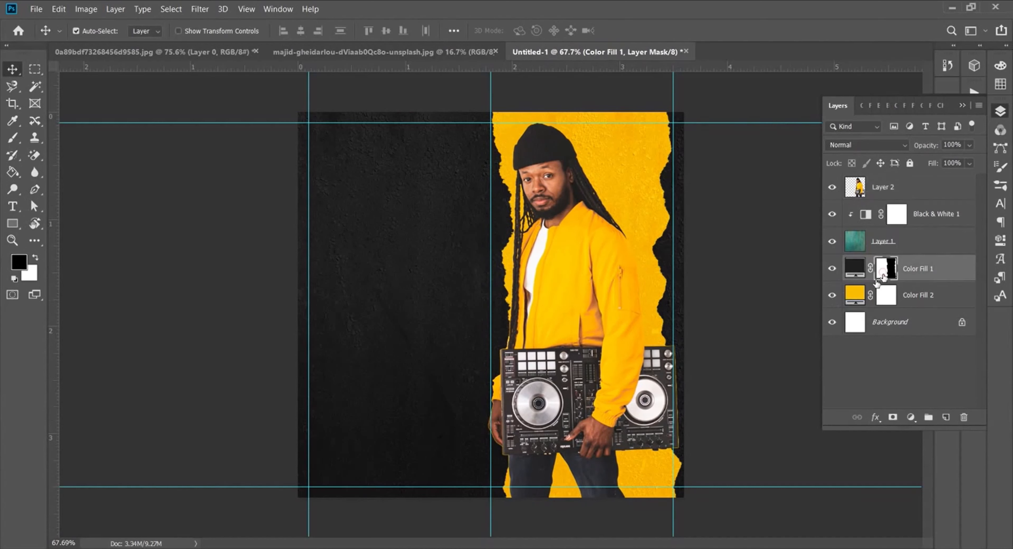
left_click(13, 138)
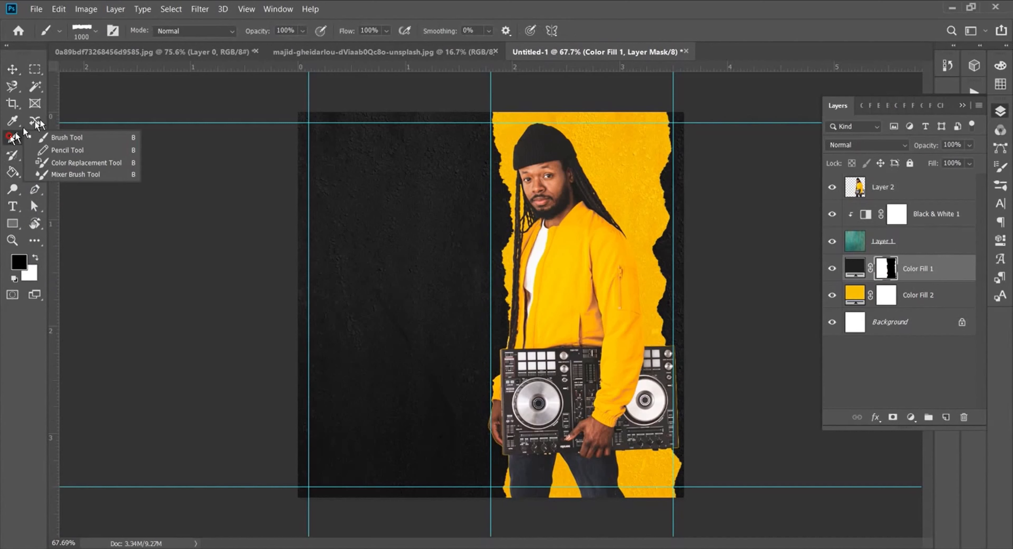
key("bracketleft")
Step: Tilt the 900 px brush and stamp the strip's lower-left edge behind the man, then shrink to 400 px
right_click(549, 351)
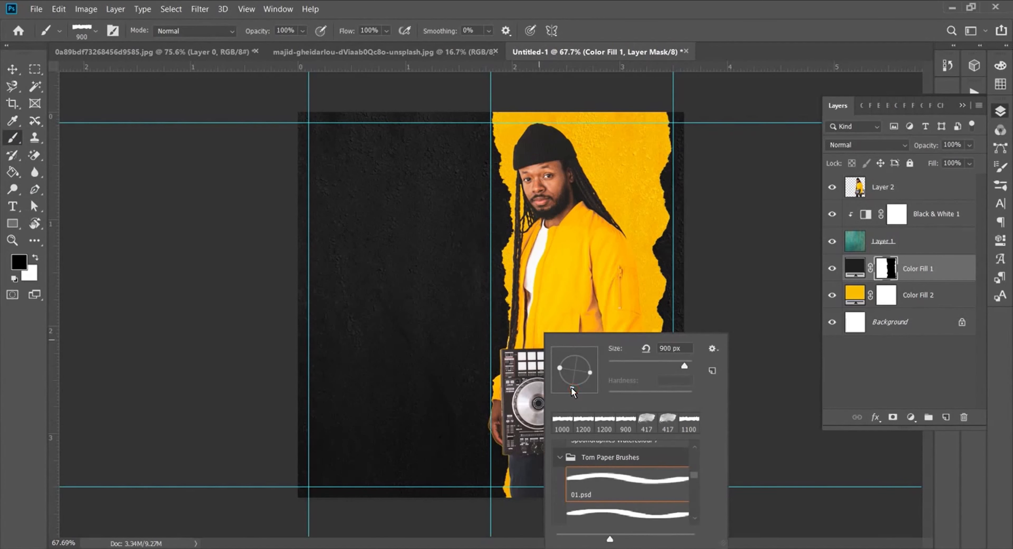
left_click_drag(574, 388, 573, 389)
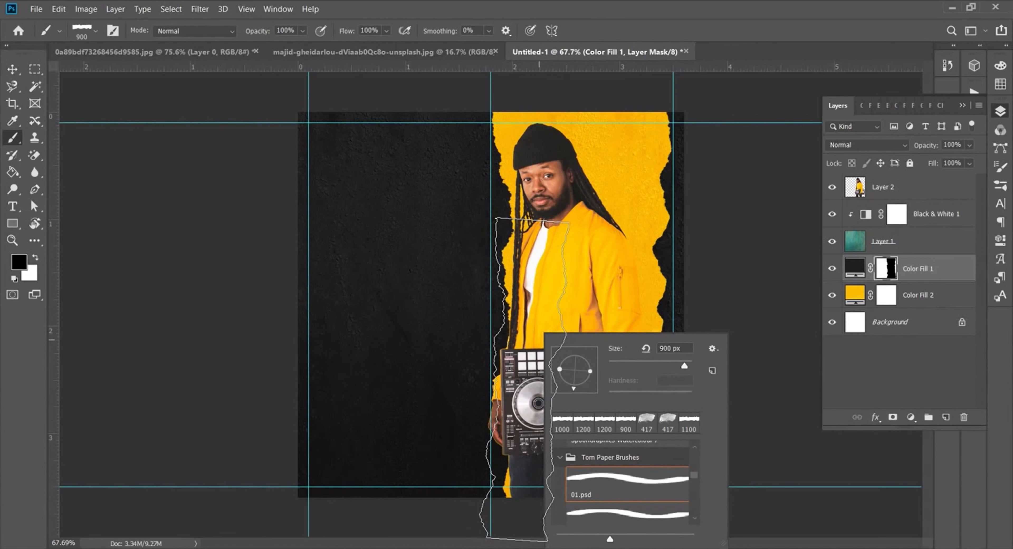
left_click(524, 379)
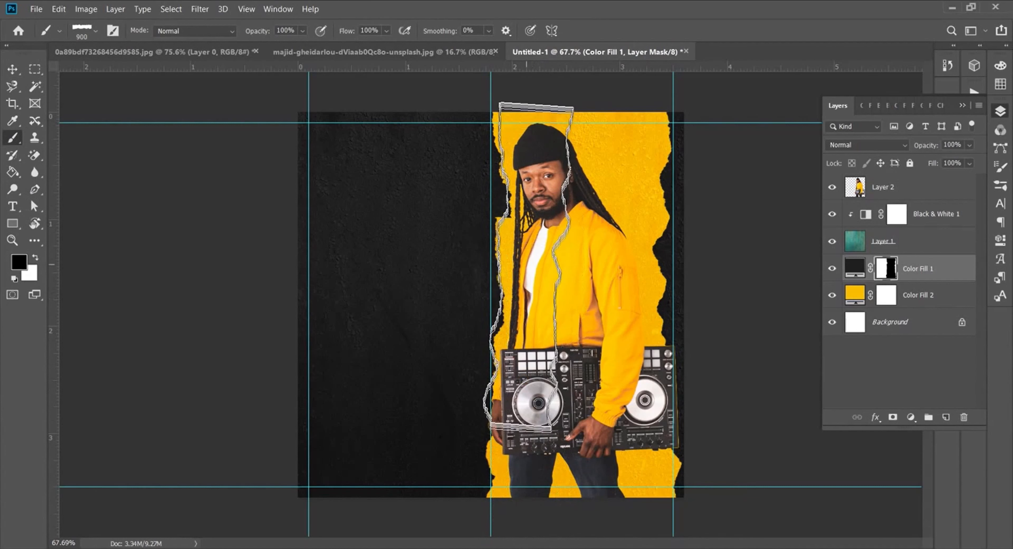
key("bracketleft")
key("bracketleft")
key("bracketleft")
key("bracketleft")
key("bracketleft")
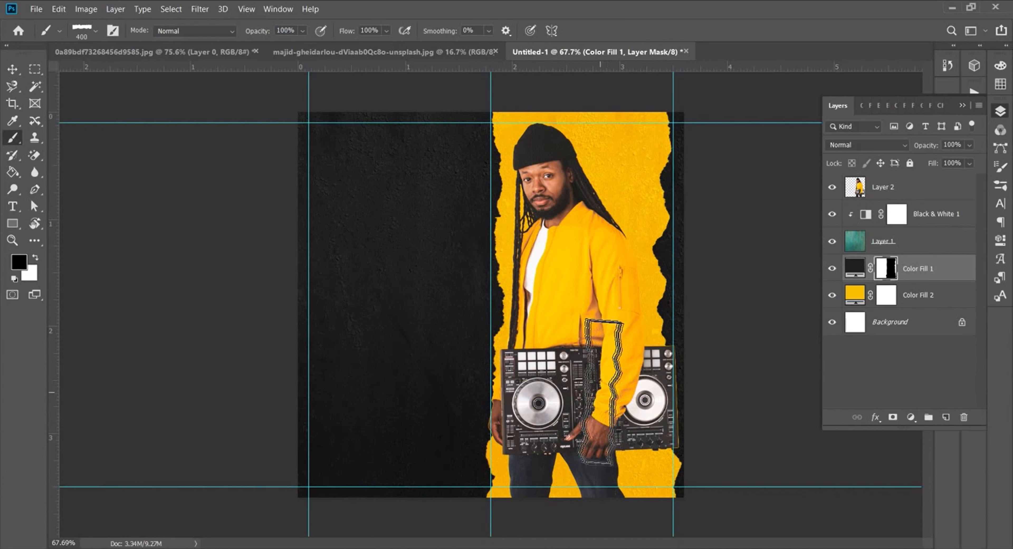
left_click(19, 208)
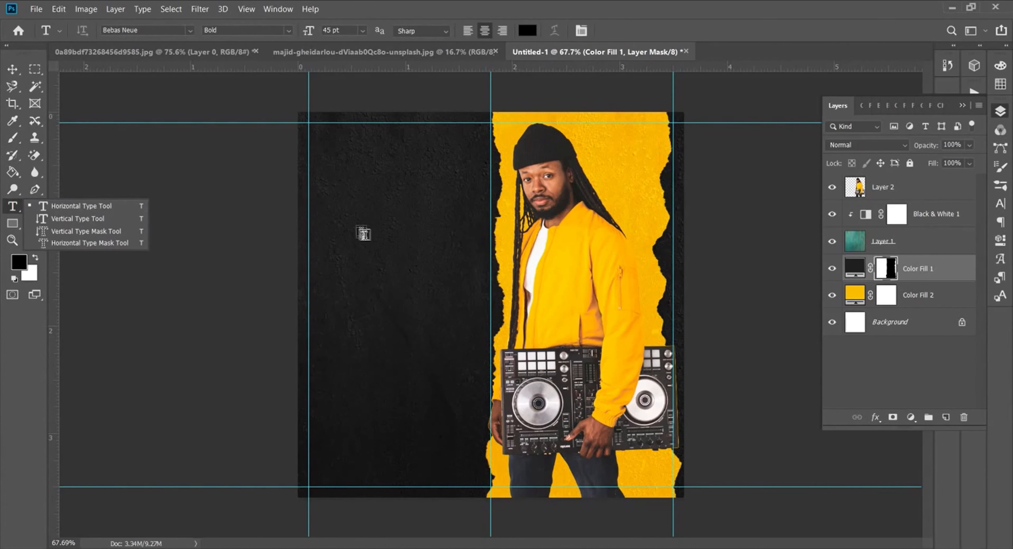
Step: Create a text layer reading CLUB NAME PRESENT, pasted from the Notepad text list
left_click(386, 288)
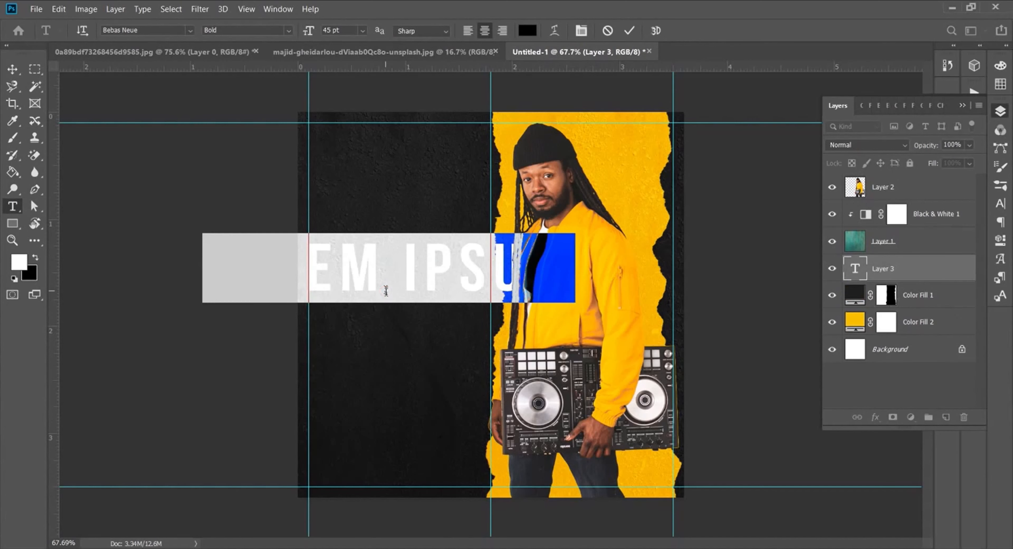
left_click_drag(397, 334, 493, 305)
key("alt+Tab")
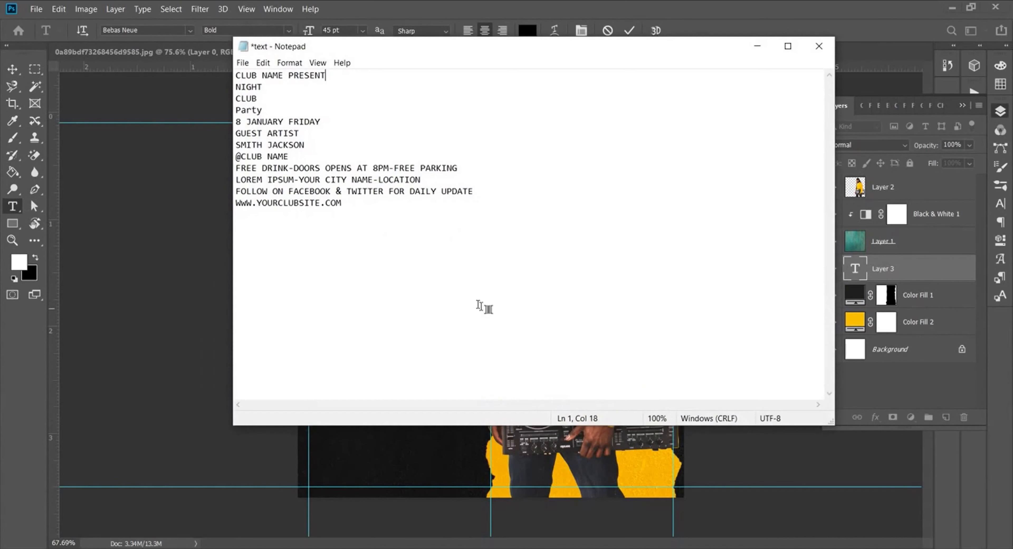
left_click_drag(335, 75, 258, 75)
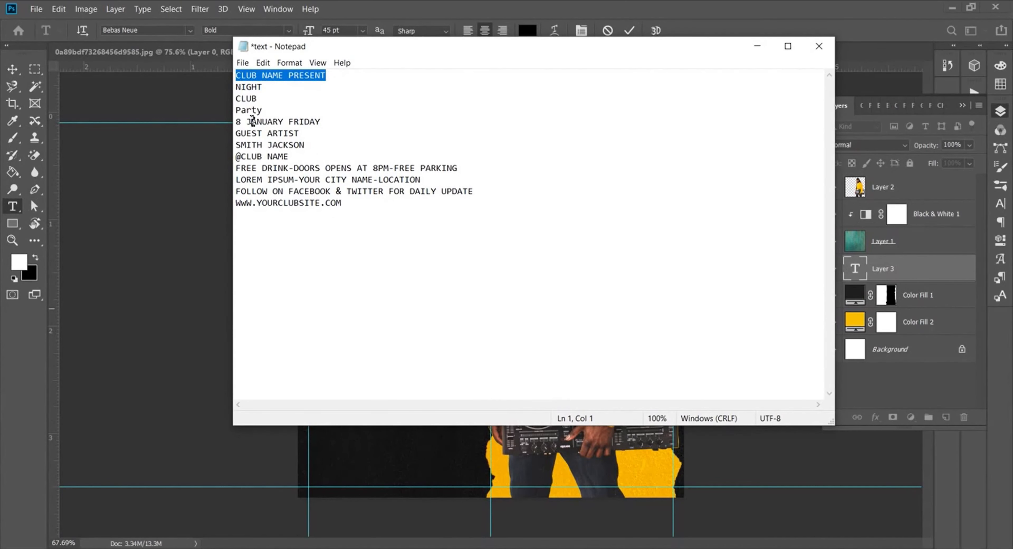
key("ctrl+c")
key("alt+Tab")
key("ctrl+v")
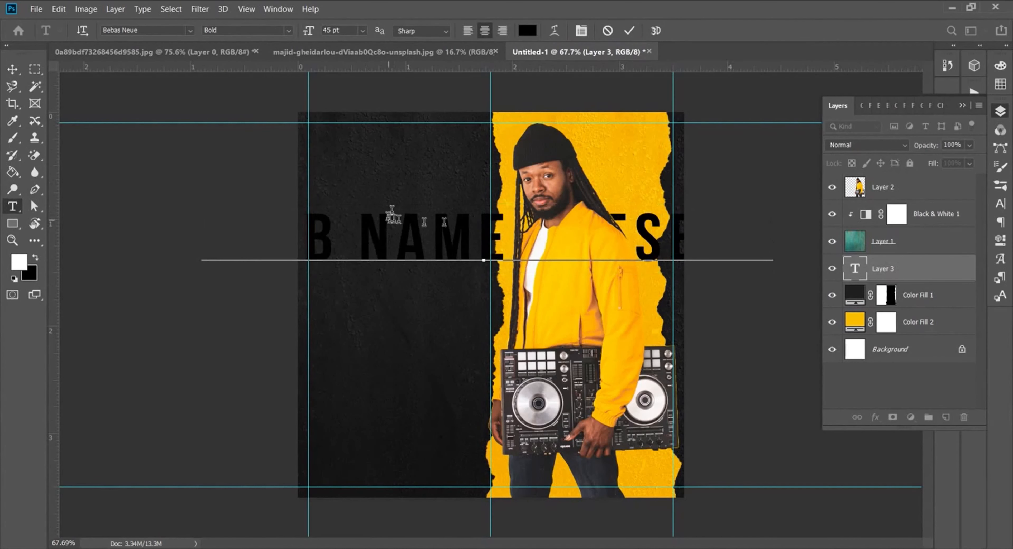
left_click(628, 31)
Step: Move the text layer to the top and group the artwork layers into Group 1
left_click_drag(924, 293, 897, 185)
left_click_drag(910, 292, 946, 325)
left_click(927, 418)
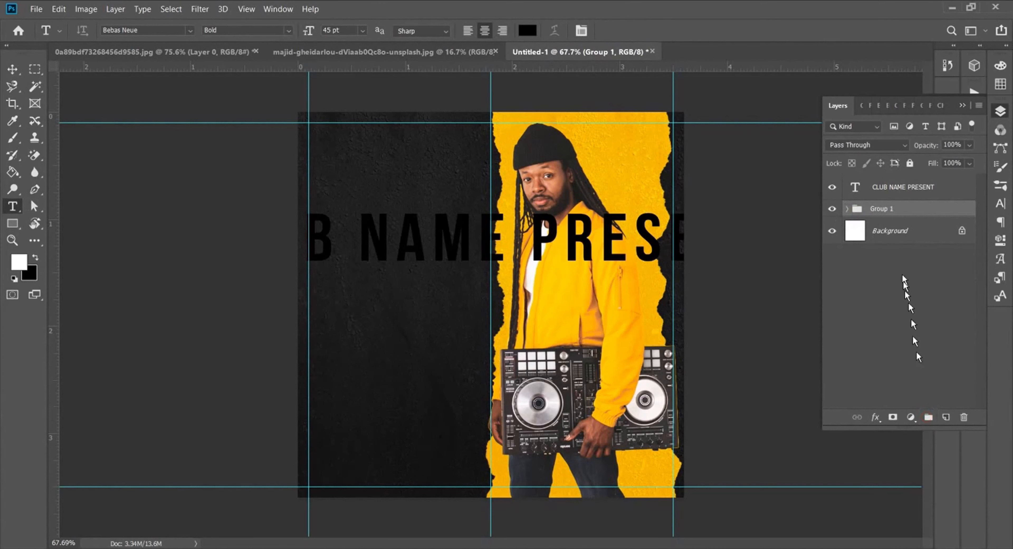
Step: Put the CLUB NAME PRESENT layer into its own group
left_click(908, 191)
left_click(929, 418)
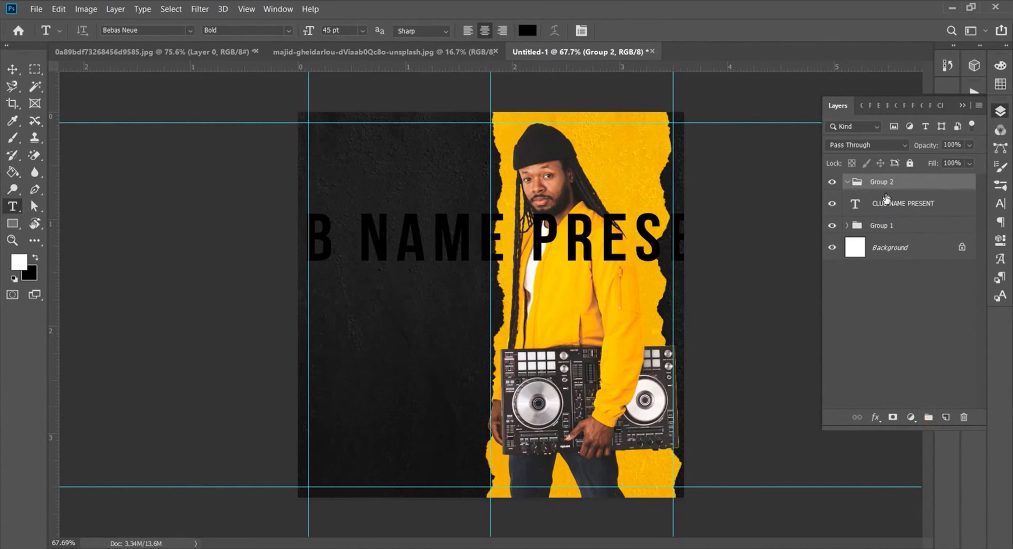
left_click(898, 208)
Step: Set the text to Montserrat Light with 0 tracking and 100% horizontal scale
left_click(1000, 204)
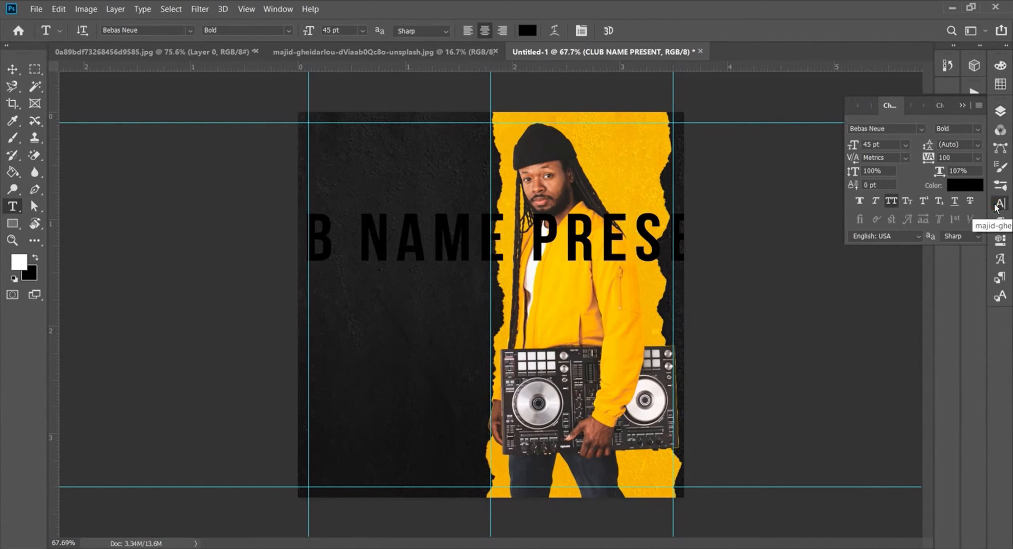
left_click(921, 129)
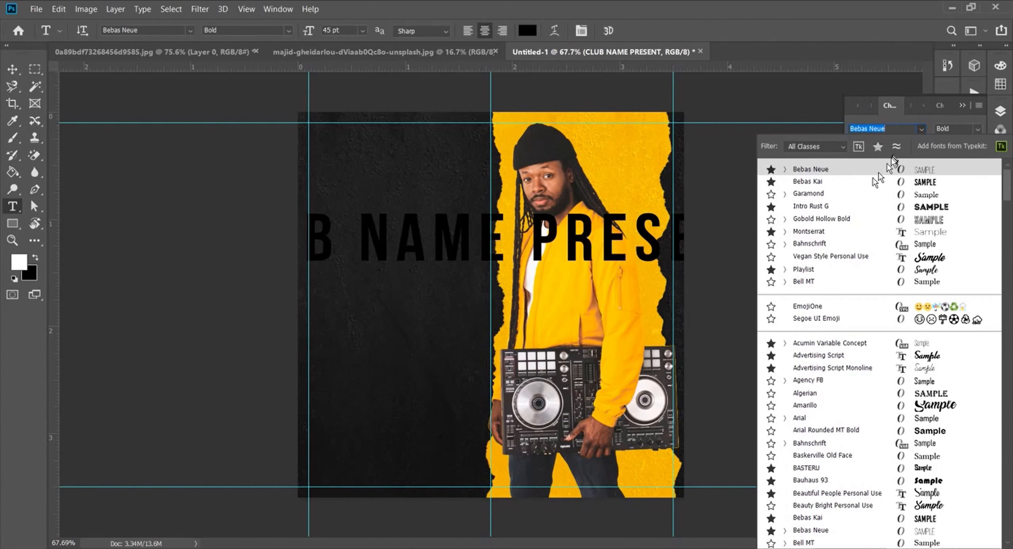
left_click(826, 232)
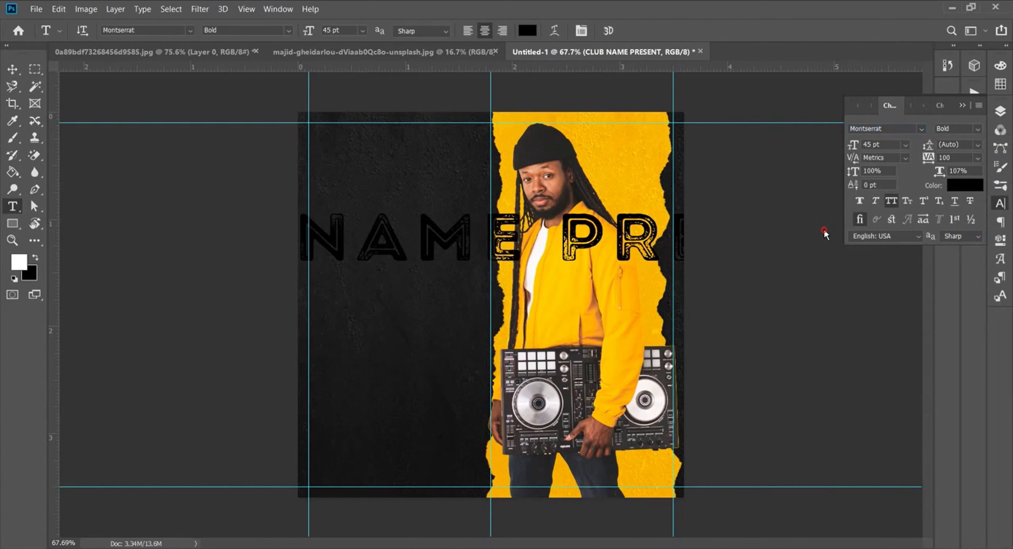
left_click(973, 132)
left_click(935, 205)
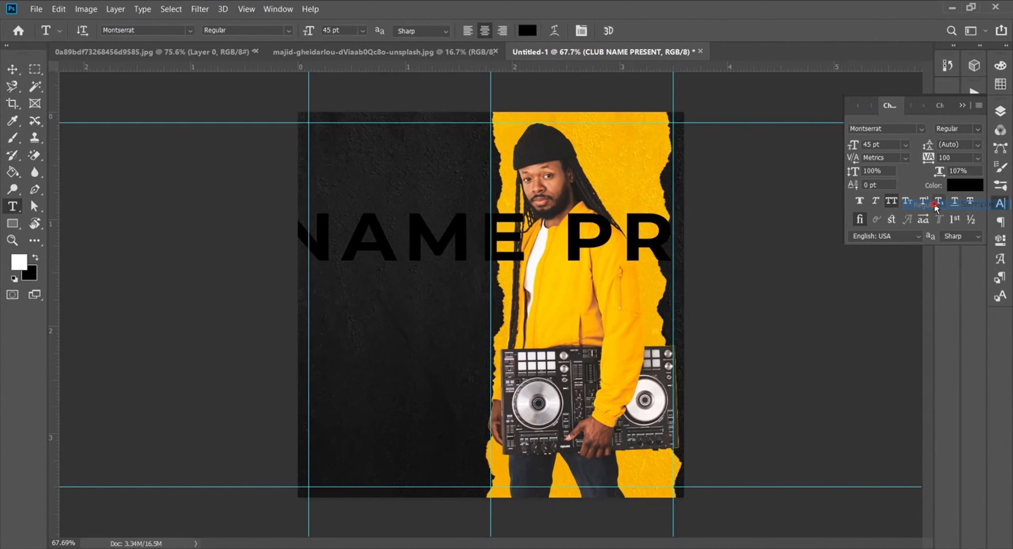
left_click(978, 134)
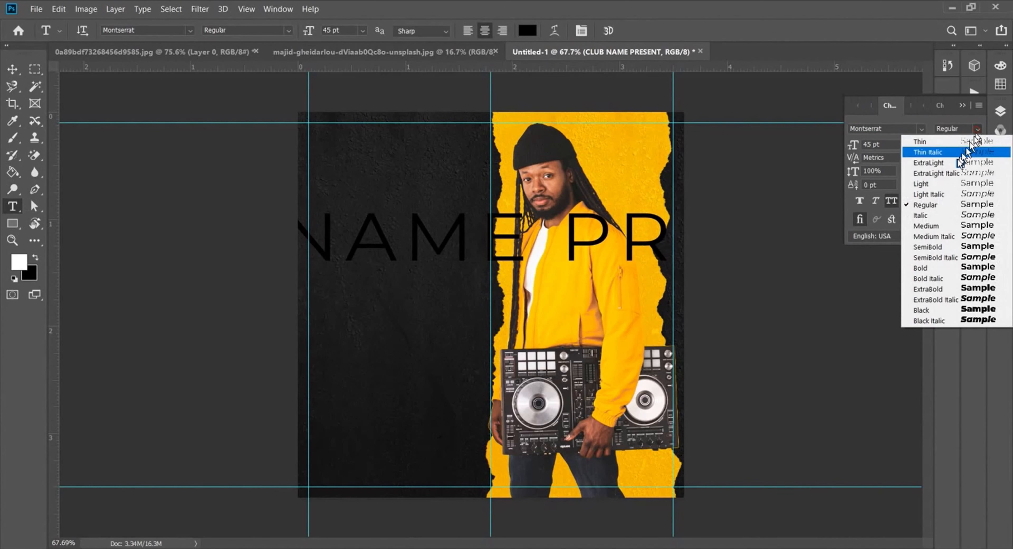
left_click(943, 190)
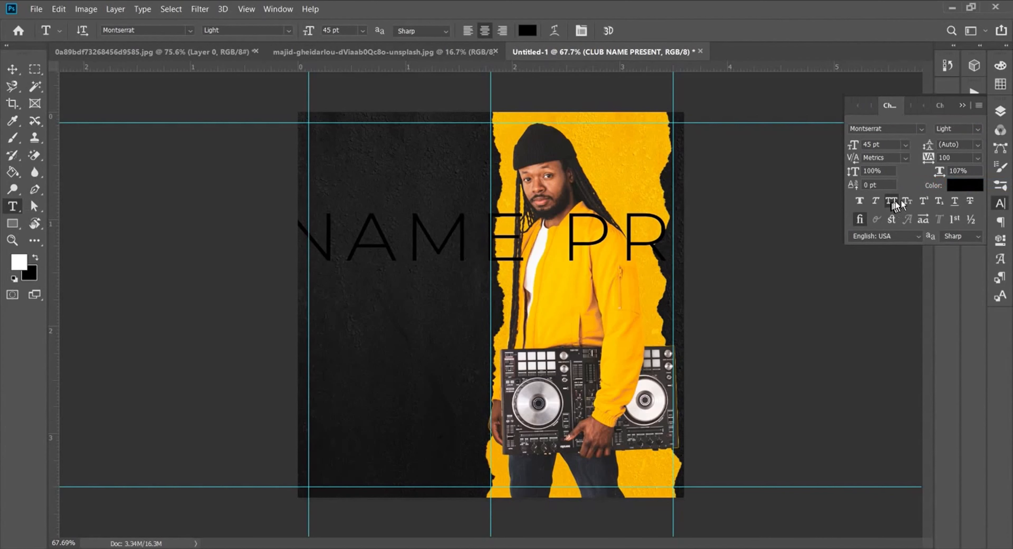
left_click(977, 156)
left_click(960, 233)
left_click_drag(939, 172, 937, 172)
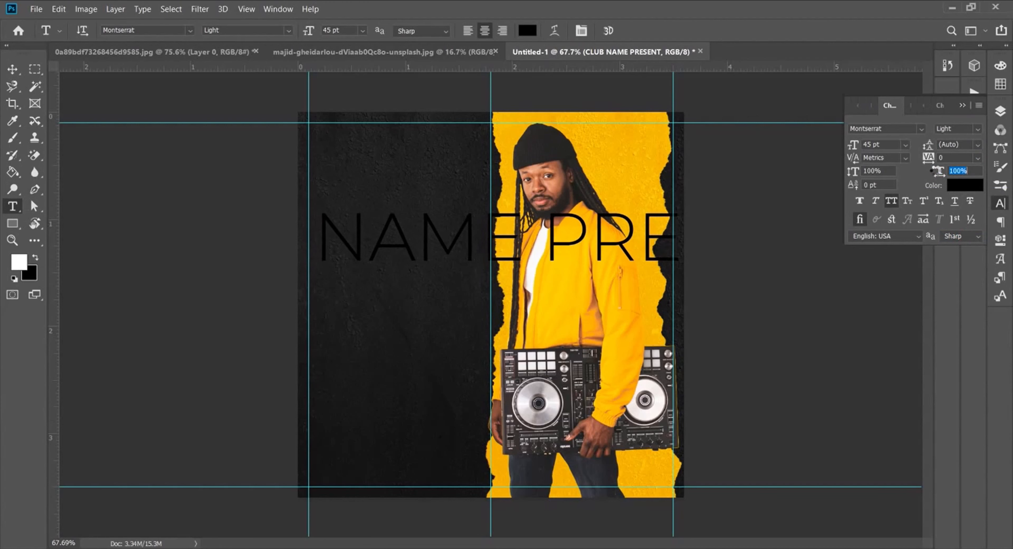
Step: Shrink CLUB NAME PRESENT to 8 pt, move it top-left and set tracking to 200
left_click_drag(856, 147, 832, 148)
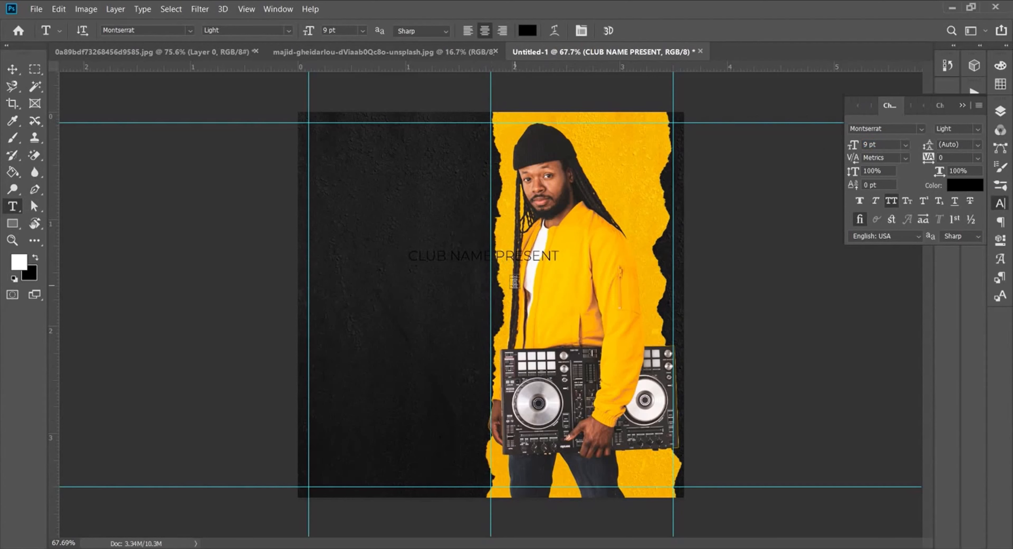
left_click_drag(517, 261, 432, 173)
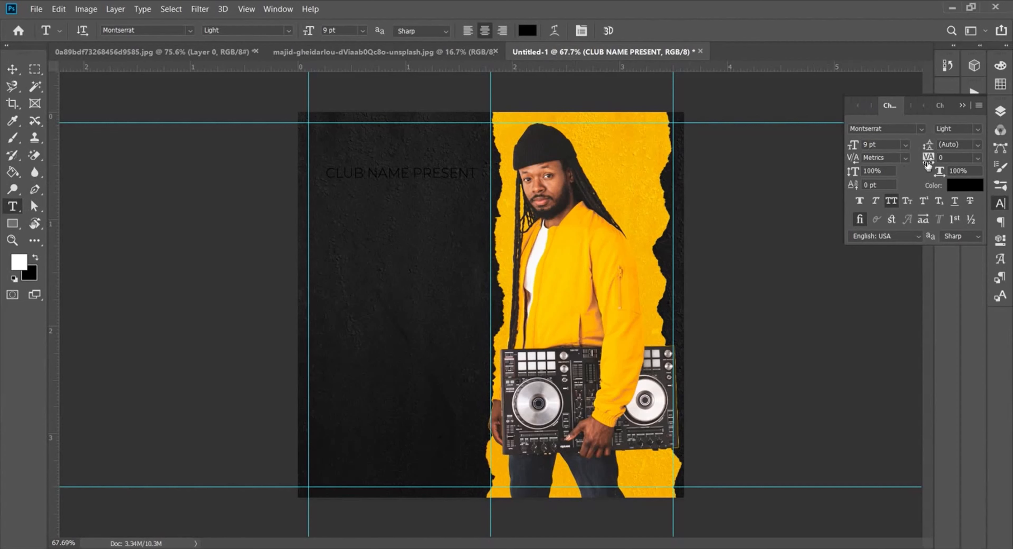
left_click_drag(857, 147, 856, 146)
left_click_drag(928, 159, 929, 158)
mouse_move(425, 180)
left_mouse_down()
mouse_move(423, 164)
mouse_move(424, 173)
left_mouse_up()
Step: Undo the accidental texture move and collapse Group 1
key("ctrl+z")
left_click(1000, 111)
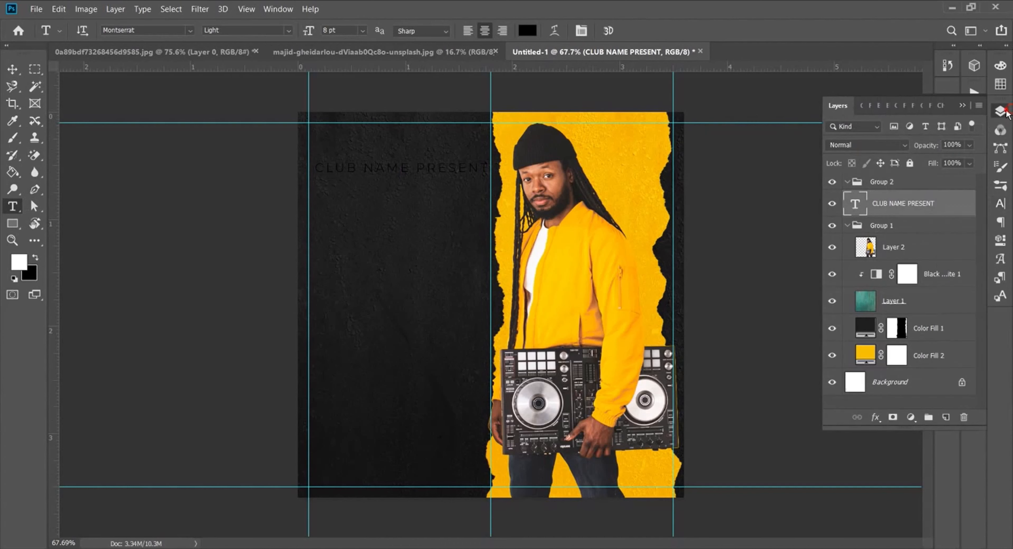
left_click(876, 225)
left_click(847, 226)
Step: Colour the CLUB NAME PRESENT text mid-grey
left_click(888, 204)
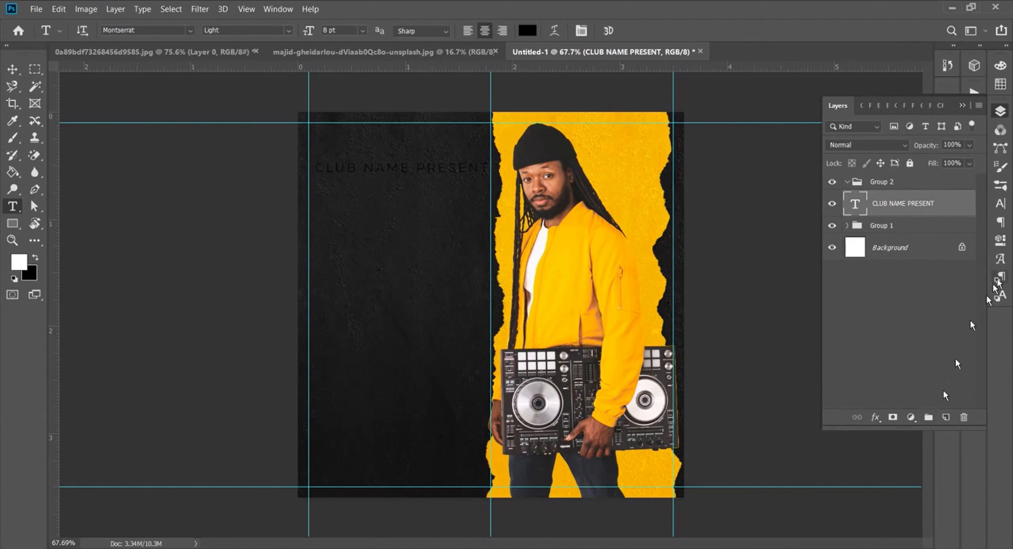
left_click(1000, 203)
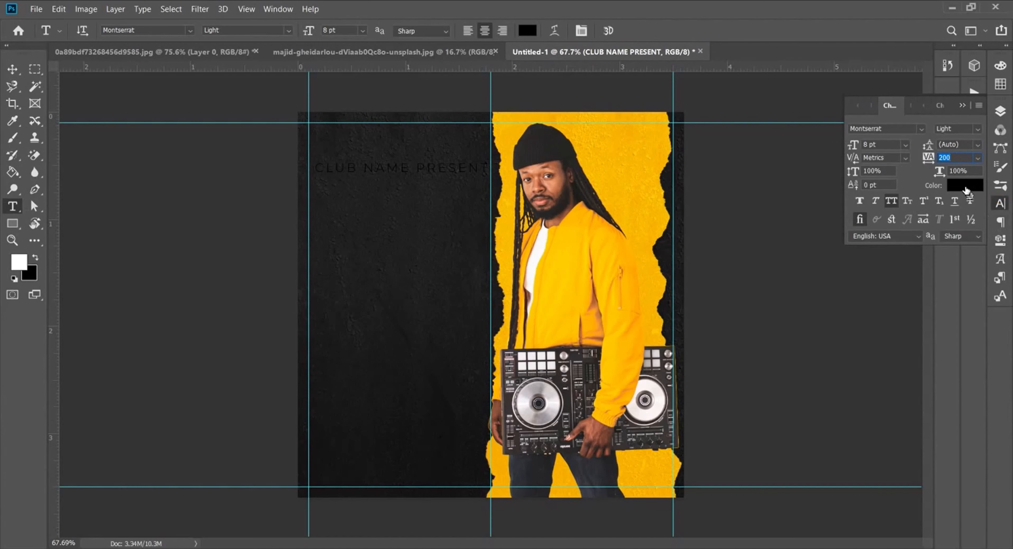
left_click(965, 185)
key("ctrl+v")
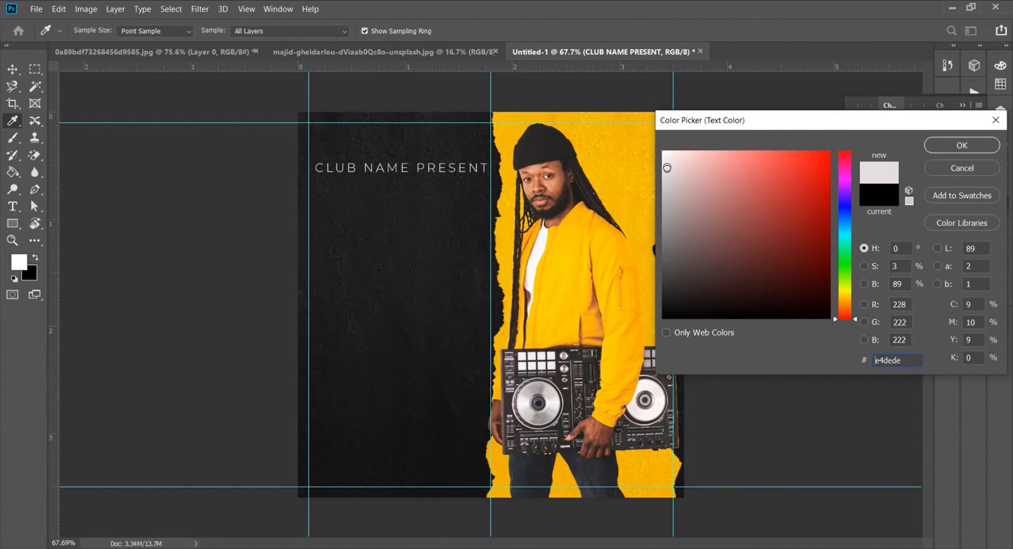
left_click_drag(668, 173, 666, 219)
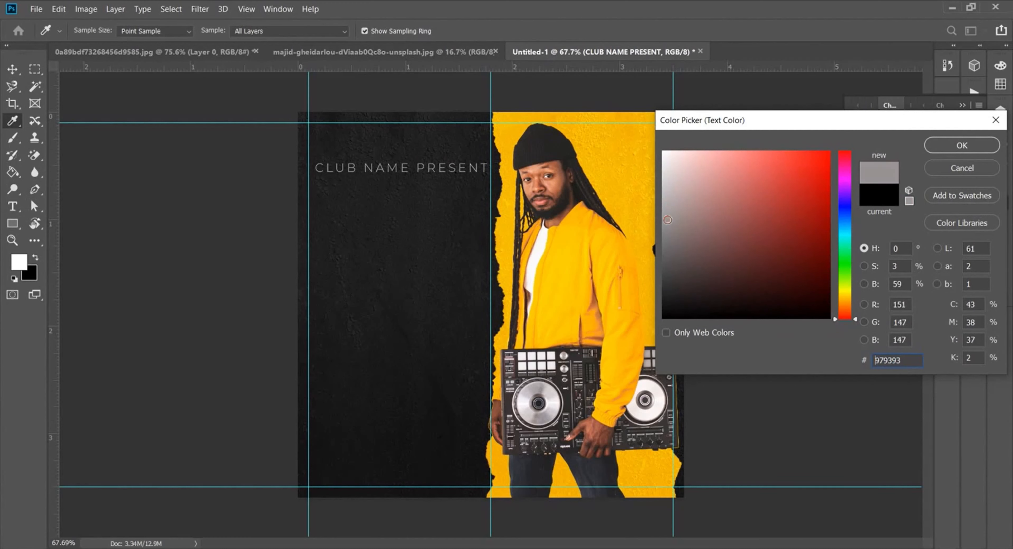
left_click(961, 144)
Step: Reduce CLUB NAME PRESENT to 6 pt with 320 tracking
left_click_drag(857, 148, 853, 147)
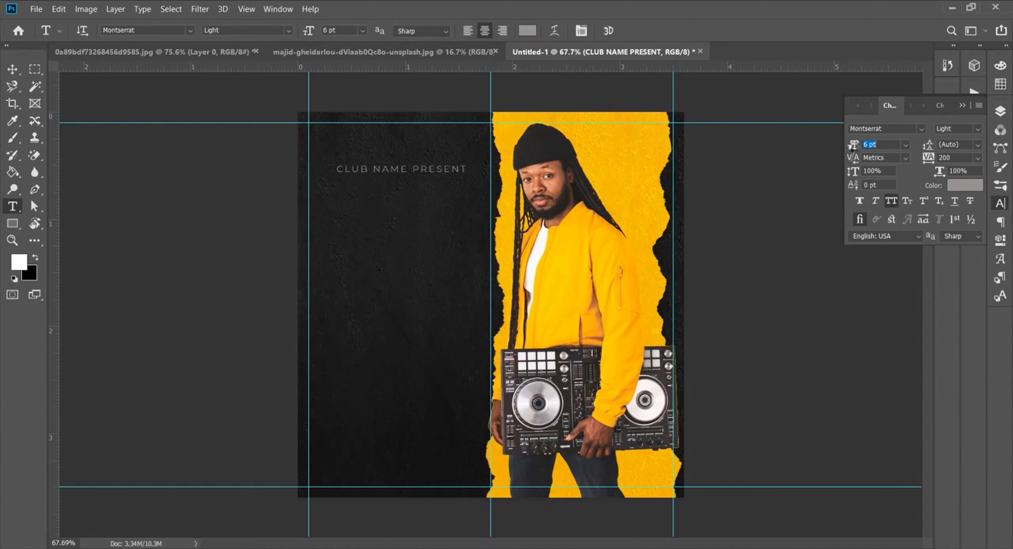
left_click_drag(932, 164, 939, 170)
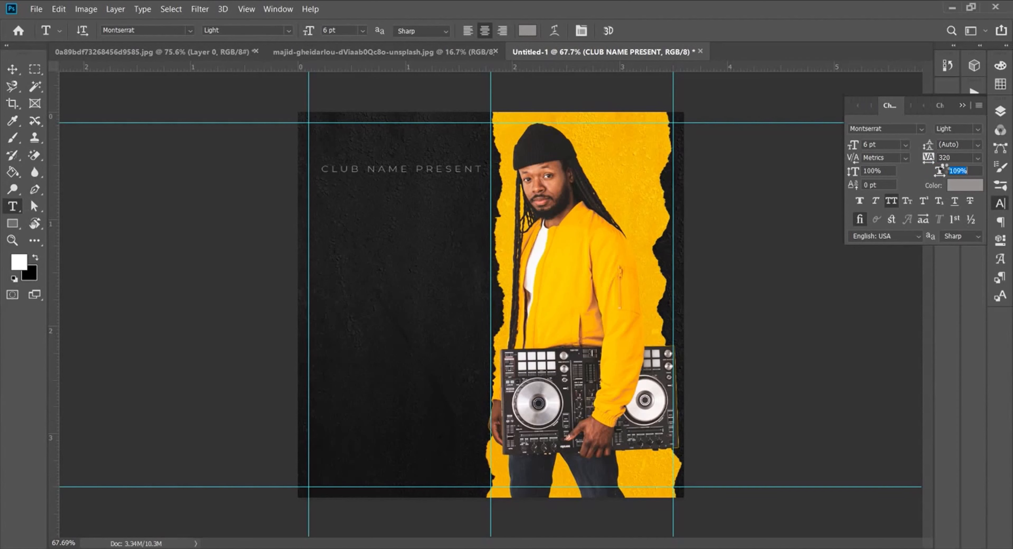
left_click(1000, 111)
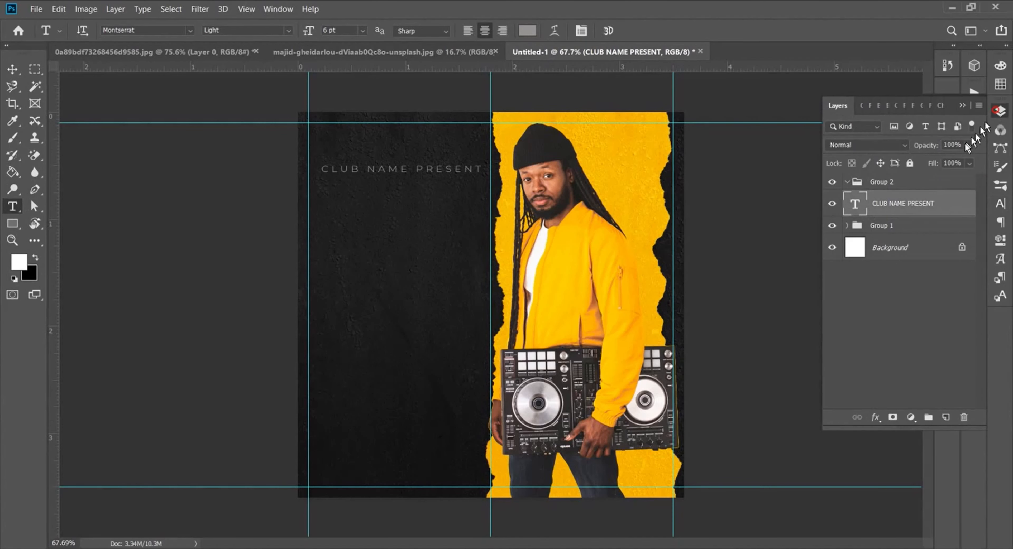
Step: Add the word NIGHT on a new text line below CLUB NAME PRESENT
left_click(382, 257)
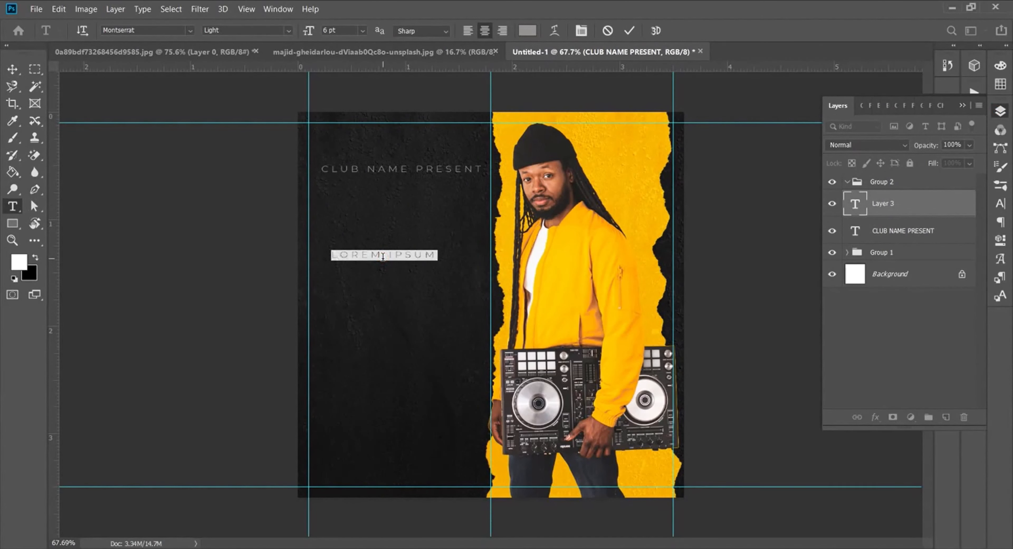
type("NIGHT")
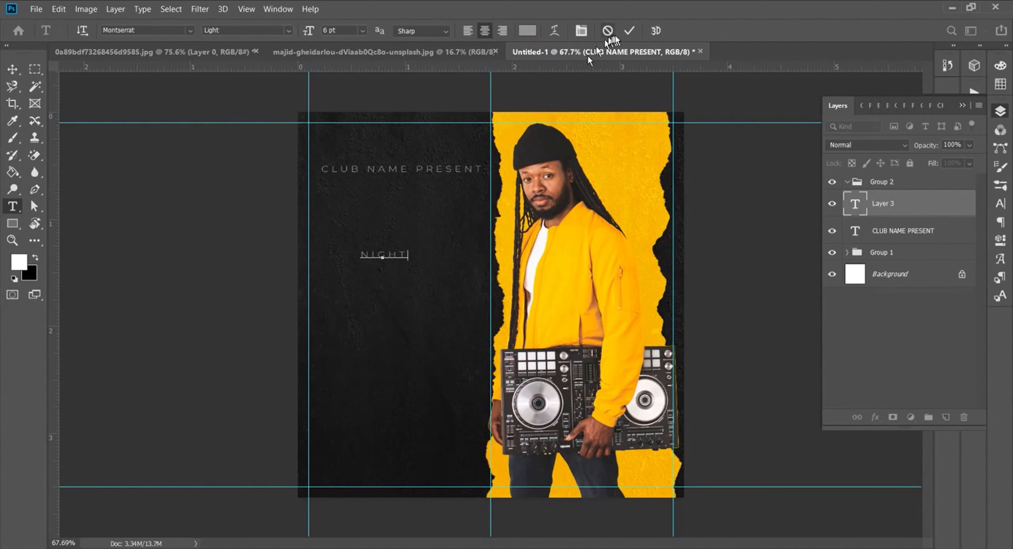
left_click(623, 35)
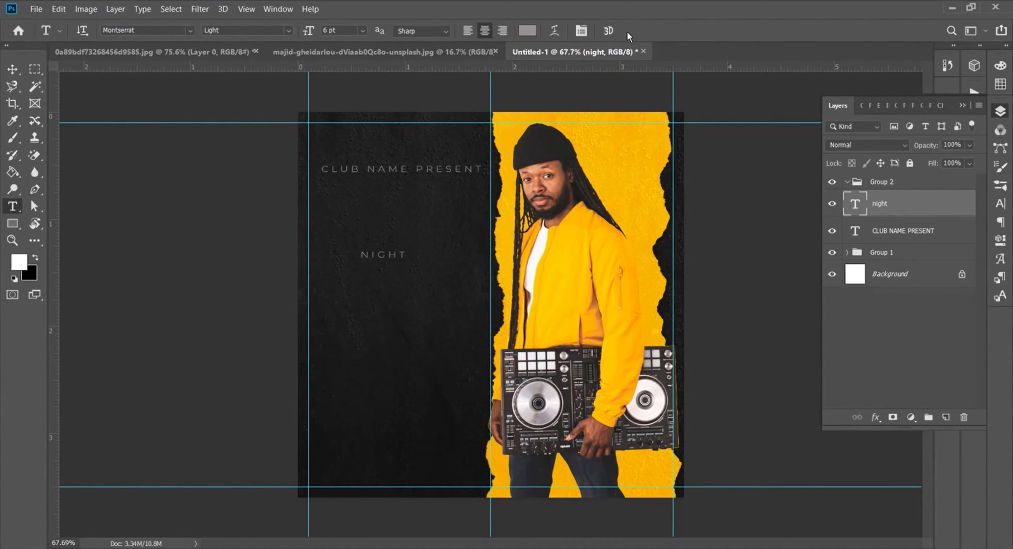
Step: Set NIGHT in Bebas Neue Bold with tracking 0
left_click(999, 204)
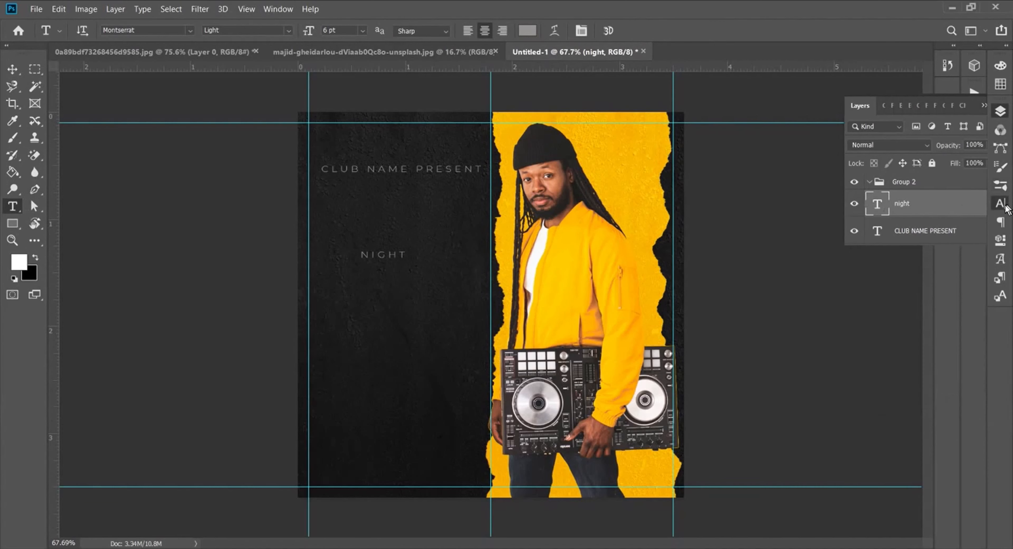
left_click_drag(844, 145, 851, 144)
left_click(978, 157)
left_click(955, 233)
left_click_drag(940, 172, 931, 172)
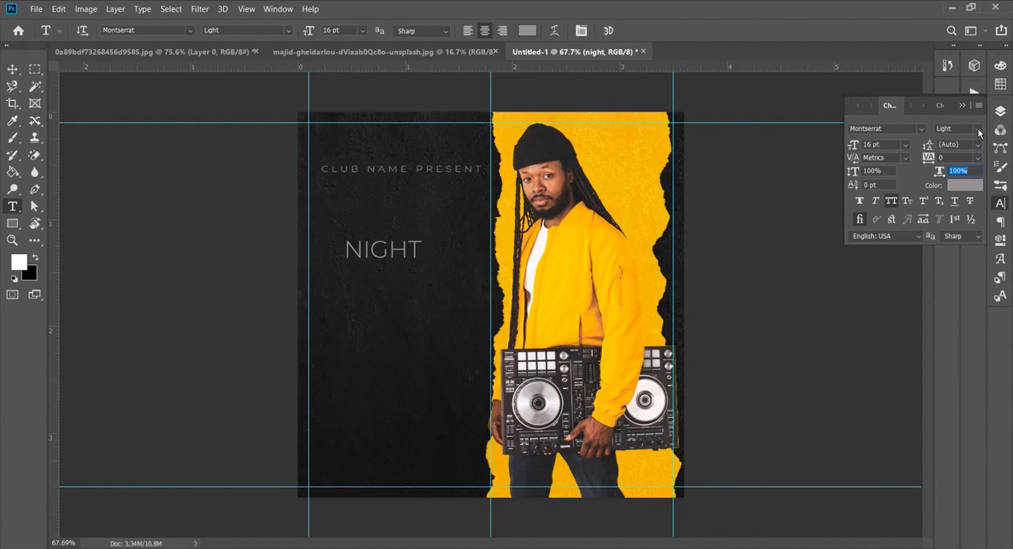
left_click(921, 128)
left_click(824, 181)
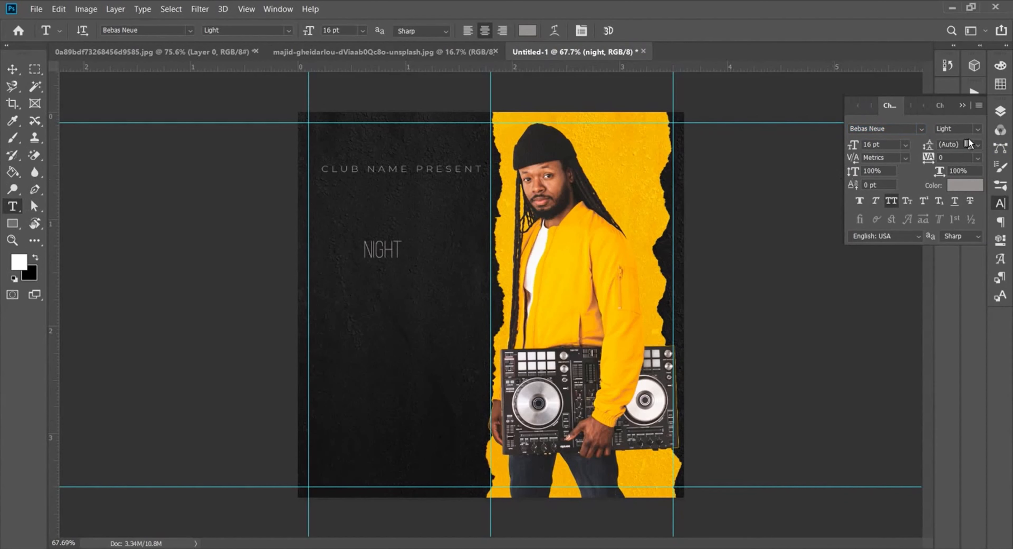
left_click(970, 129)
left_click(970, 183)
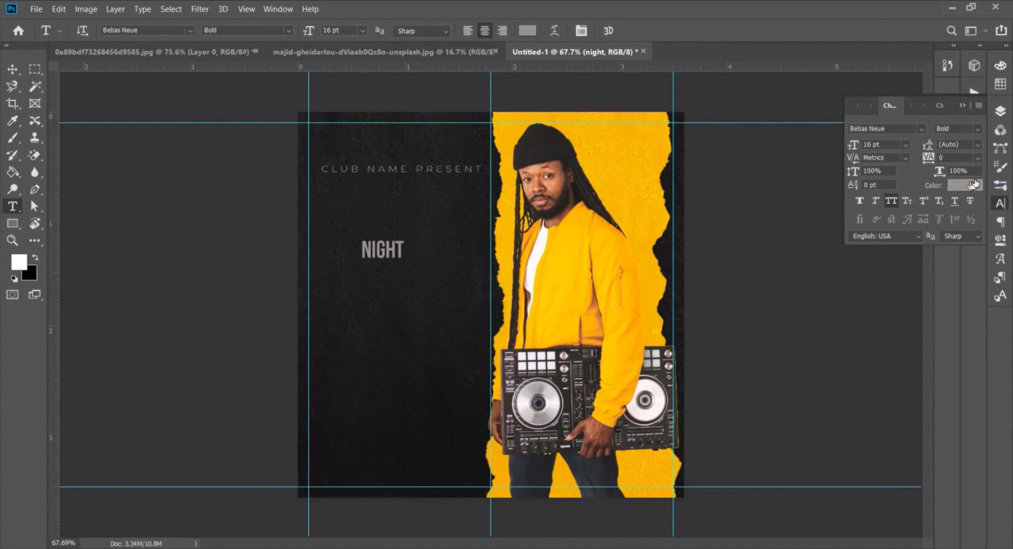
left_click_drag(855, 143, 879, 144)
Step: Enlarge NIGHT to 57 pt, reposition it, and stretch it horizontally to 107%
left_click_drag(403, 226, 414, 205)
mouse_move(929, 160)
left_mouse_down()
mouse_move(939, 158)
mouse_move(929, 158)
left_mouse_up()
left_click_drag(435, 216, 441, 211)
left_click_drag(940, 173, 946, 170)
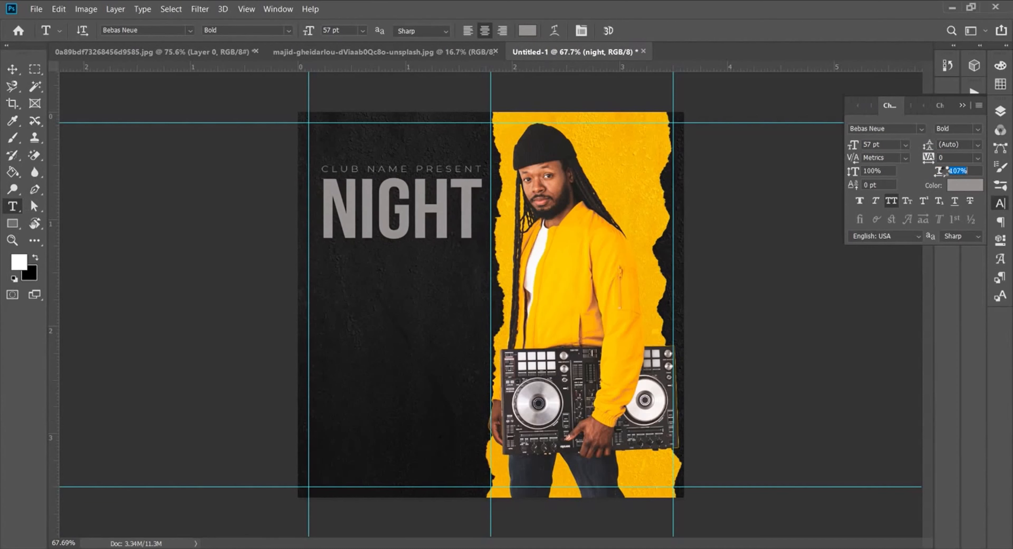
Step: Drag two vertical guides to NIGHT's left and right edges
left_click_drag(52, 183, 323, 188)
left_click_drag(55, 173, 479, 208)
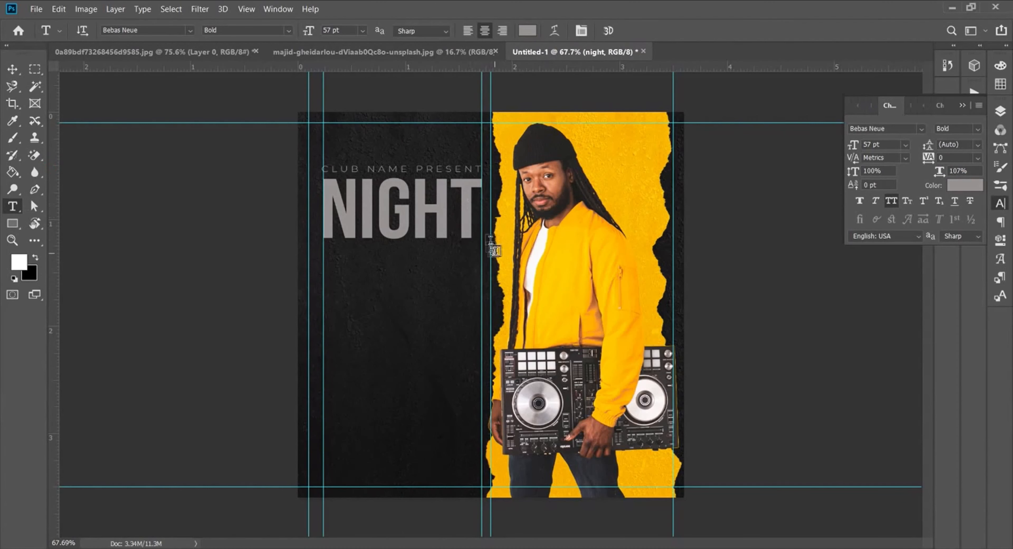
left_click(373, 291)
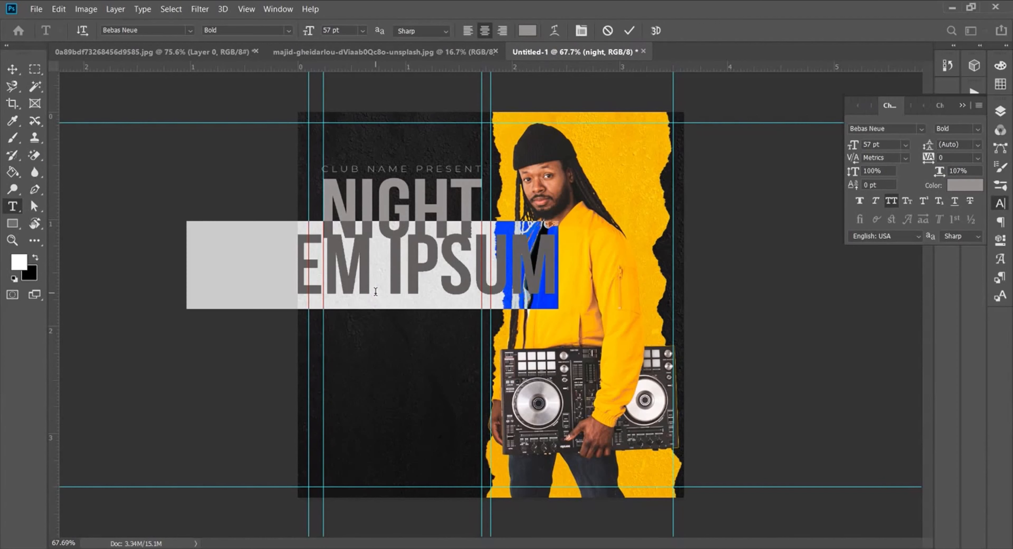
Step: Add CLUB under NIGHT with tracking 60 and 112% horizontal scale to match NIGHT's width
type("CLUB")
left_click(629, 30)
left_click_drag(417, 266, 447, 272)
left_click_drag(929, 159, 943, 172)
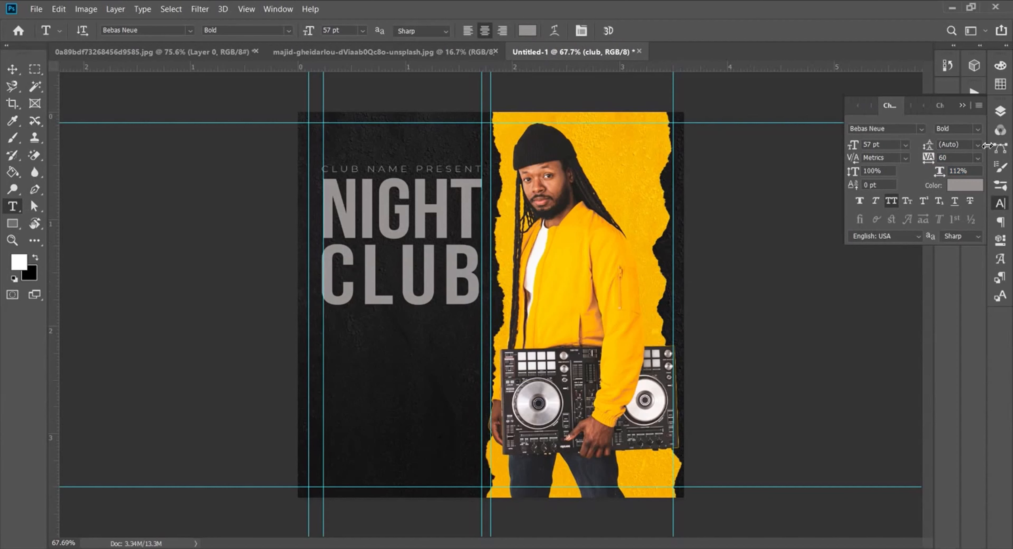
left_click_drag(455, 278, 457, 278)
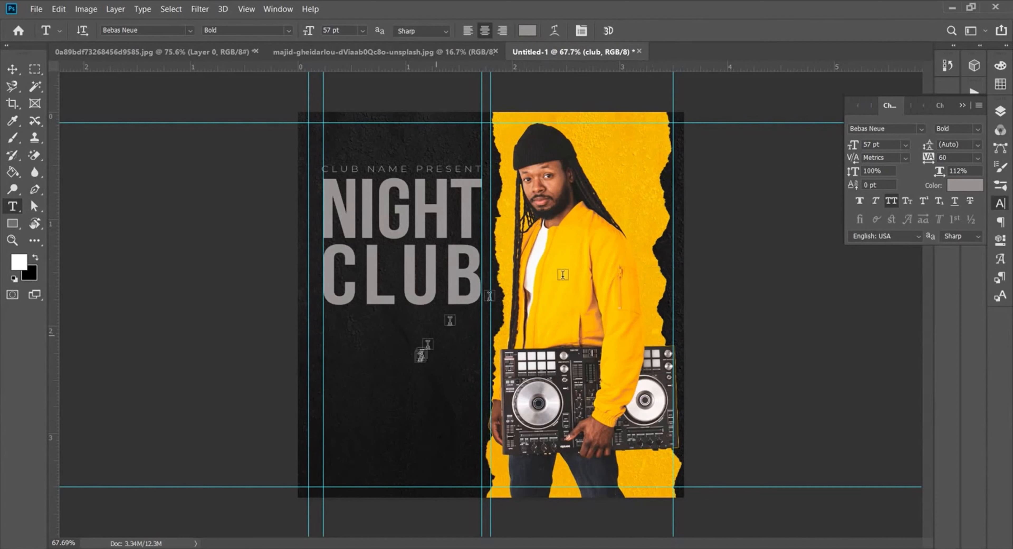
Step: Colour NIGHT and CLUB yellow #f0b505, sampled from the wall
left_click(1000, 112)
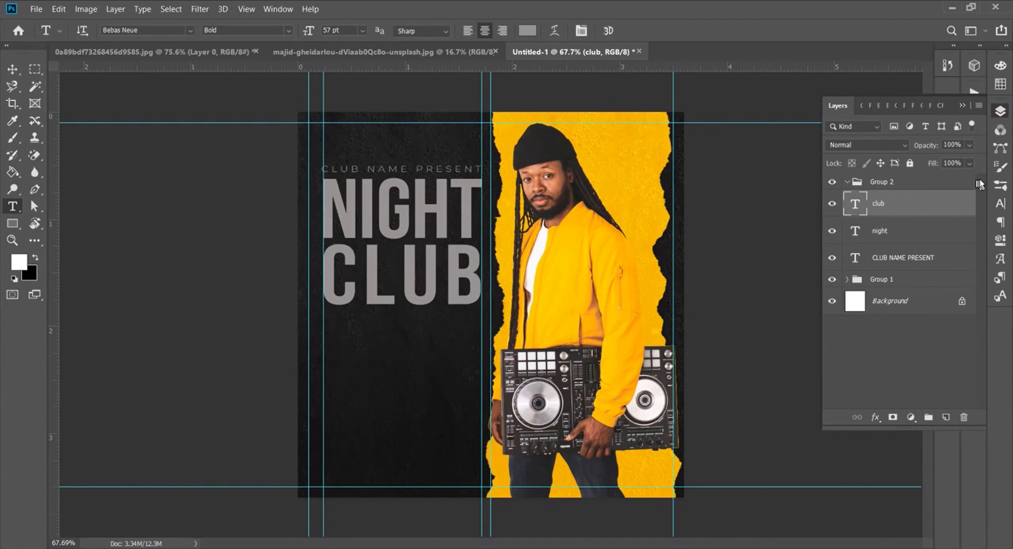
left_click(909, 231, "shift")
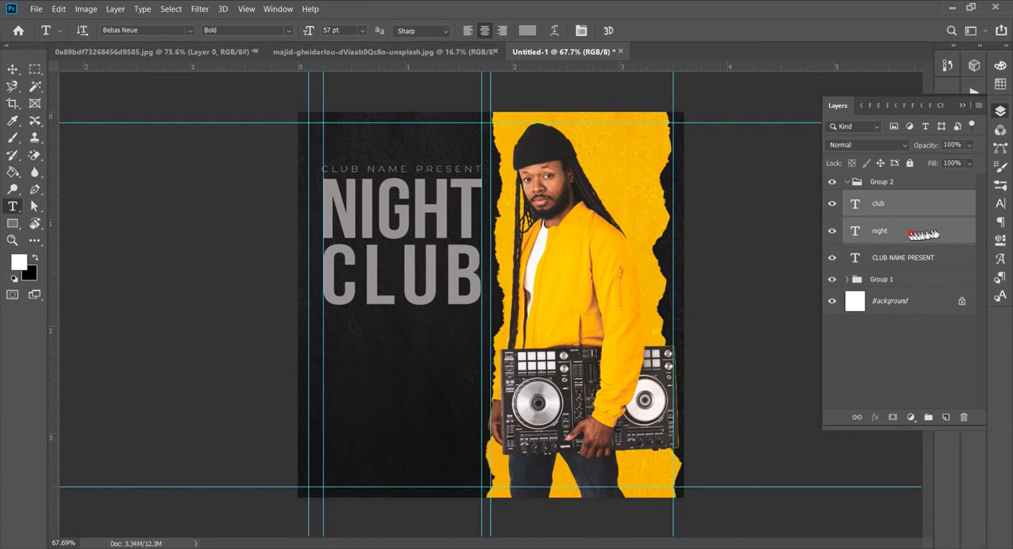
left_click(999, 206)
left_click(960, 197)
left_click(616, 133)
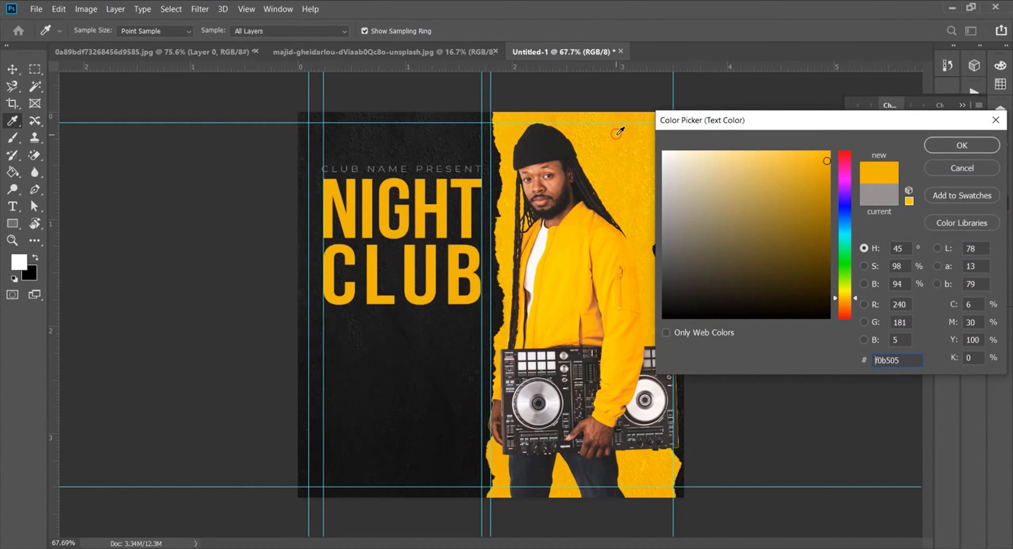
left_click(955, 146)
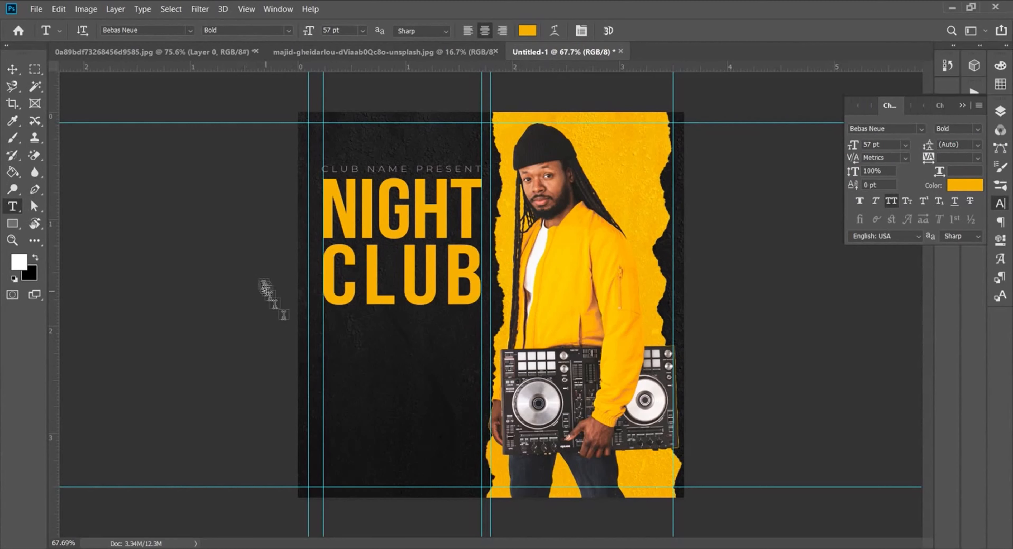
Step: Move the title text block up and nudge CLUB down slightly
left_click(1000, 111)
left_click(882, 260, "shift")
key("v")
left_click_drag(460, 280, 460, 263)
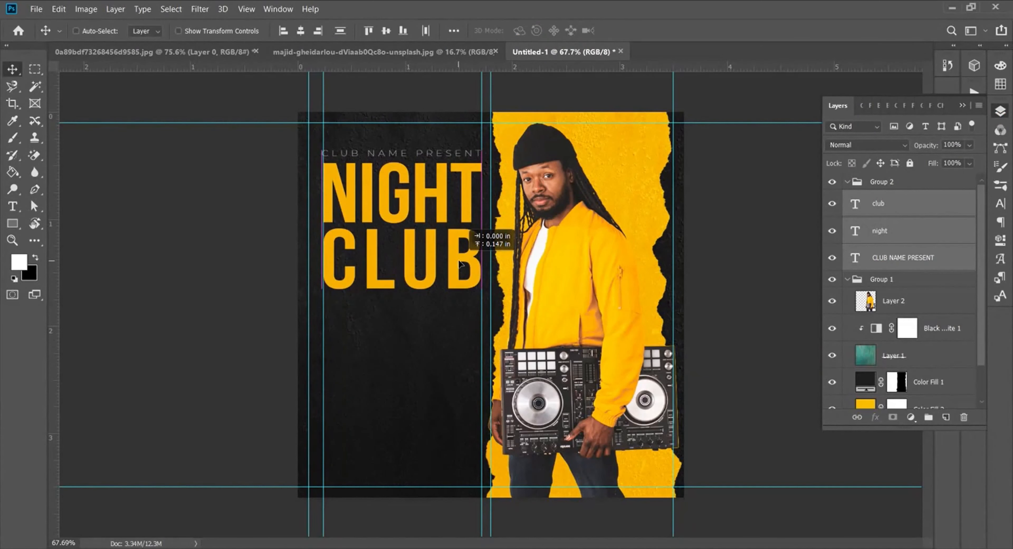
left_click(940, 227)
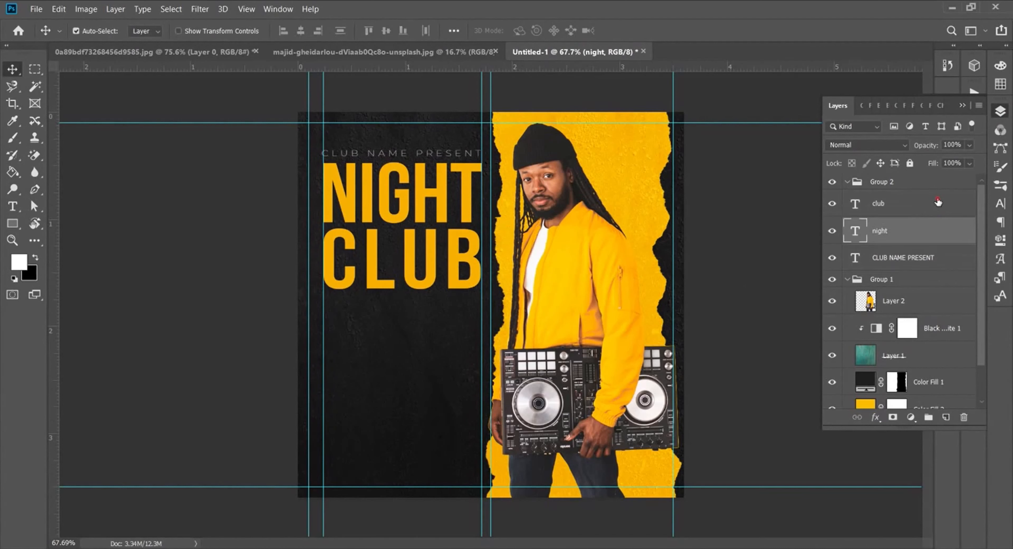
left_click(939, 203)
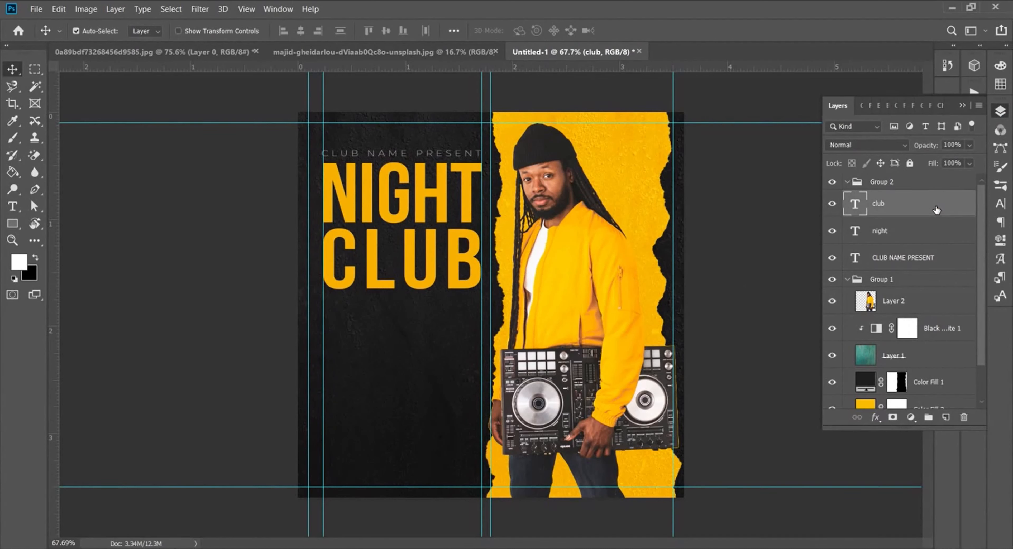
left_click(908, 230)
left_click(911, 208)
key("Down")
key("Down")
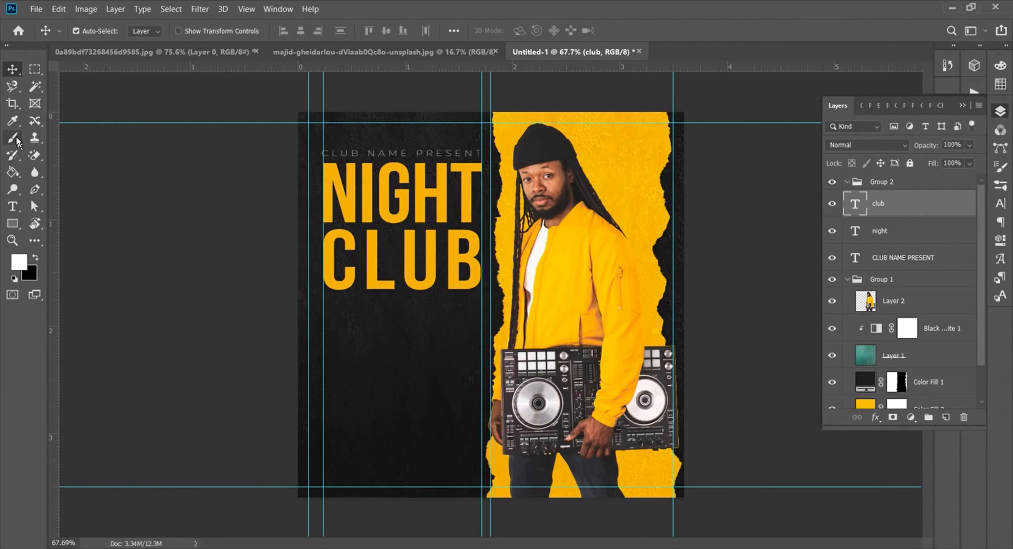
left_click(13, 206)
Step: Paste the word Party from the notes into a new text layer over CLUB
left_click(385, 315)
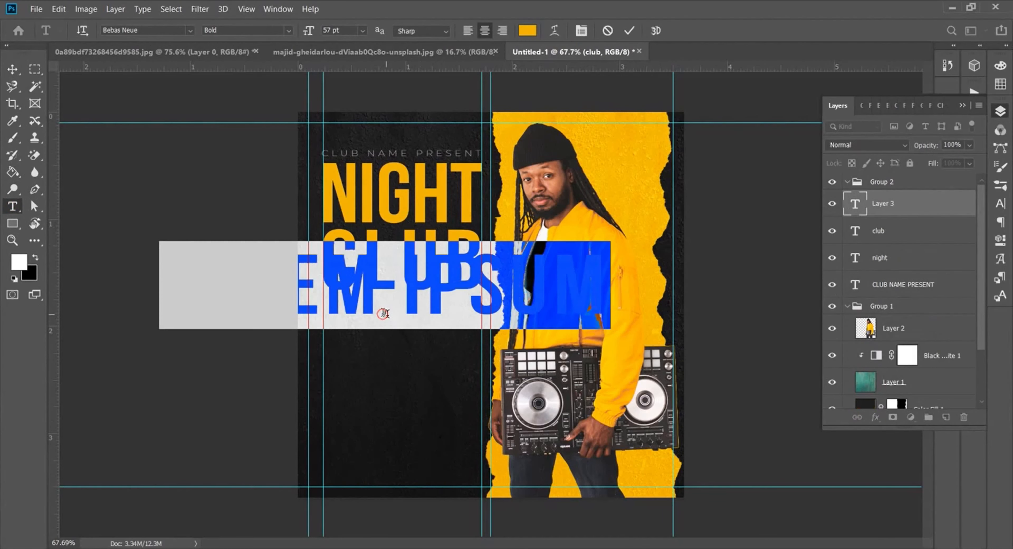
key("alt+Tab")
left_click_drag(263, 111, 236, 111)
key("ctrl+c")
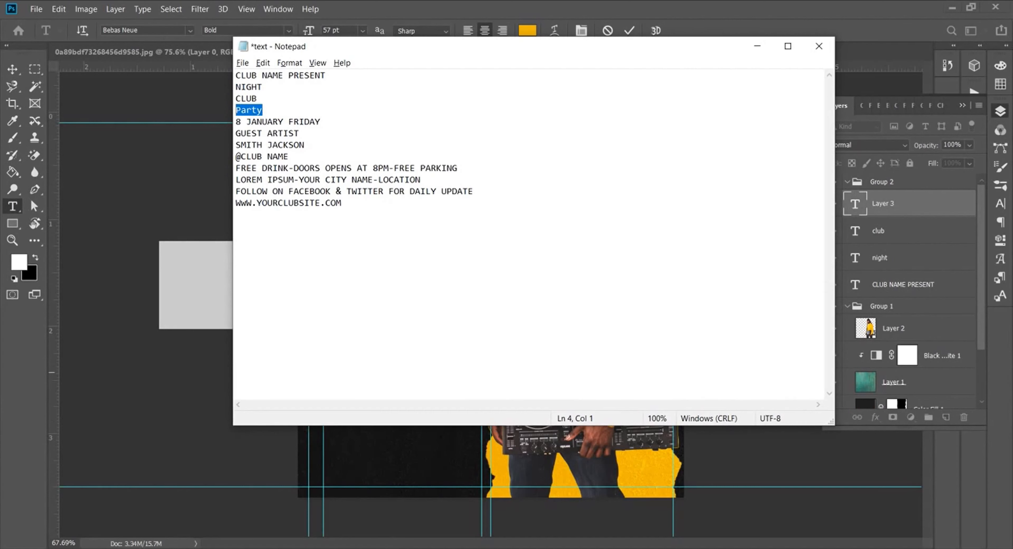
key("alt+Tab")
key("ctrl+v")
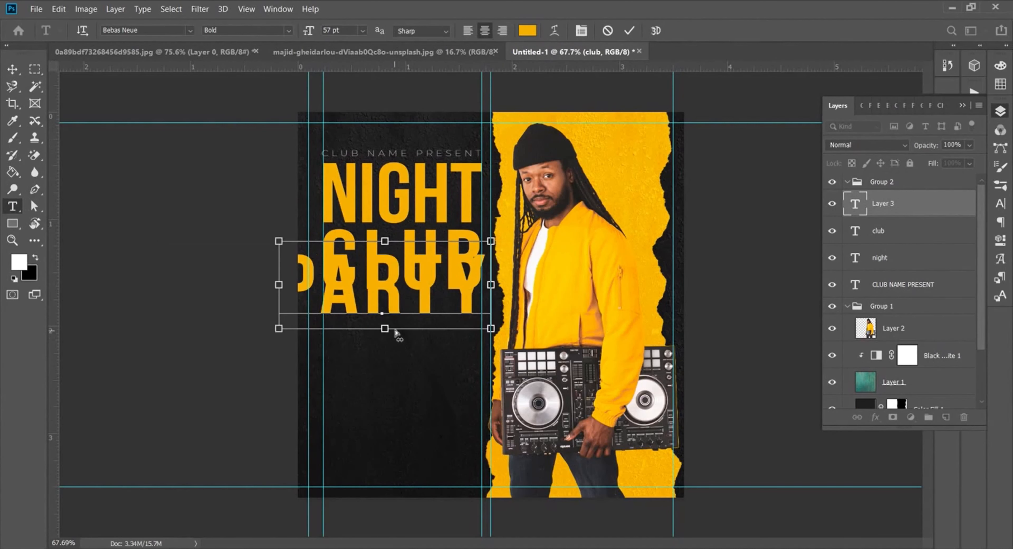
left_click_drag(398, 357, 464, 337)
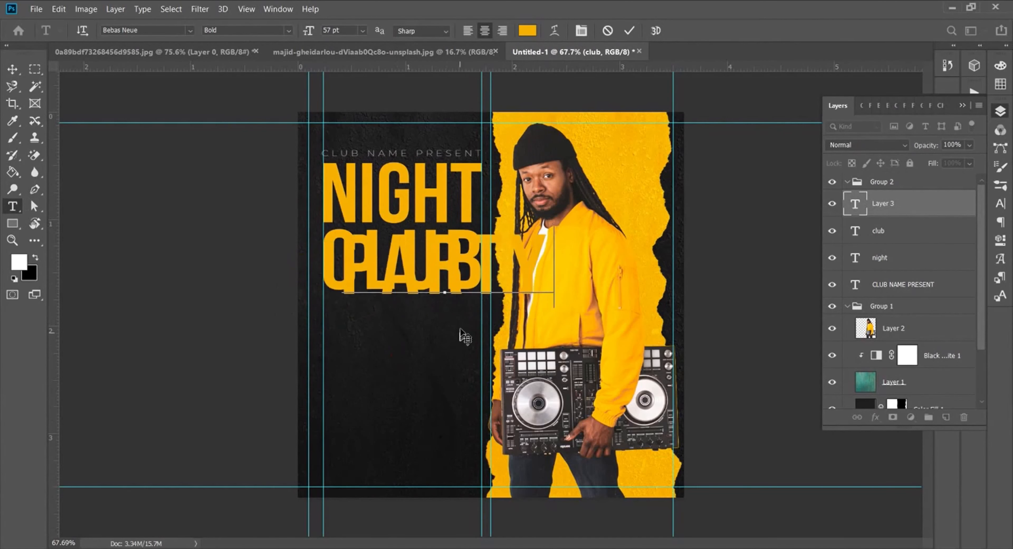
left_click(629, 30)
Step: Make Party white #ffffff at 43 pt, placed below NIGHT CLUB
left_click(1001, 204)
key("ctrl+BackSpace")
key("ctrl+z")
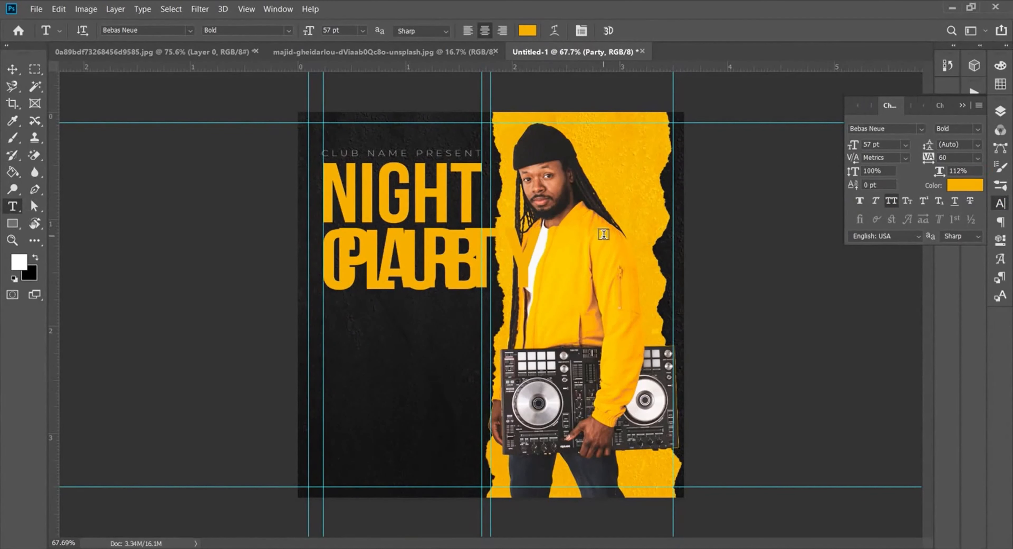
left_click(954, 190)
type("ffffff")
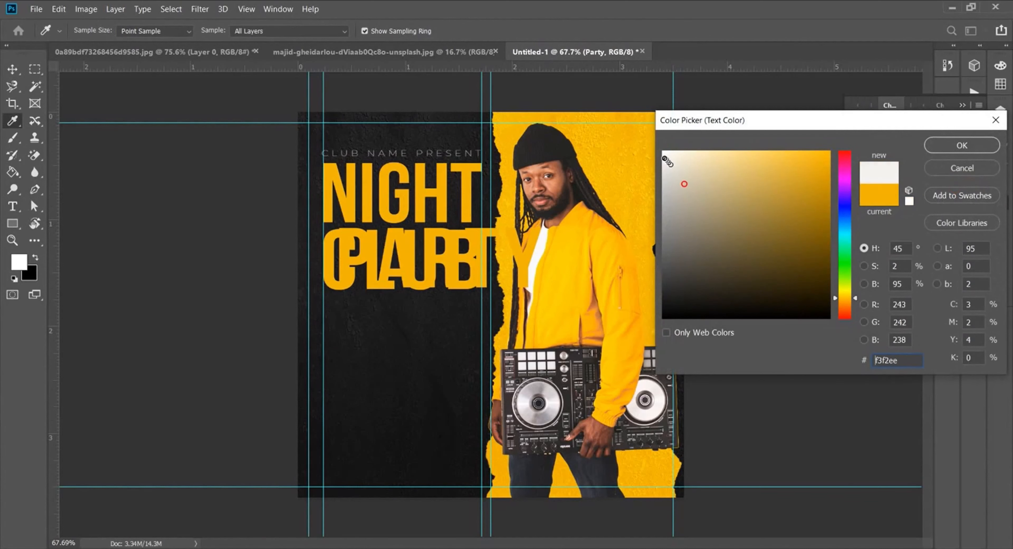
key("Return")
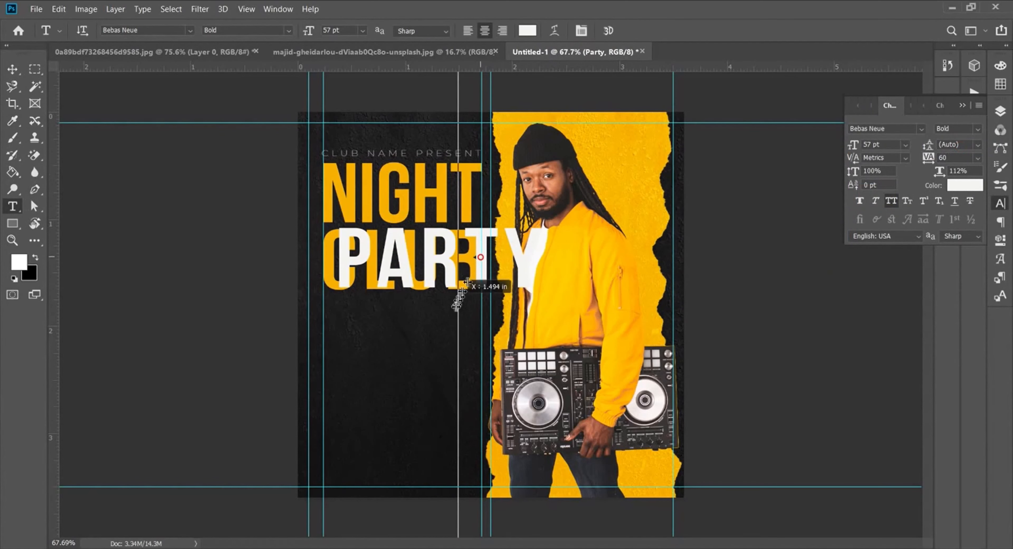
left_click_drag(437, 260, 425, 343)
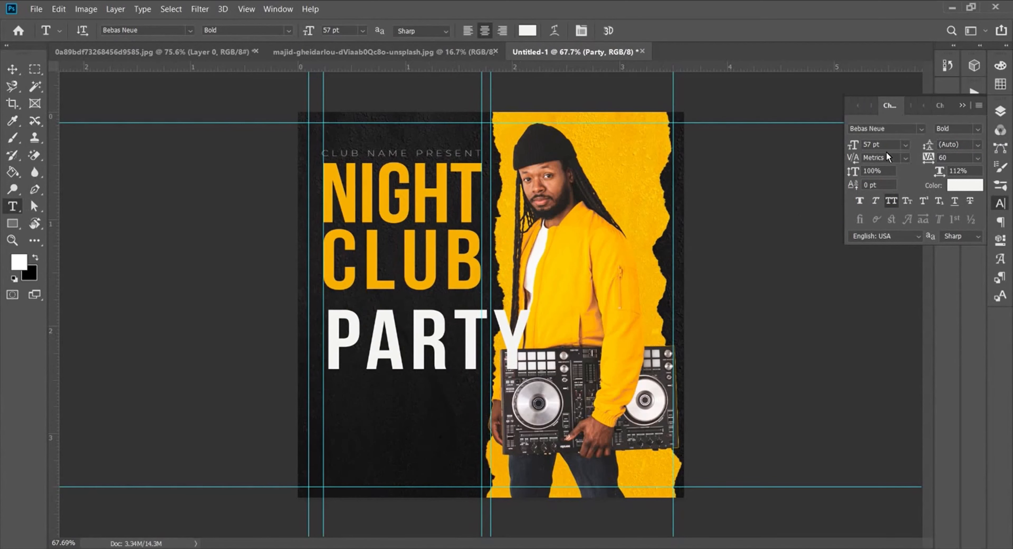
left_click(859, 144)
scroll(865, 144, "down", 14)
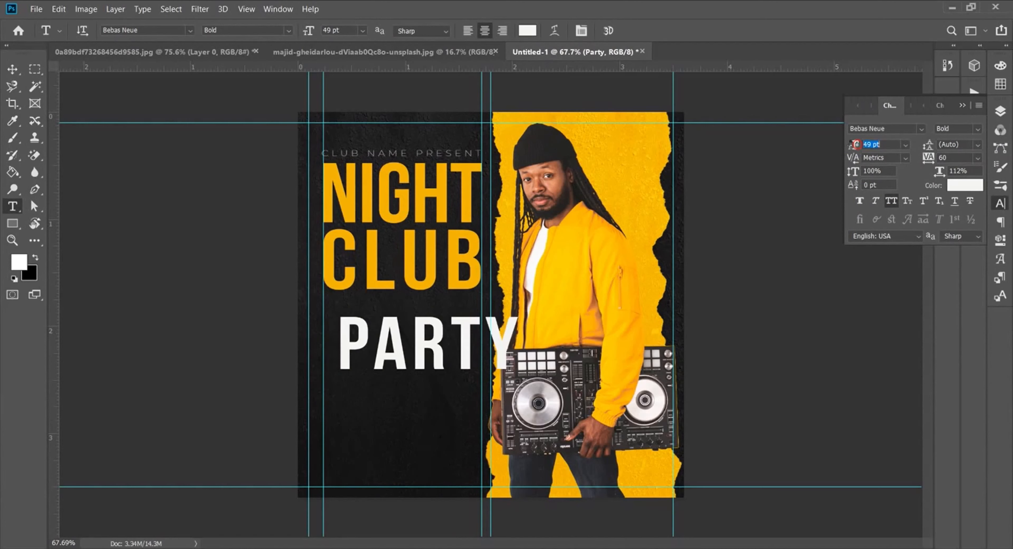
Step: Set Party in the Photograph Signature script font
left_click(921, 129)
left_click(815, 146)
left_click(800, 207)
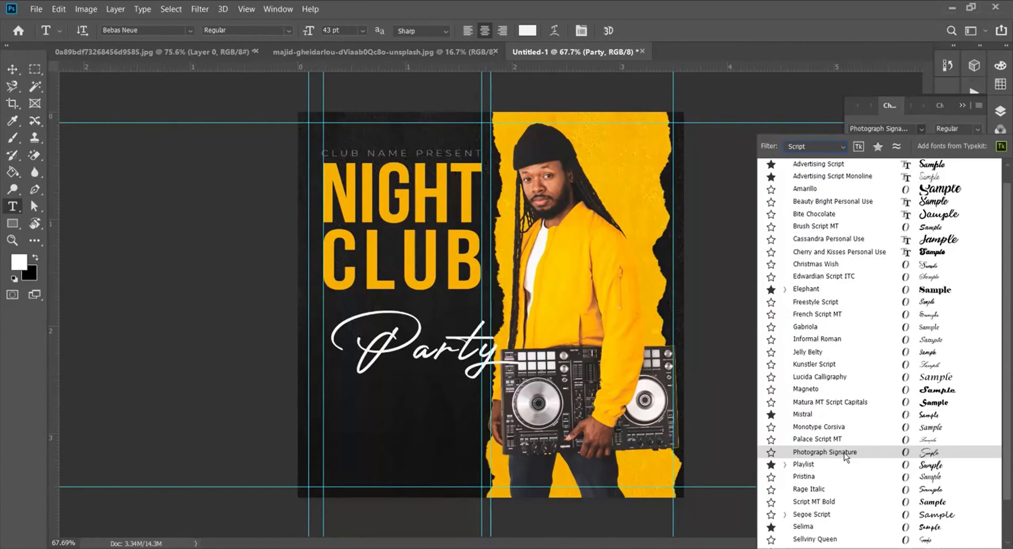
left_click(844, 452)
left_click(978, 130)
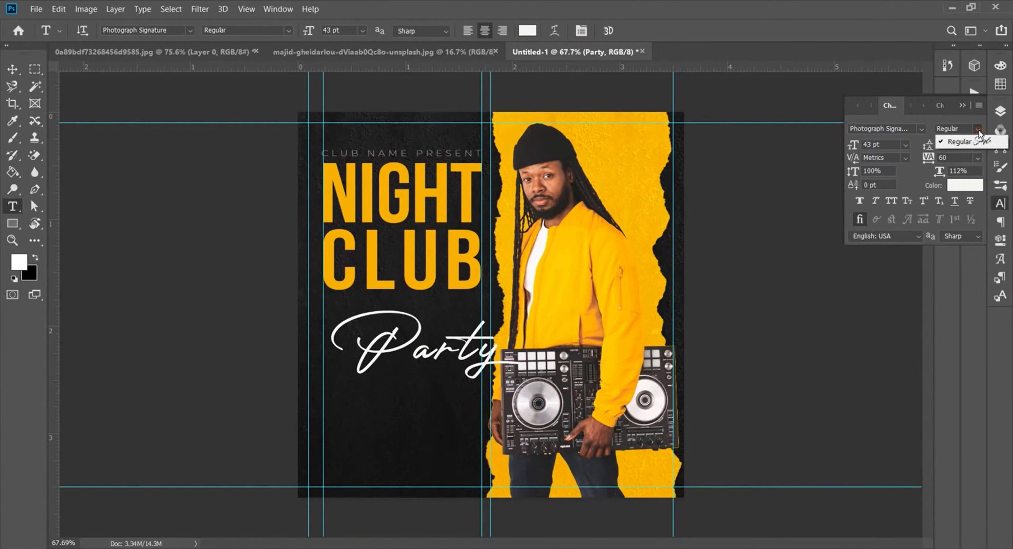
left_click(977, 129)
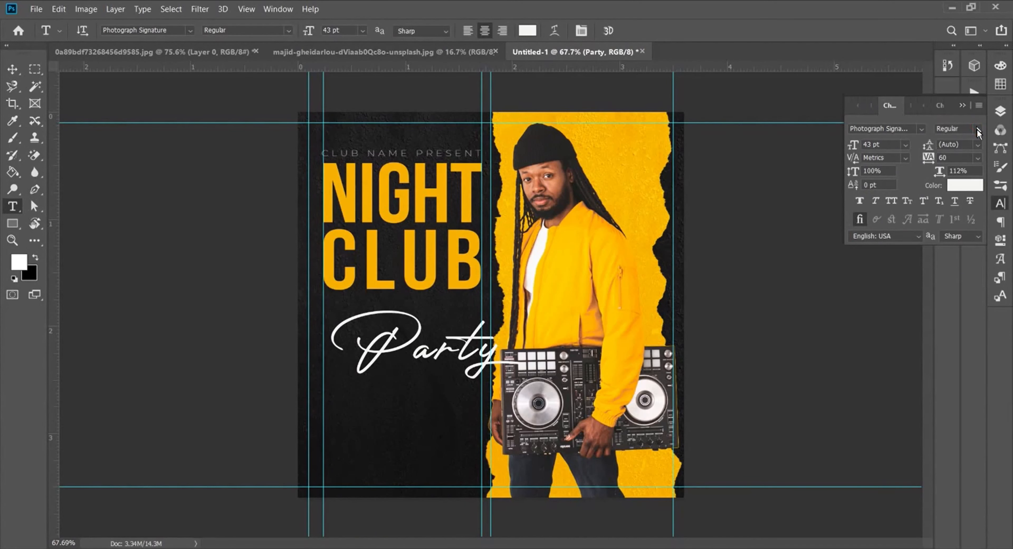
Step: Rotate Party about 14° and scale it to sit between NIGHT and CLUB
key("ctrl+t")
left_click_drag(528, 402, 436, 355)
left_click_drag(374, 352, 417, 218)
key("ctrl+z")
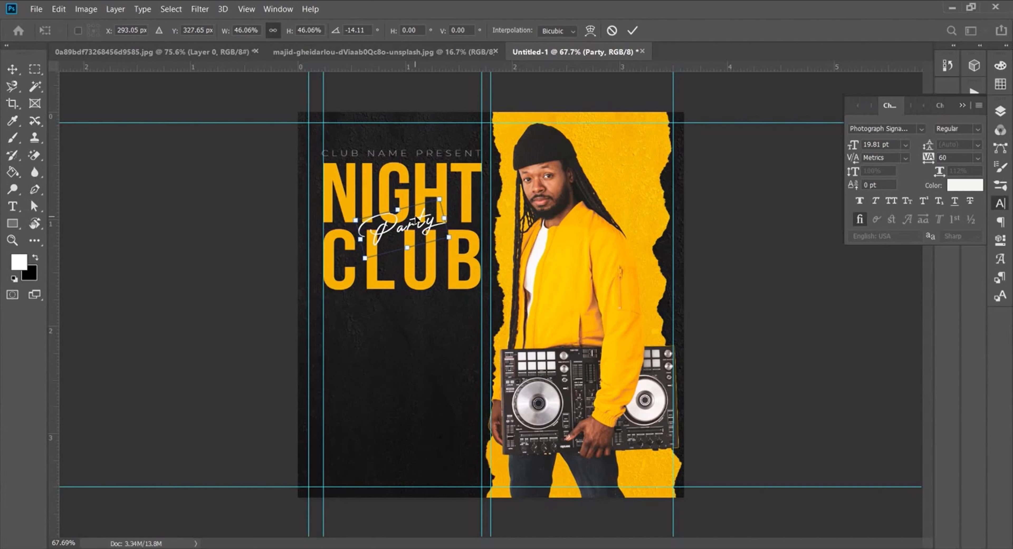
left_click(632, 31)
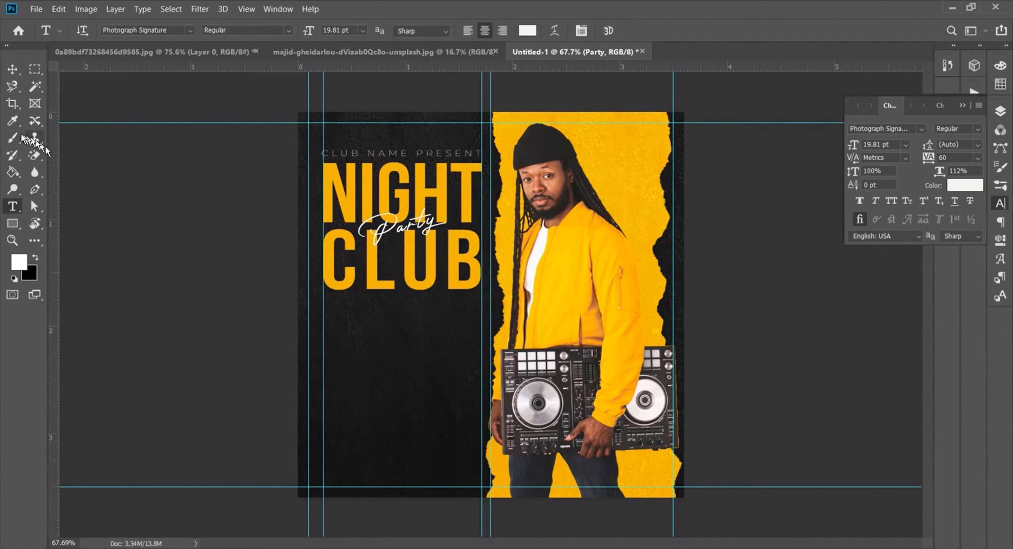
left_click(13, 138)
Step: Add a new empty layer below the Party text layer
left_click(1000, 111)
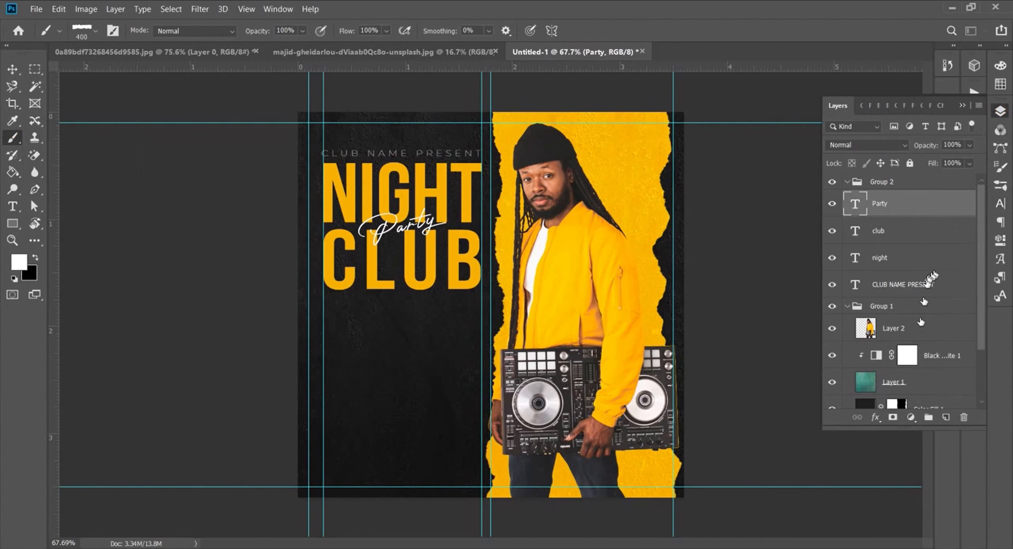
left_click(946, 418)
left_click_drag(867, 202, 876, 234)
Step: Choose the SpoonGraphics Watercolour 6 brush preset
left_click(86, 34)
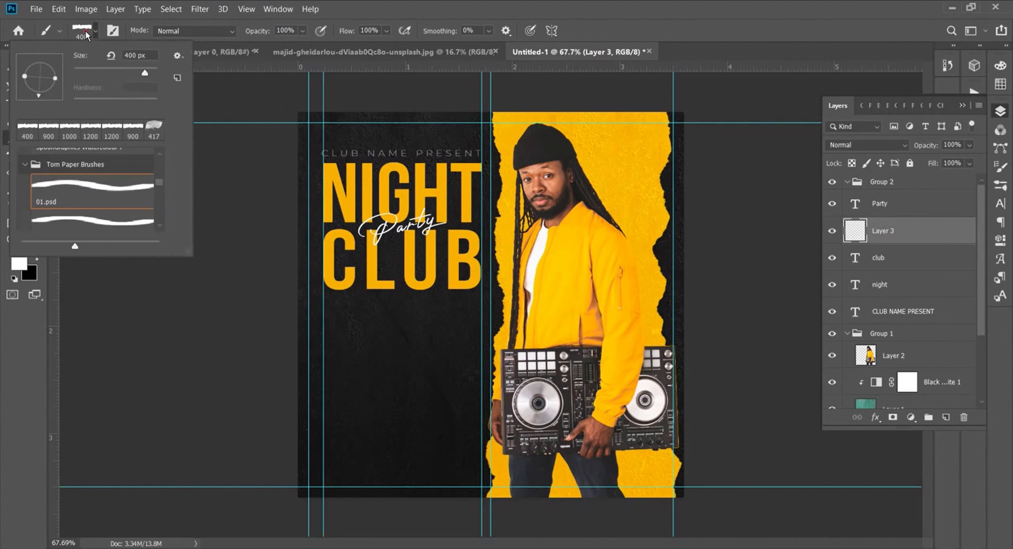
scroll(42, 165, "up", 2)
left_click(58, 177)
scroll(62, 181, "up", 1)
left_click(79, 167)
scroll(81, 166, "up", 2)
scroll(82, 171, "up", 2)
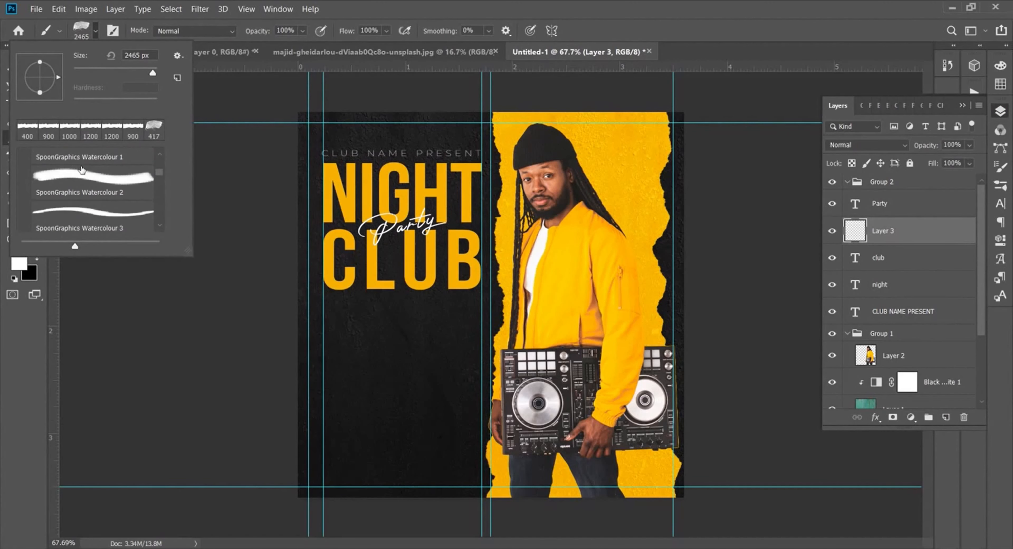
scroll(82, 170, "down", 2)
left_click(82, 170)
scroll(82, 173, "down", 2)
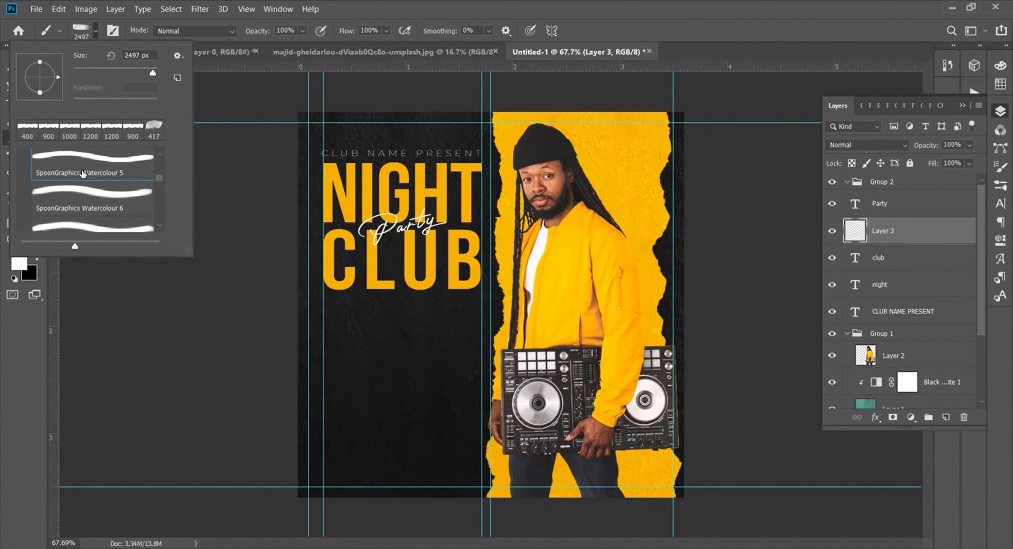
left_click(82, 182)
left_click(96, 31)
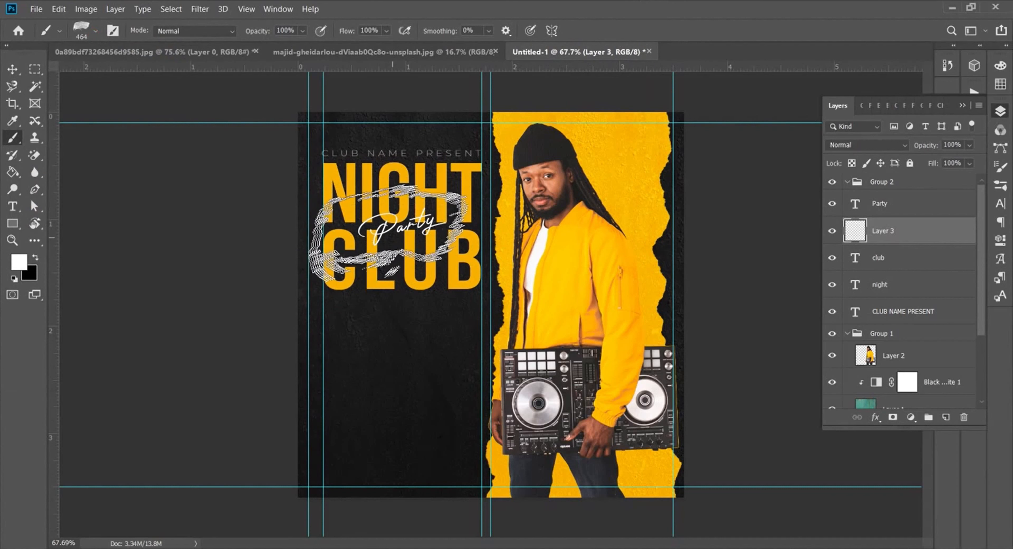
Step: Flatten and resize the brush tip, then stamp white brushstrokes behind Party
right_click(495, 350)
left_click_drag(490, 354, 508, 358)
key("Return")
key("bracketleft")
key("bracketleft")
key("bracketleft")
key("bracketleft")
key("bracketleft")
key("bracketleft")
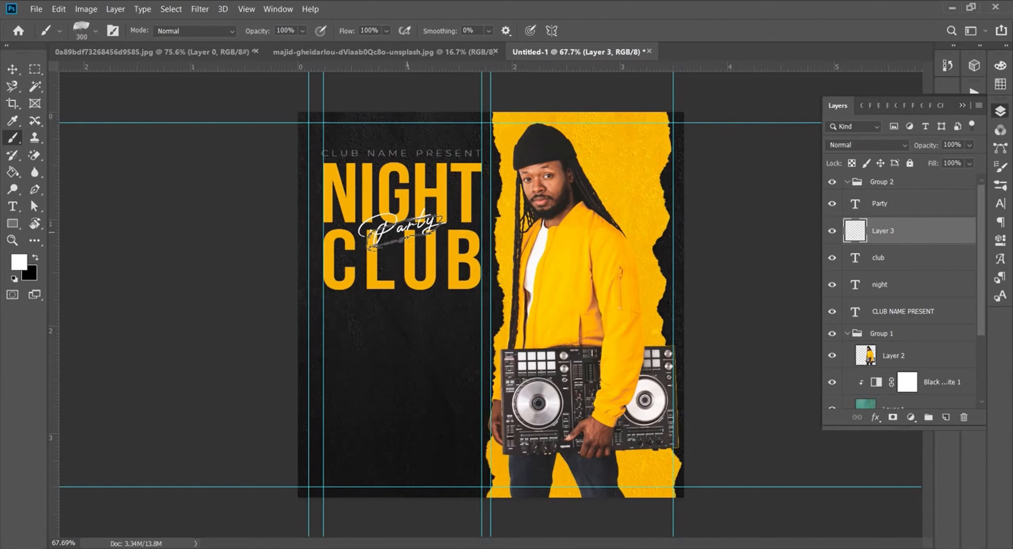
key("bracketright")
left_click(393, 225)
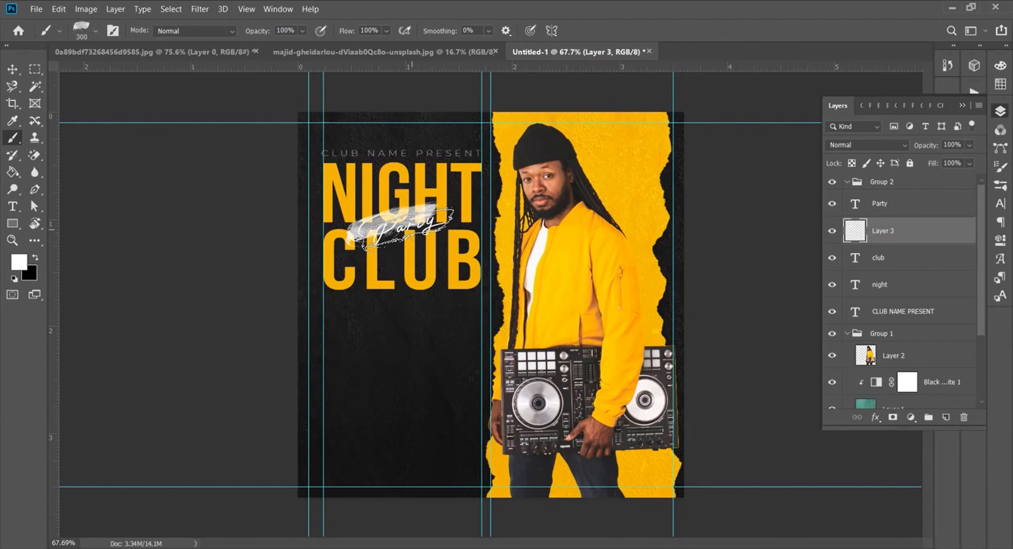
key("ctrl+z")
left_click(413, 230)
left_click(405, 223)
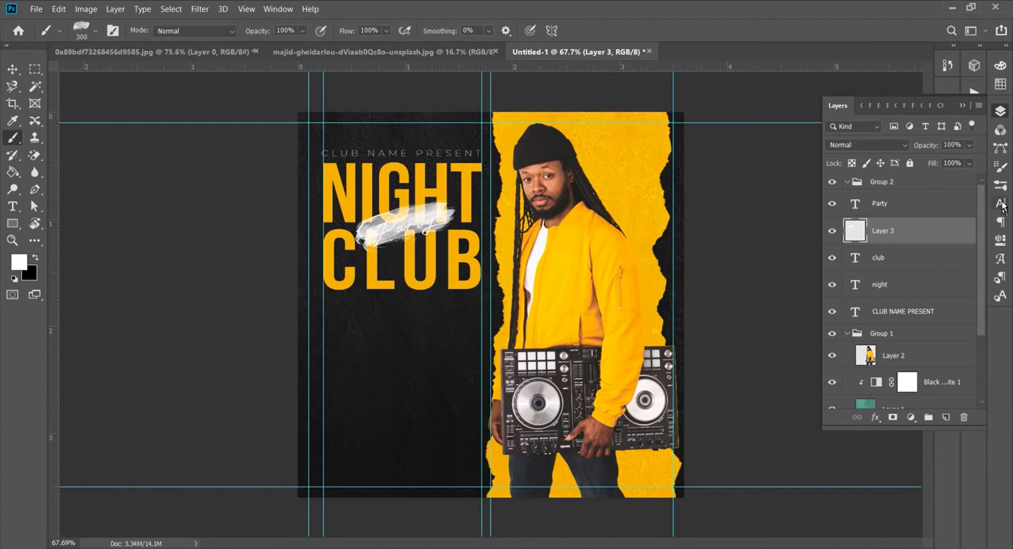
Step: Recolour the Party text near-black #121212
left_click(933, 214)
left_click(1000, 203)
left_click(971, 188)
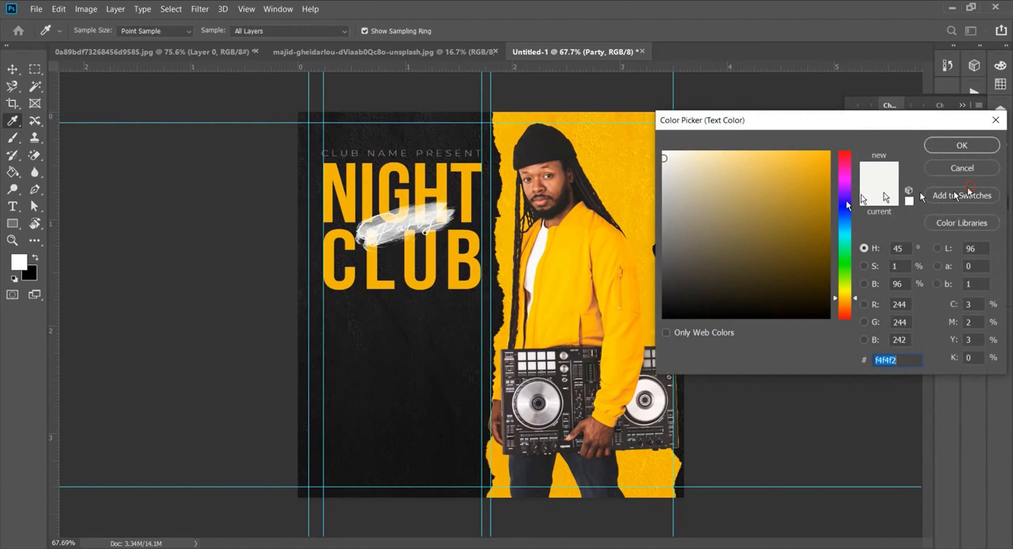
left_click_drag(672, 285, 667, 306)
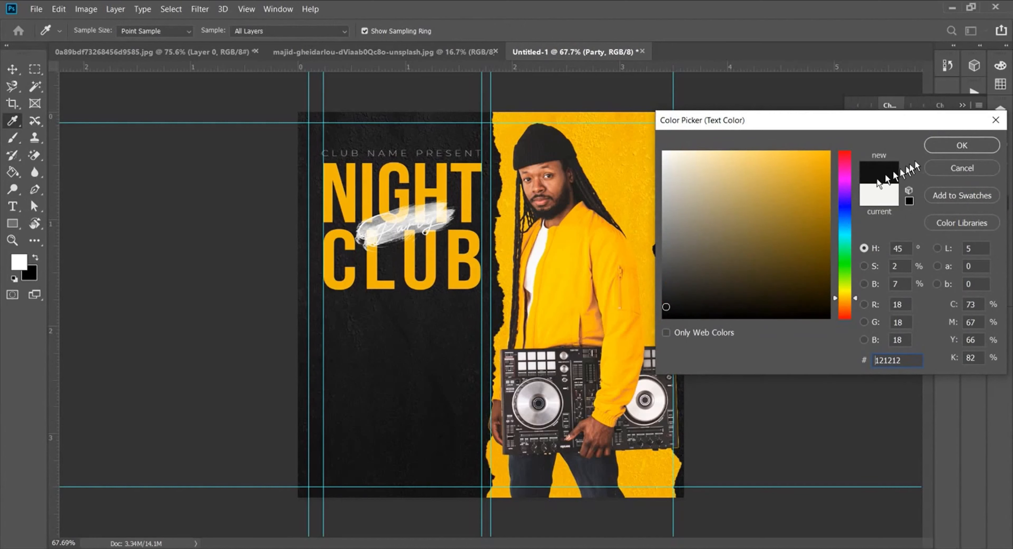
left_click(938, 145)
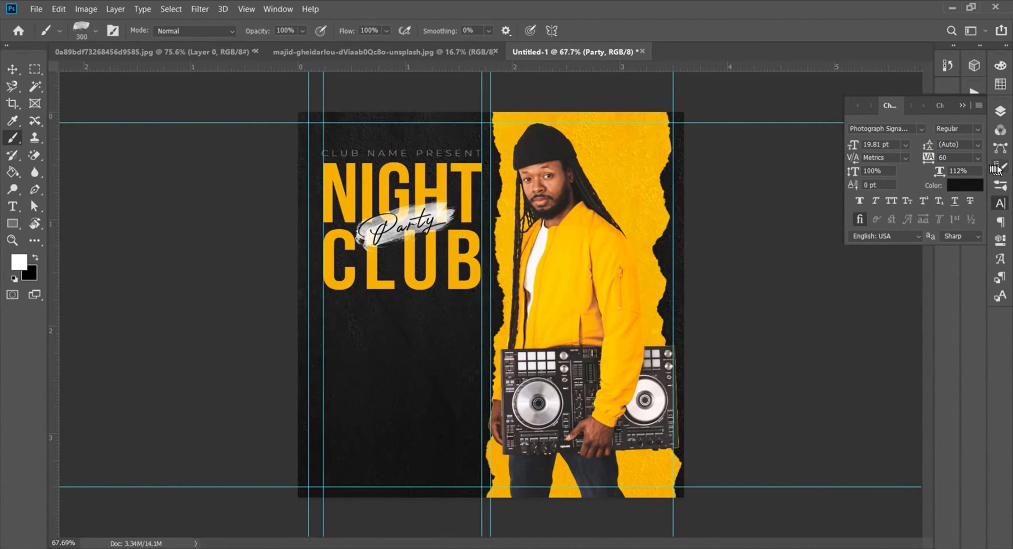
left_click(1000, 111)
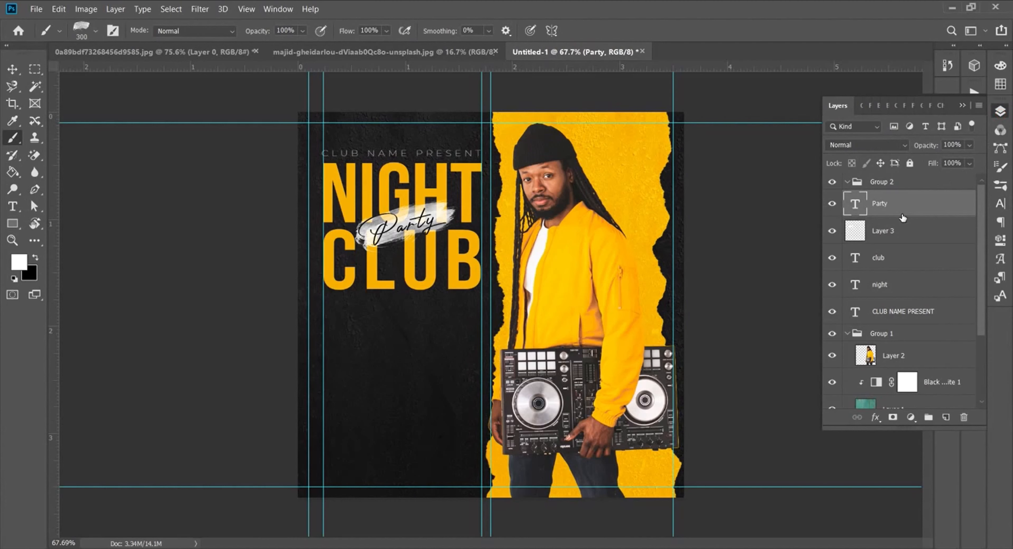
Step: Paste '8 JANUARY FRIDAY' from the notes into a new text layer under CLUB
key("v")
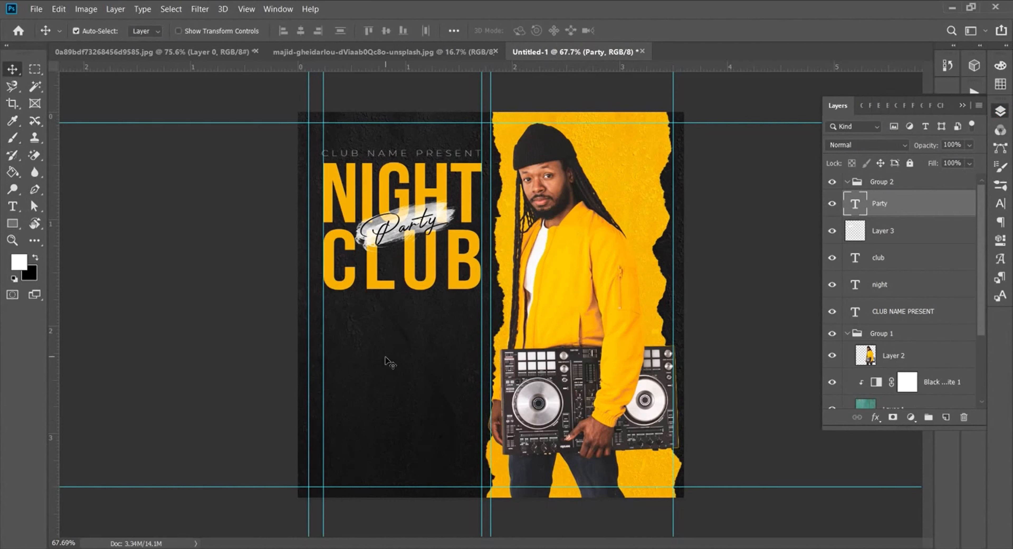
left_click(13, 206)
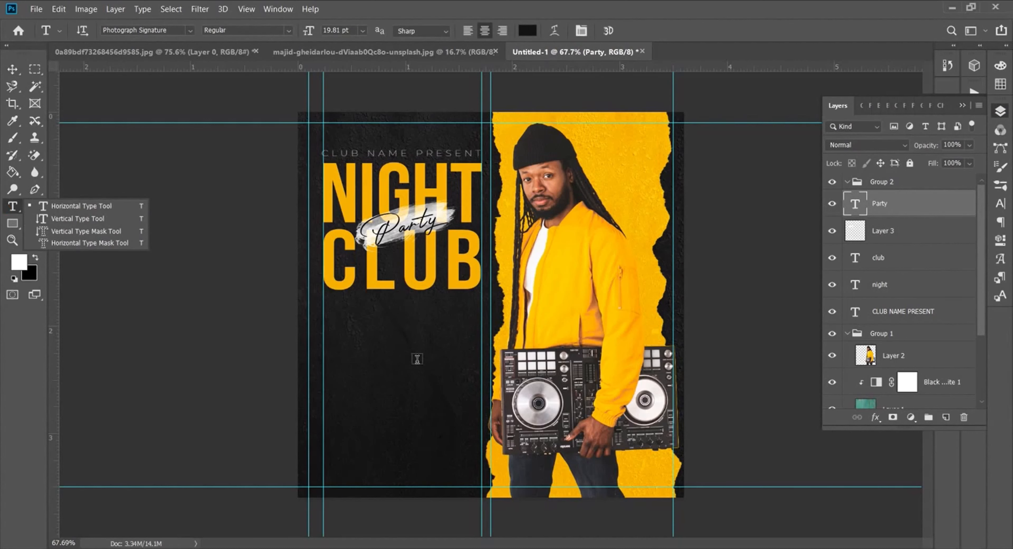
left_click(417, 359)
key("alt+Tab")
left_click_drag(325, 122, 246, 125)
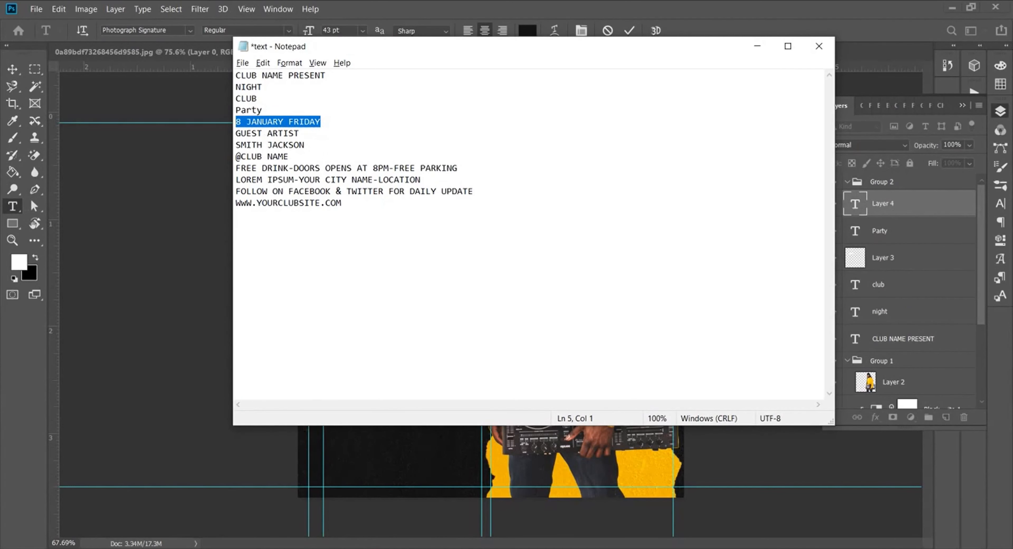
key("alt+Tab")
type("8 JANUARY FRIDAY")
left_click(629, 31)
Step: Set the date text in Montserrat Light
left_click(999, 203)
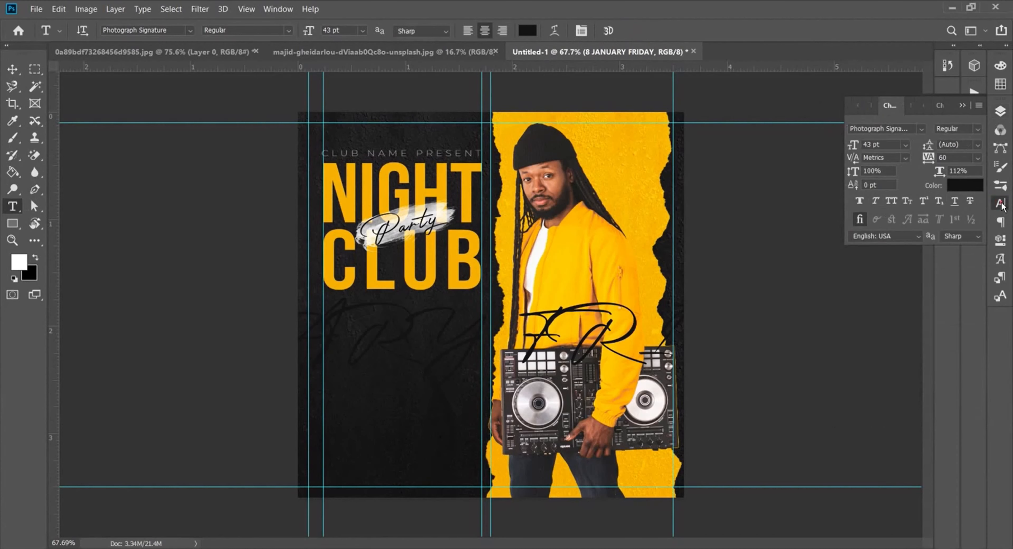
left_click(920, 130)
left_click(841, 146)
left_click(830, 158)
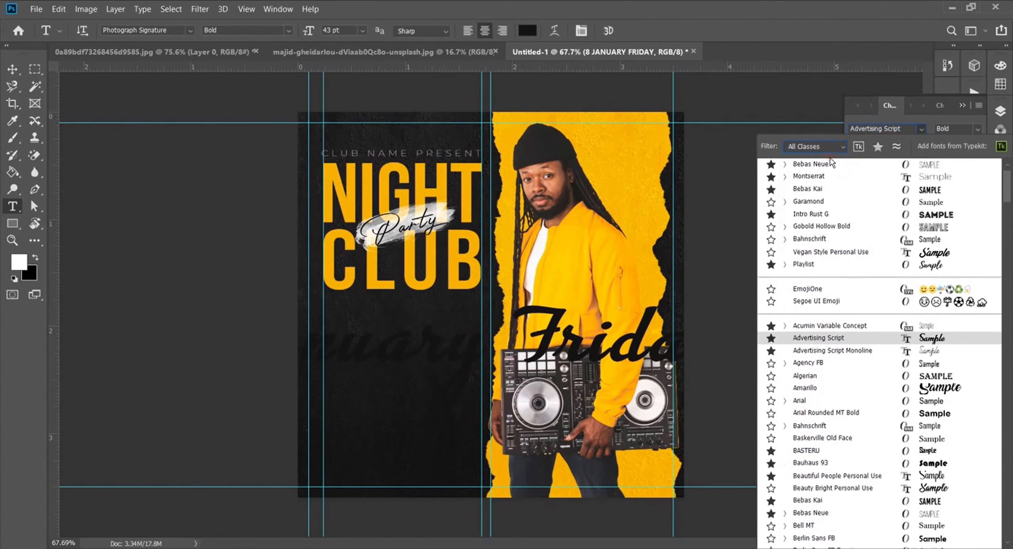
left_click(832, 165)
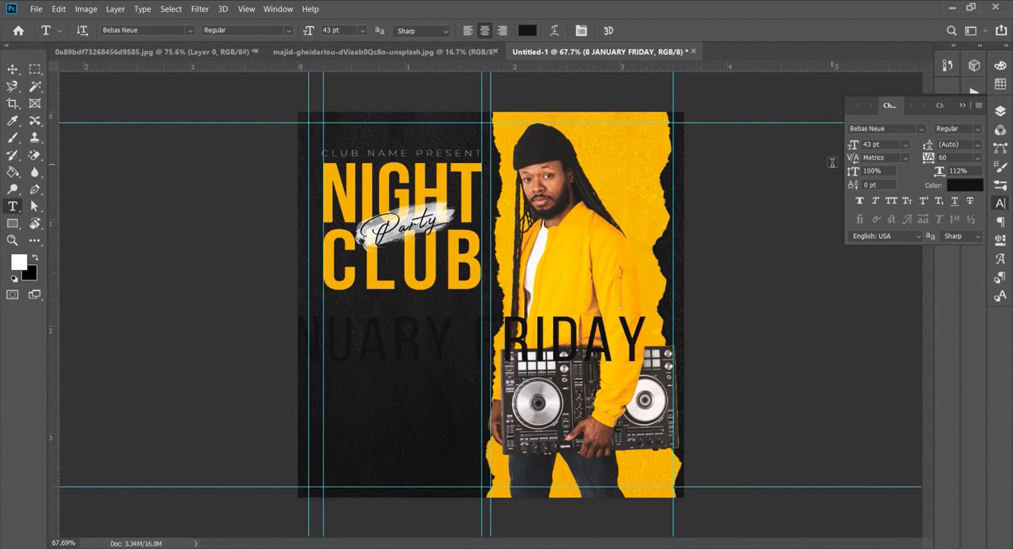
left_click(922, 130)
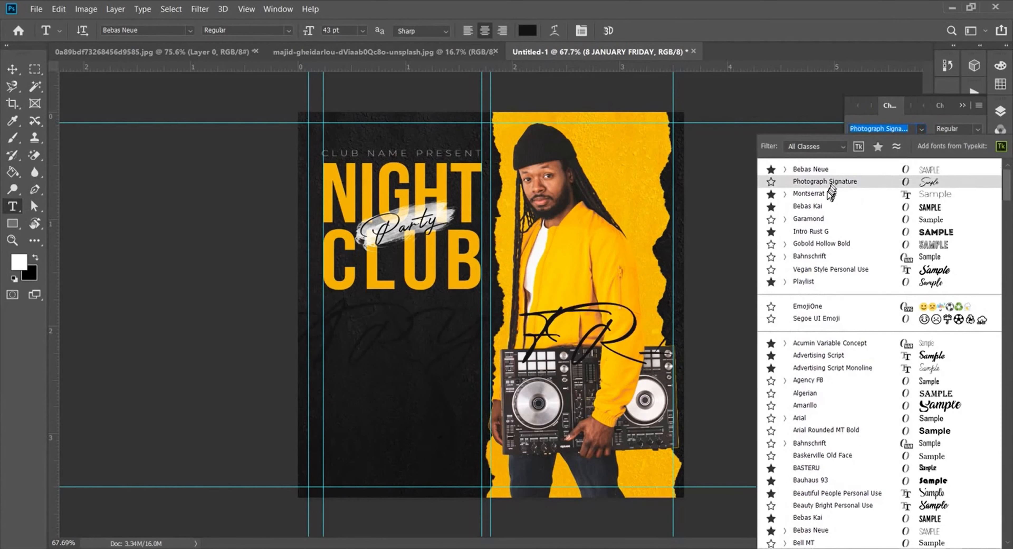
left_click(817, 194)
left_click(959, 129)
left_click(939, 188)
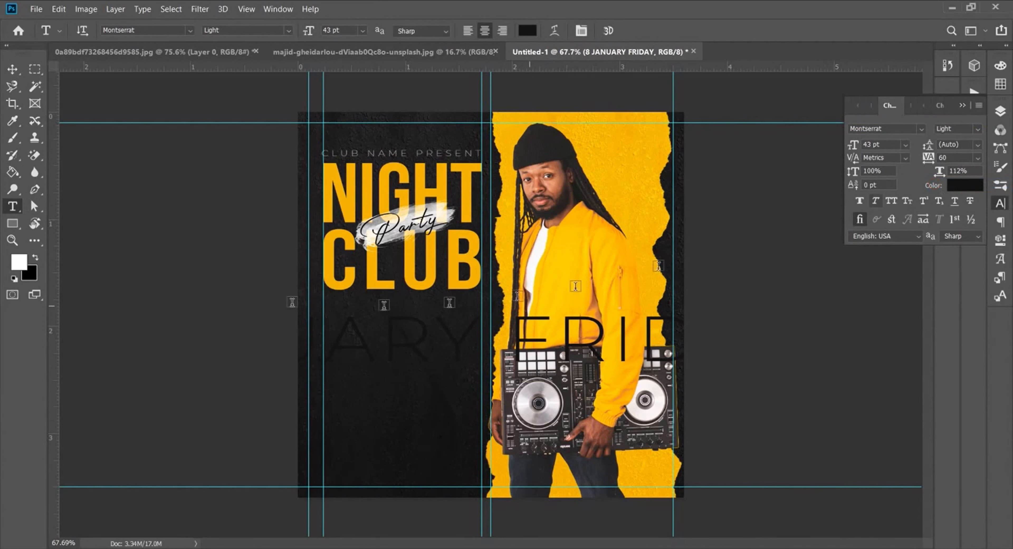
Step: Make the date white #ffffff with tracking 0, shrunk to 3 pt
left_click_drag(857, 146, 848, 146)
left_click(975, 159)
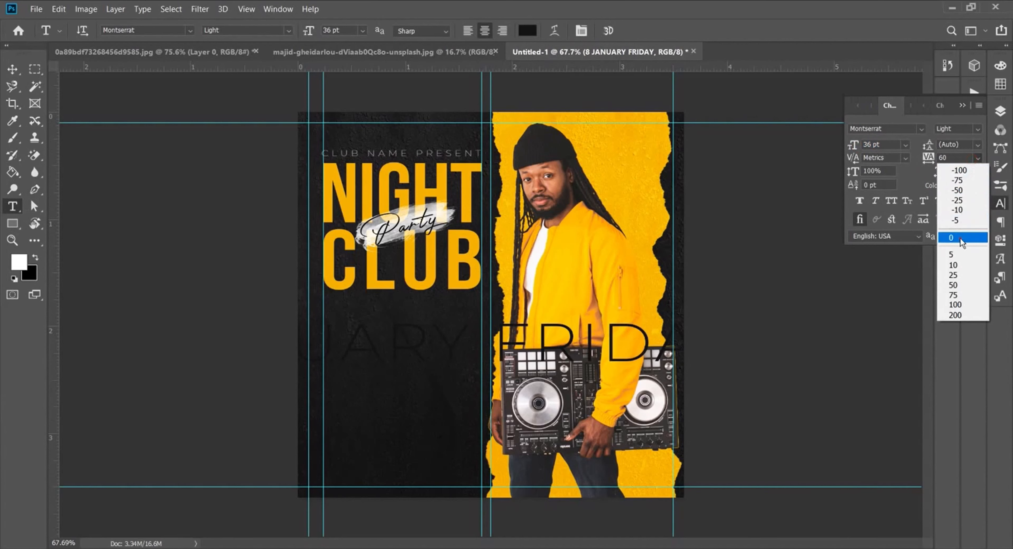
left_click(951, 238)
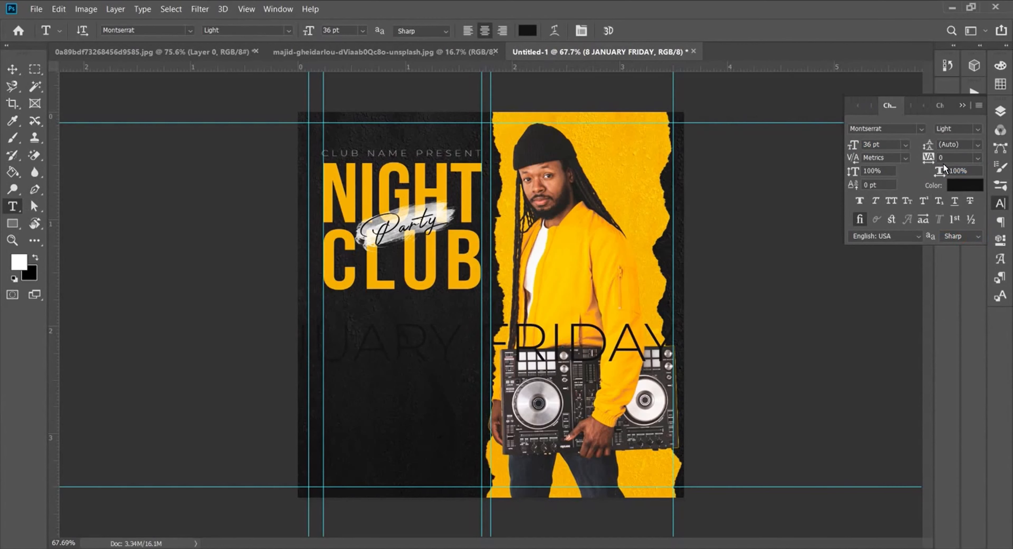
left_click(962, 186)
type("ffffff")
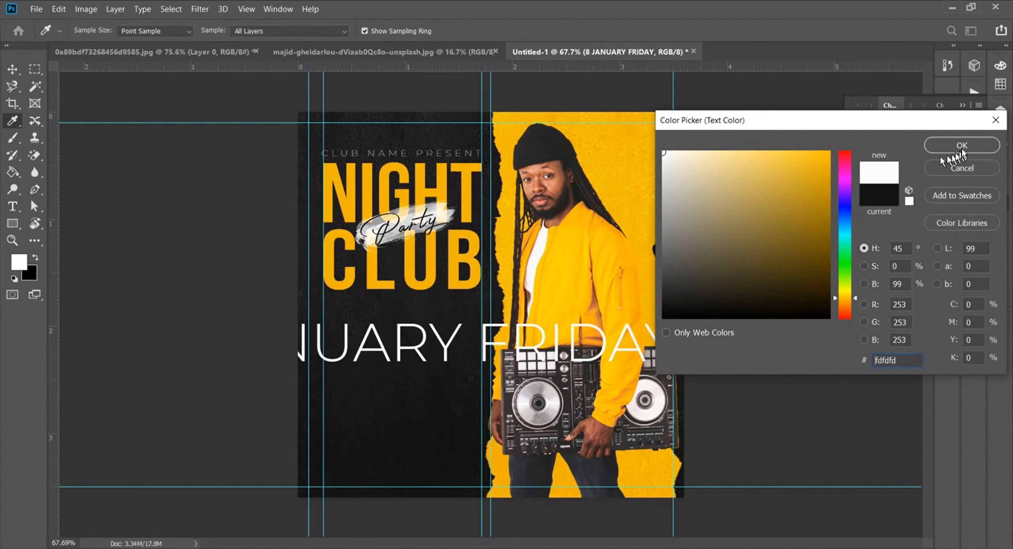
left_click(965, 80)
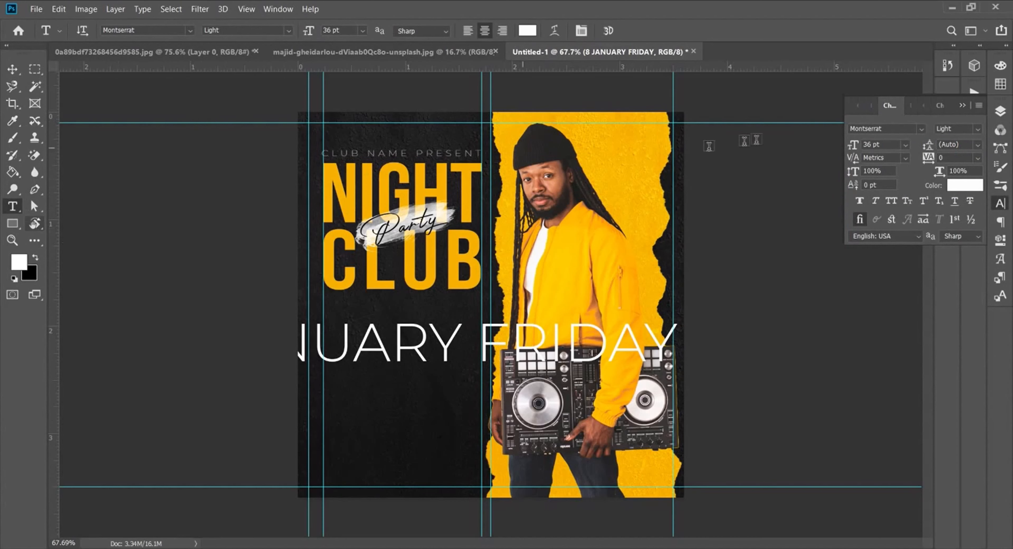
left_click_drag(842, 146, 871, 150)
Step: Draw a rectangle bar below the CLUB headline and adjust its size
left_click(16, 225)
left_click(59, 223)
left_click_drag(339, 302, 481, 313)
key("ctrl+t")
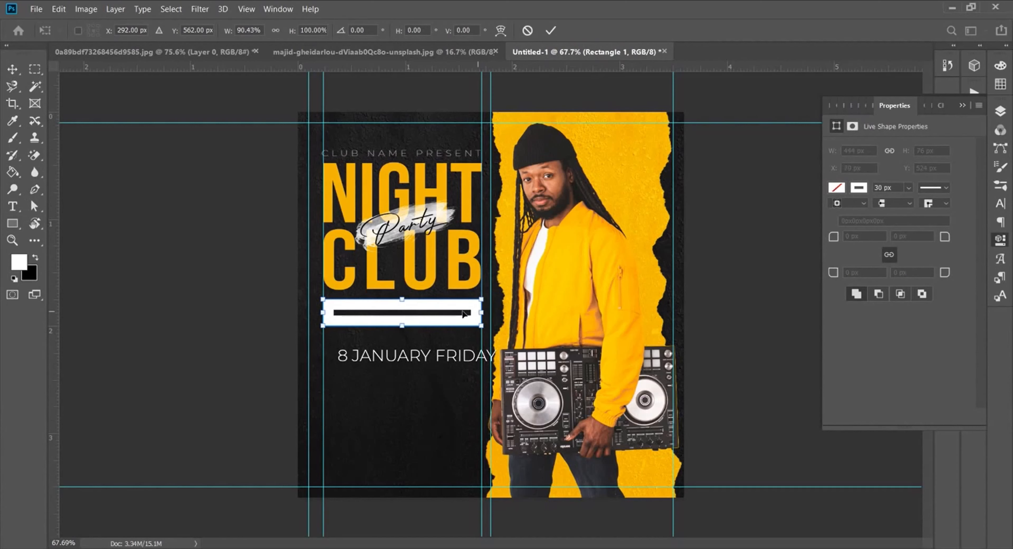
key("Return")
Step: Give the rectangle a light grey d9d4d4 fill and no stroke
key("u")
left_click(838, 188)
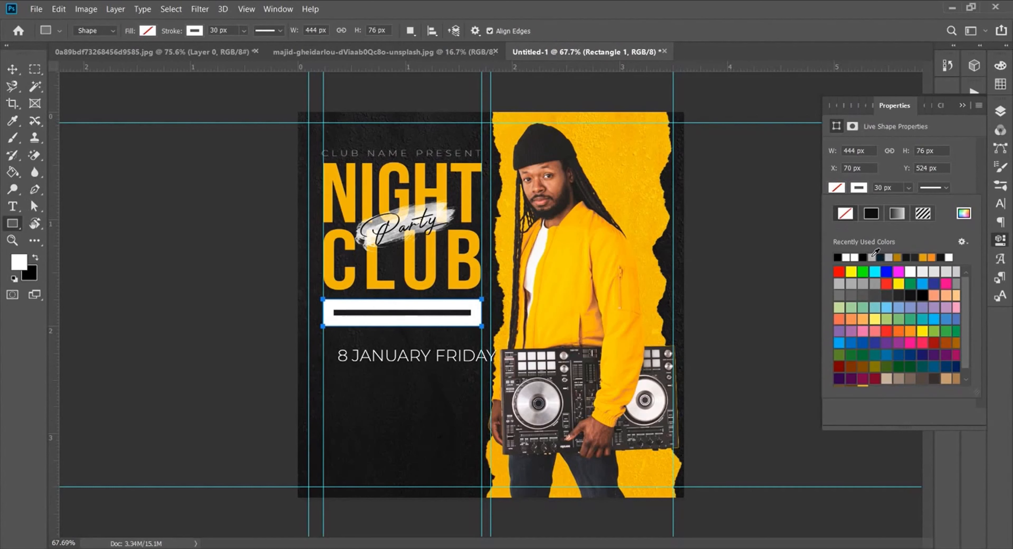
left_click(871, 256)
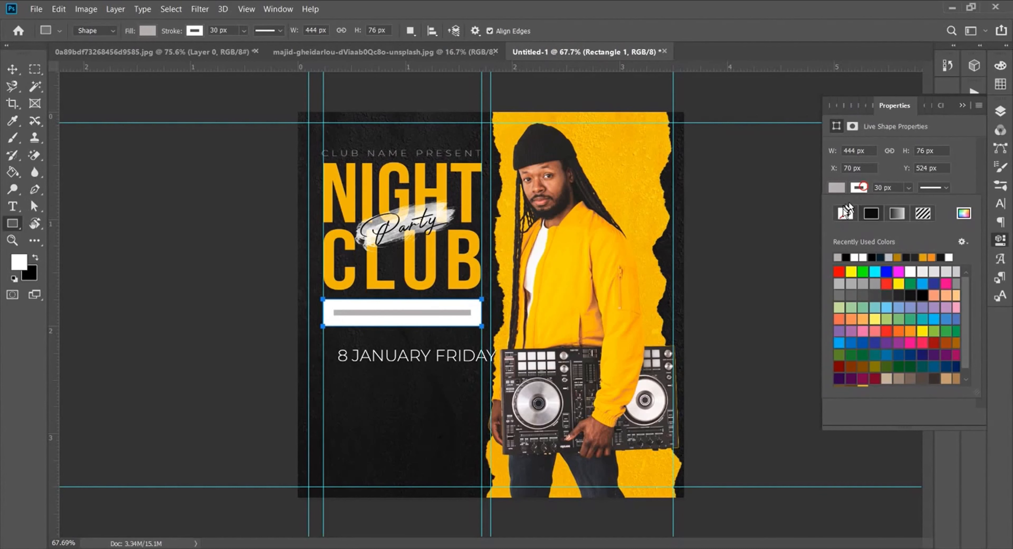
left_click(845, 212)
left_click(836, 187)
left_click(963, 213)
left_click(666, 175)
left_click(976, 144)
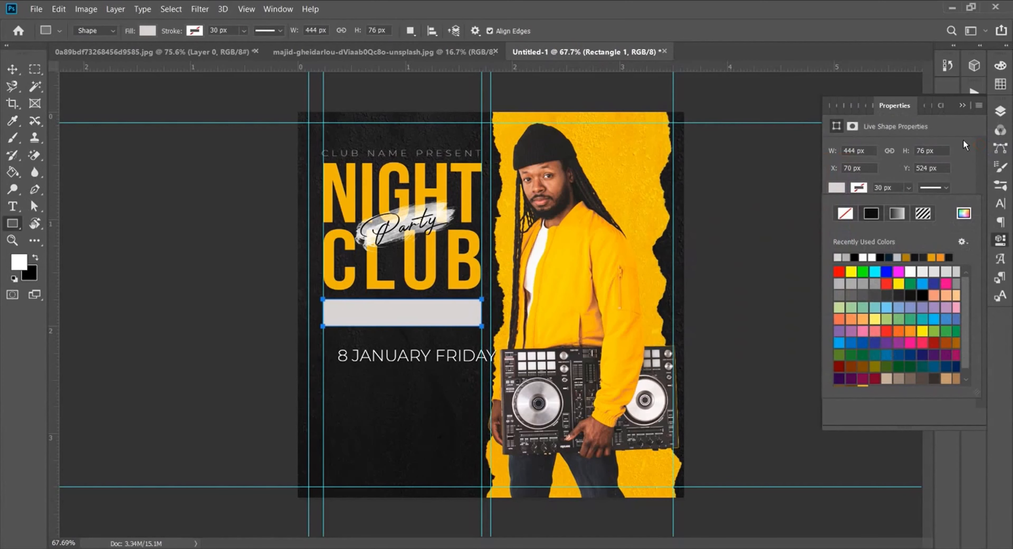
Step: Move the 8 JANUARY FRIDAY date text onto the grey bar
left_click(1000, 112)
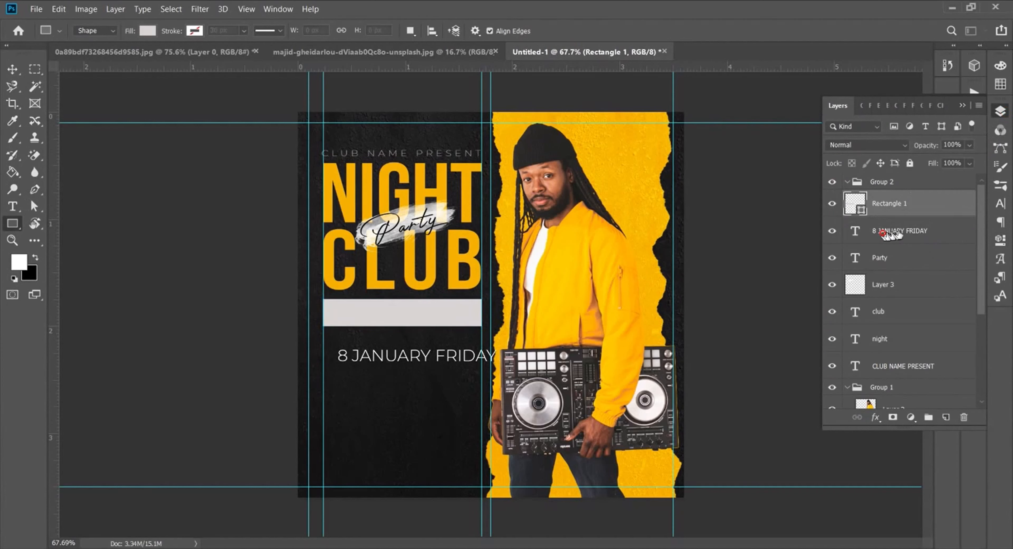
left_click(901, 205)
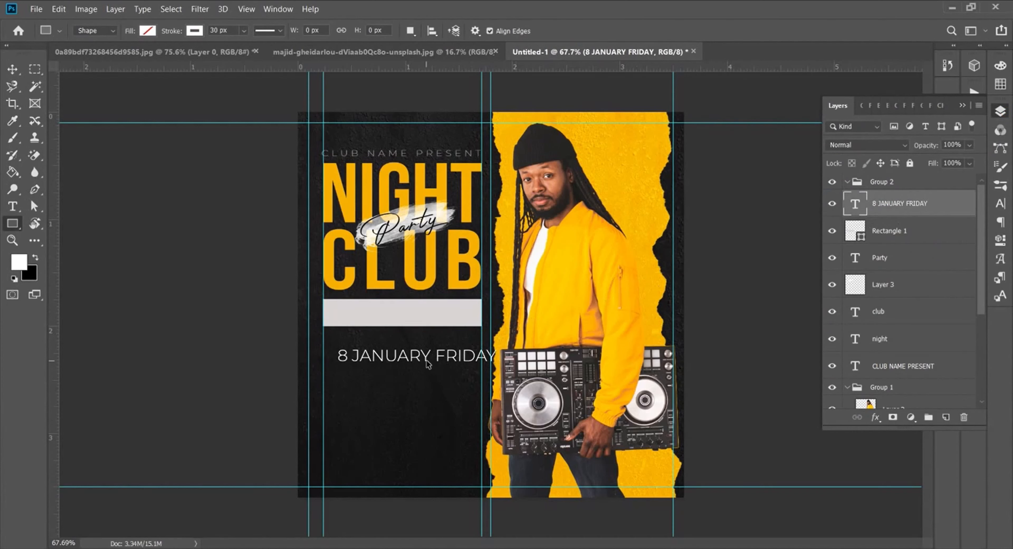
key("v")
left_click_drag(423, 354, 415, 314)
left_click(996, 205)
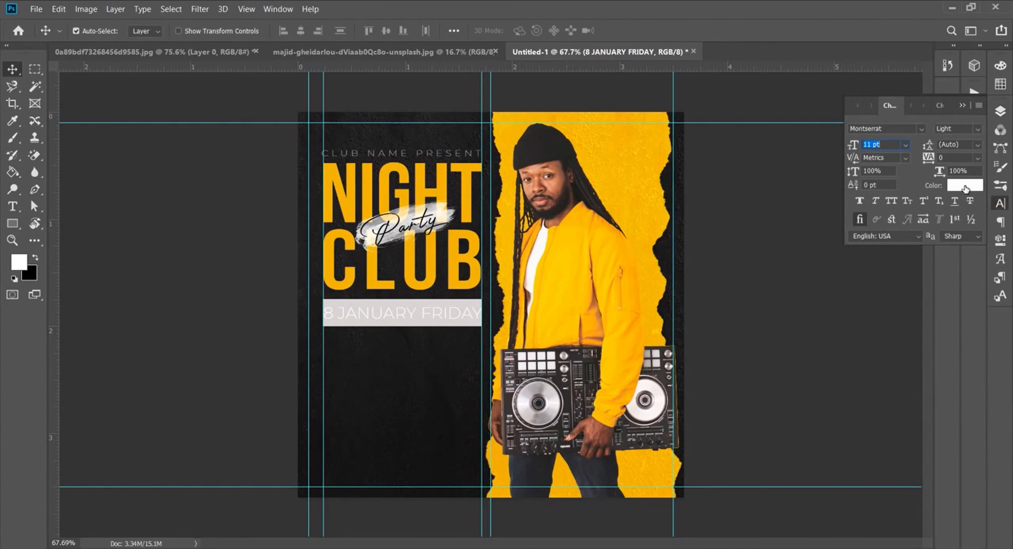
Step: Colour the 8 JANUARY FRIDAY text near-black 161515
left_click(965, 189)
left_click(666, 305)
left_click(668, 304)
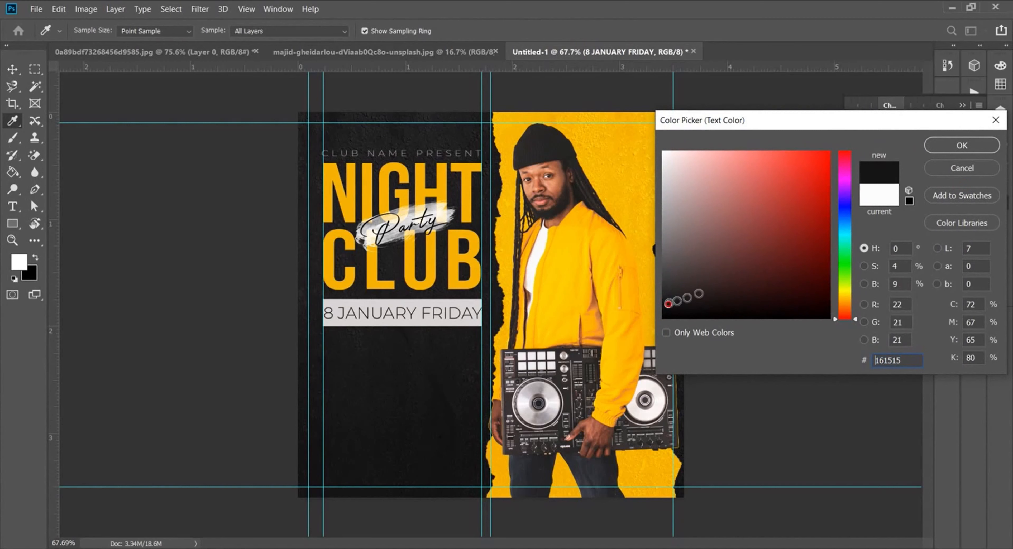
left_click(947, 152)
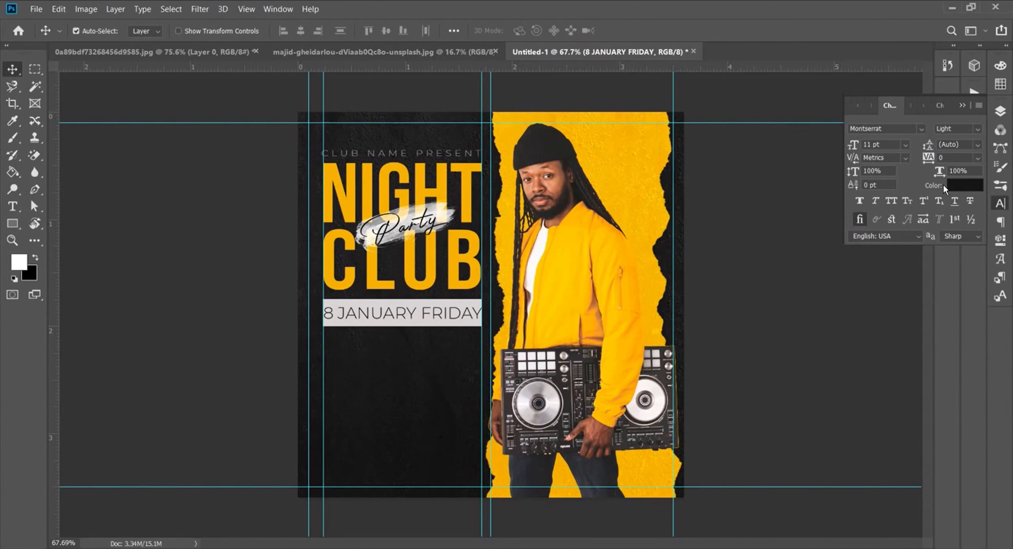
Step: Shorten the Rectangle 1 bar and vertically centre the date text within it
left_click(999, 111)
left_click(886, 232)
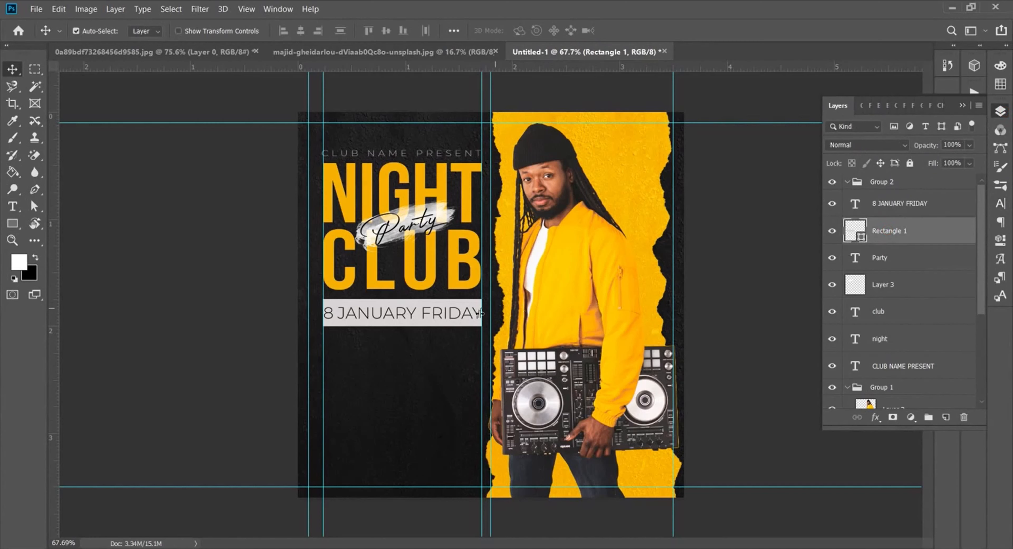
key("ctrl+t")
left_click_drag(402, 300, 425, 318)
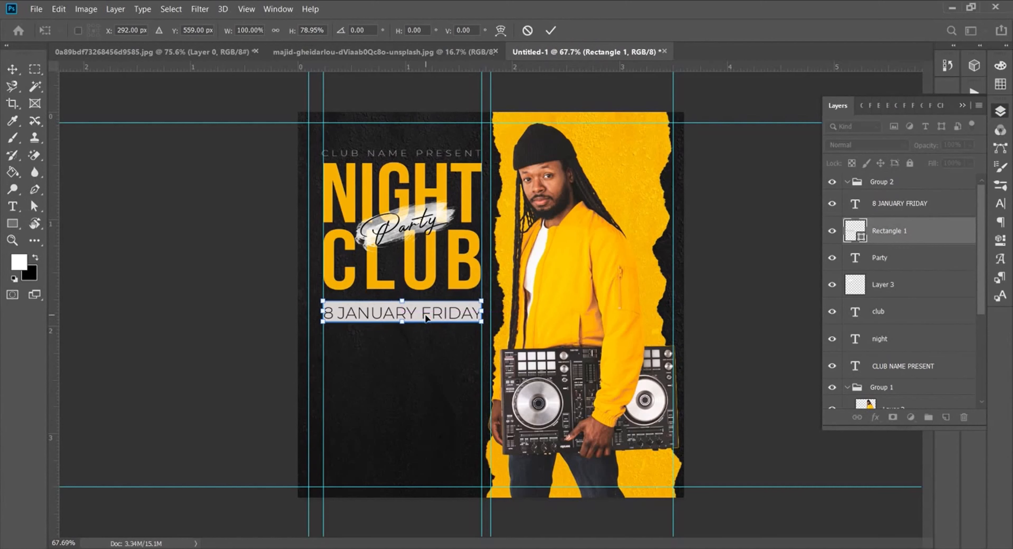
left_click(550, 30)
left_click(936, 203, "shift")
left_click(300, 30)
left_click(387, 31)
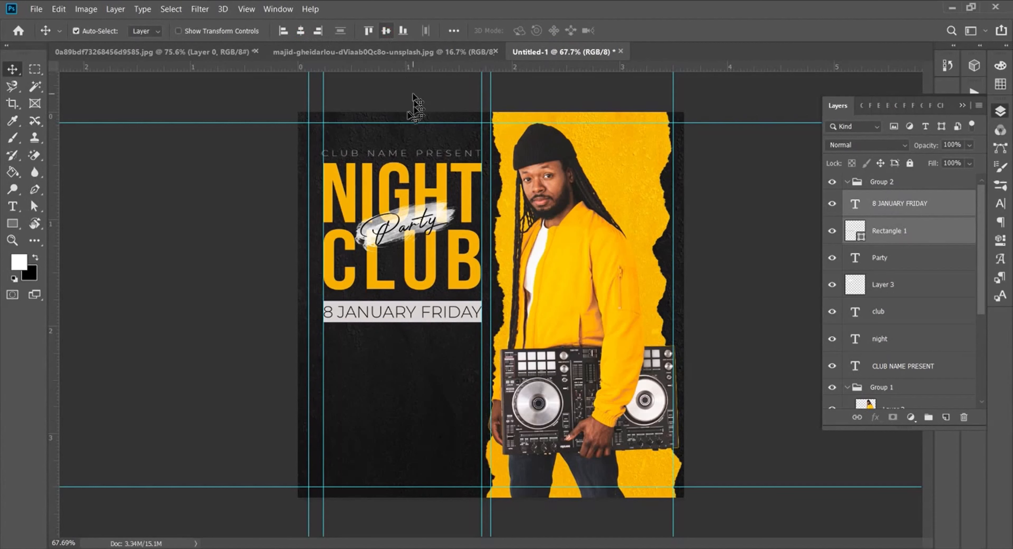
left_click(425, 374)
Step: Add a GUEST ARTIST text line below the date bar, pasted from the notes
key("t")
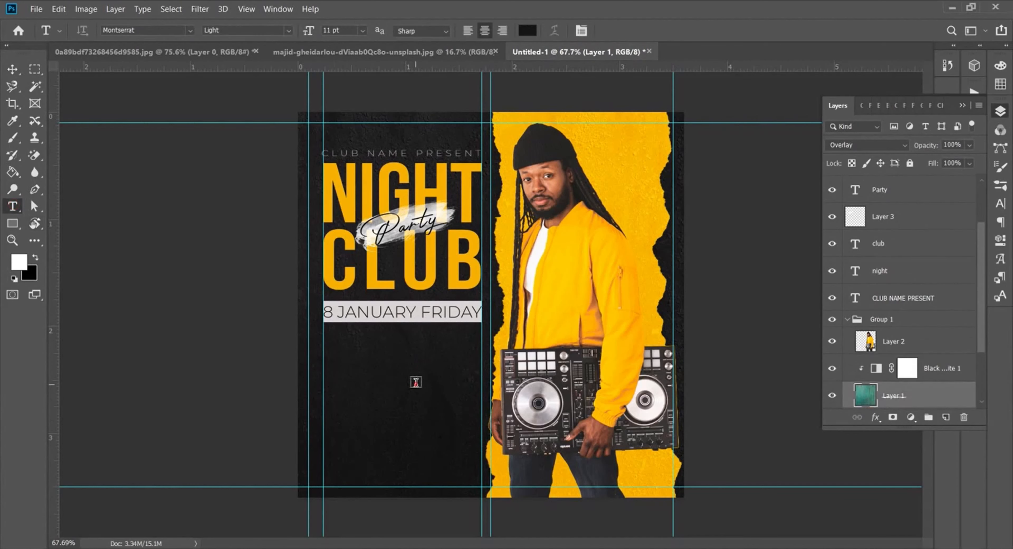
left_click(416, 381)
key("alt+Tab")
left_click_drag(304, 131, 252, 132)
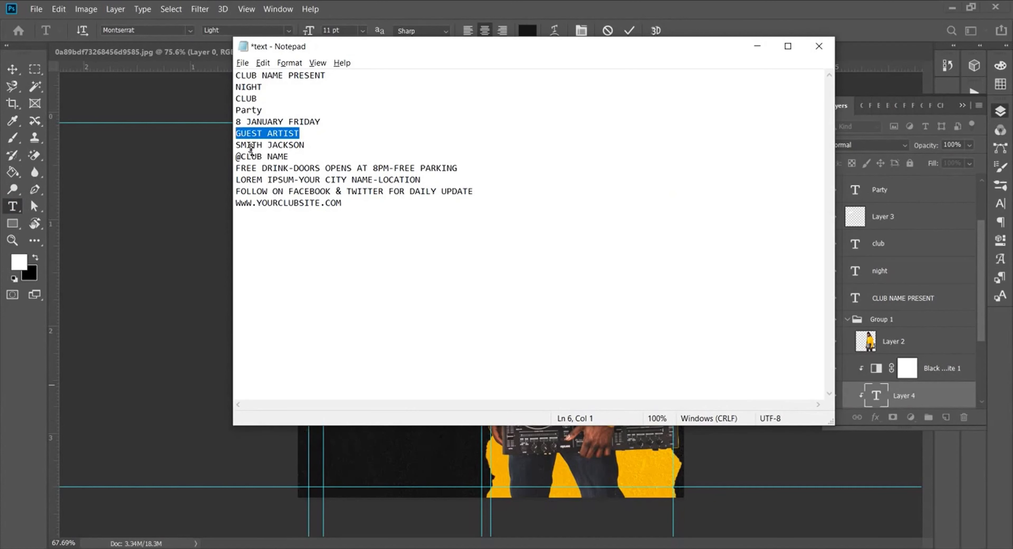
key("ctrl+c")
key("alt+Tab")
key("ctrl+v")
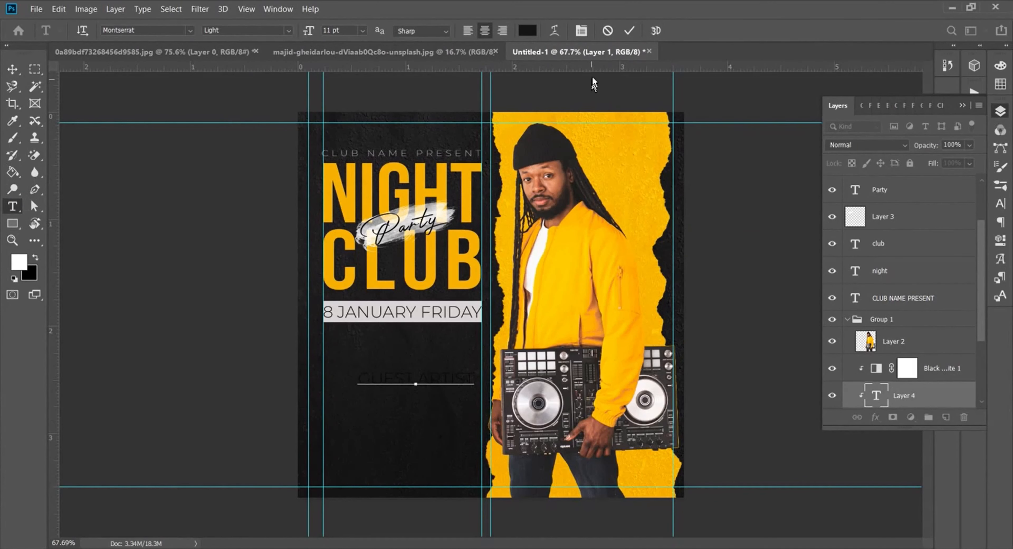
left_click(629, 32)
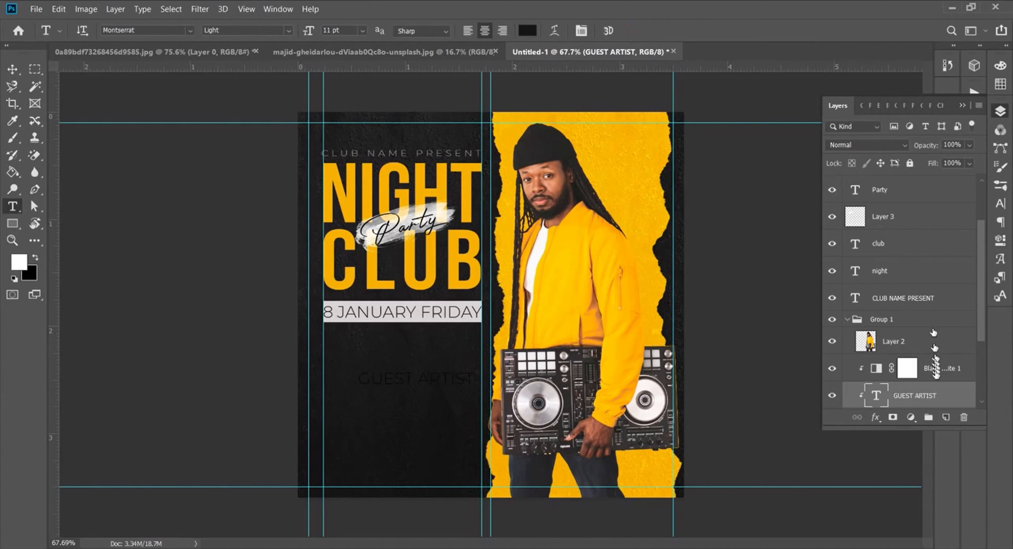
Step: Move the GUEST ARTIST layer to the top of Group 2 and collapse Group 1
left_click_drag(915, 397, 896, 240)
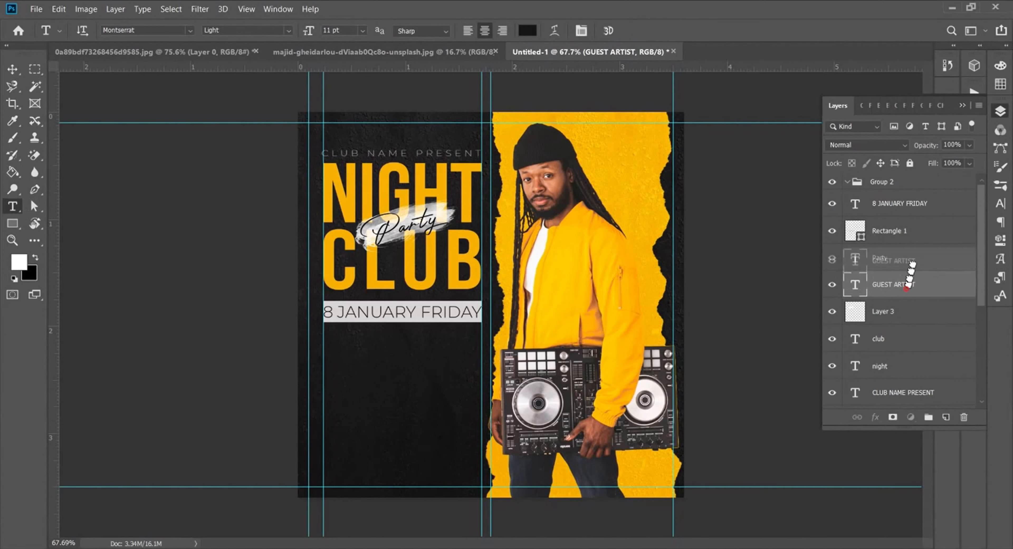
left_click_drag(917, 196, 916, 198)
scroll(907, 229, "down", 2)
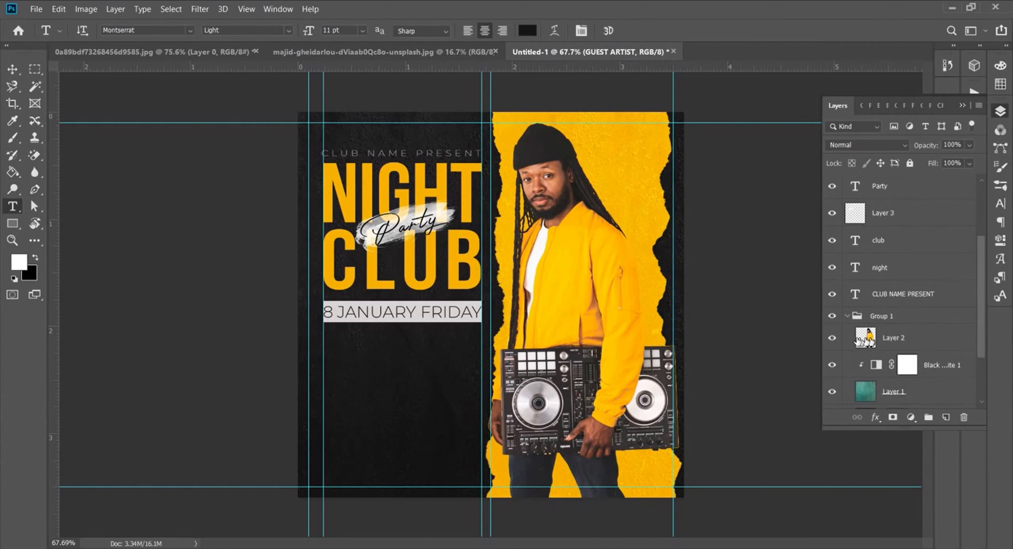
left_click(847, 315)
scroll(928, 245, "up", 2)
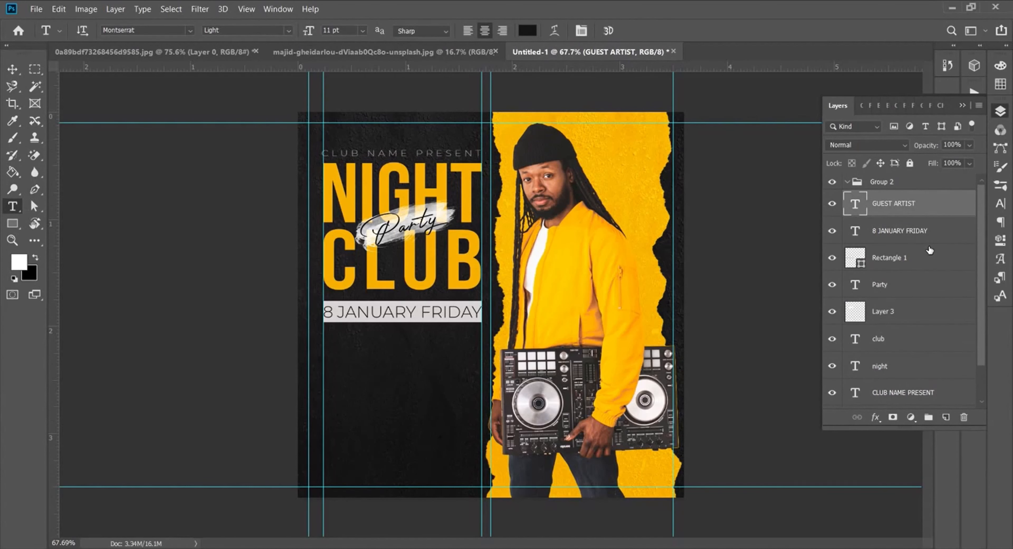
Step: Colour GUEST ARTIST light grey d5d1d1
left_click(999, 206)
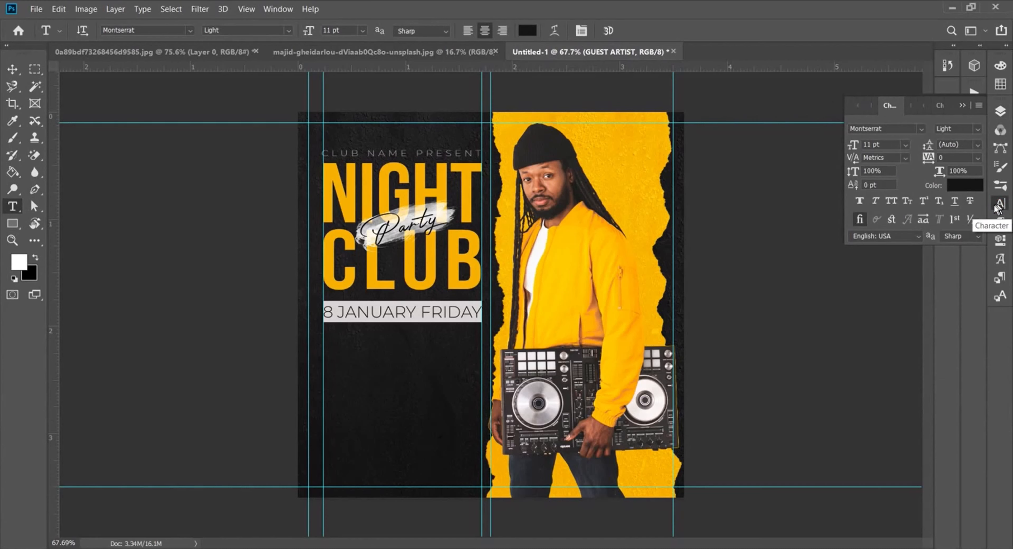
left_click(964, 185)
left_click(703, 179)
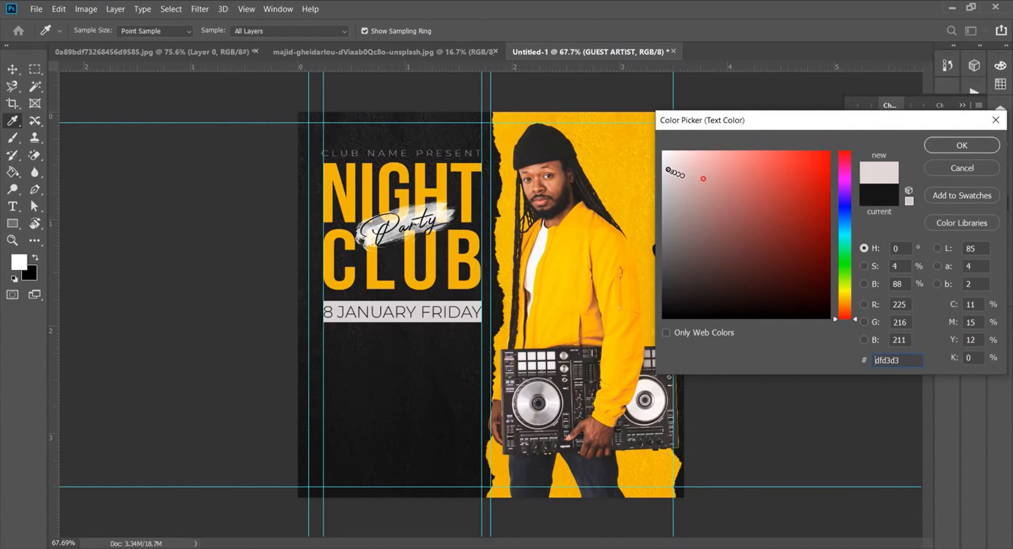
left_click(665, 169)
left_click(667, 179)
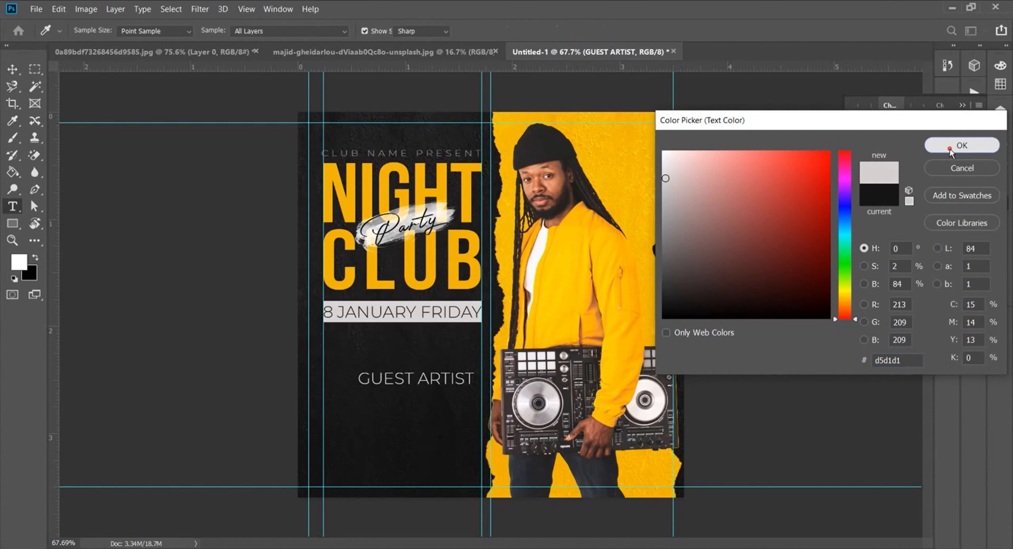
left_click(961, 145)
Step: Shrink GUEST ARTIST to 5 pt and position it just under the date bar
left_click_drag(436, 381, 421, 364)
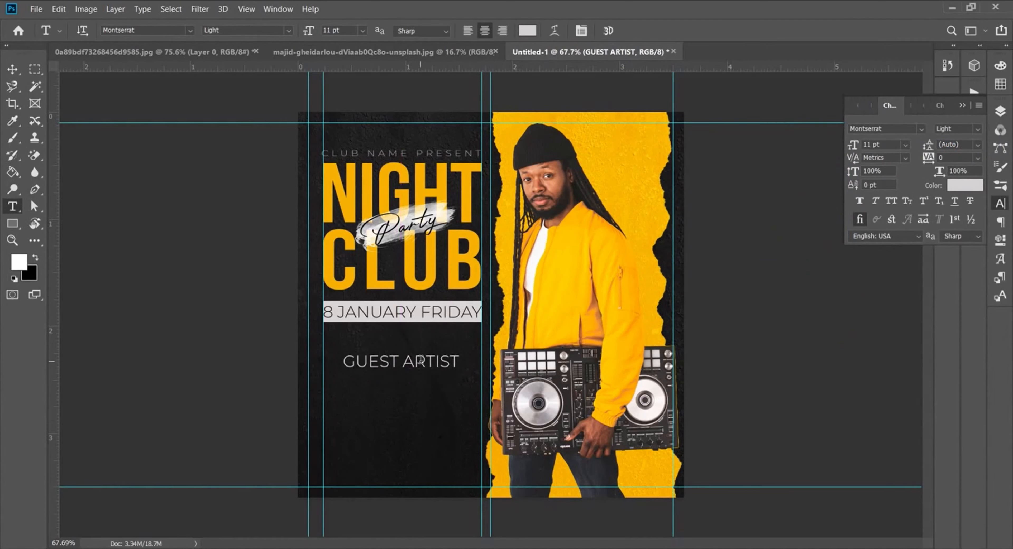
left_click_drag(856, 145, 856, 145)
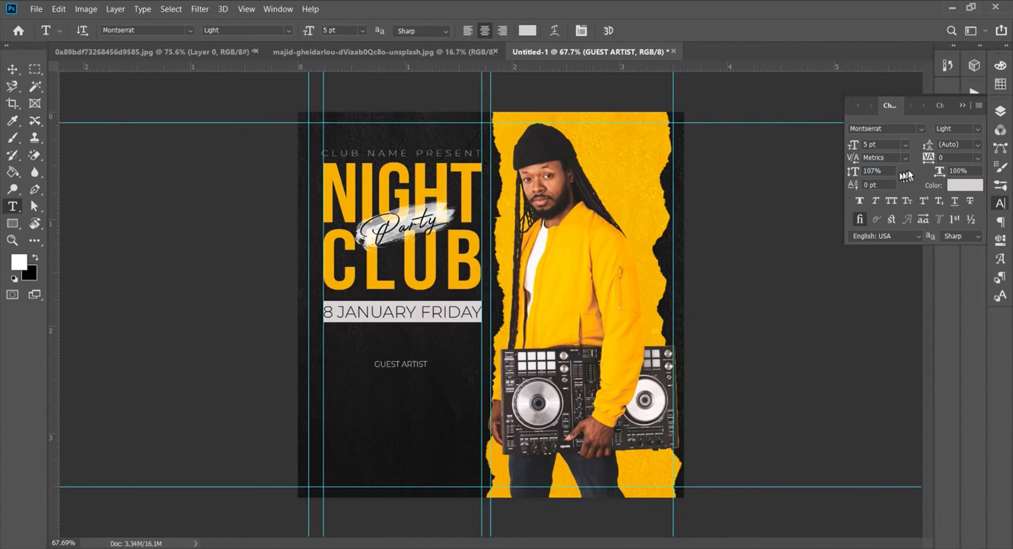
left_click_drag(412, 367, 411, 361)
scroll(398, 377, "up", 6)
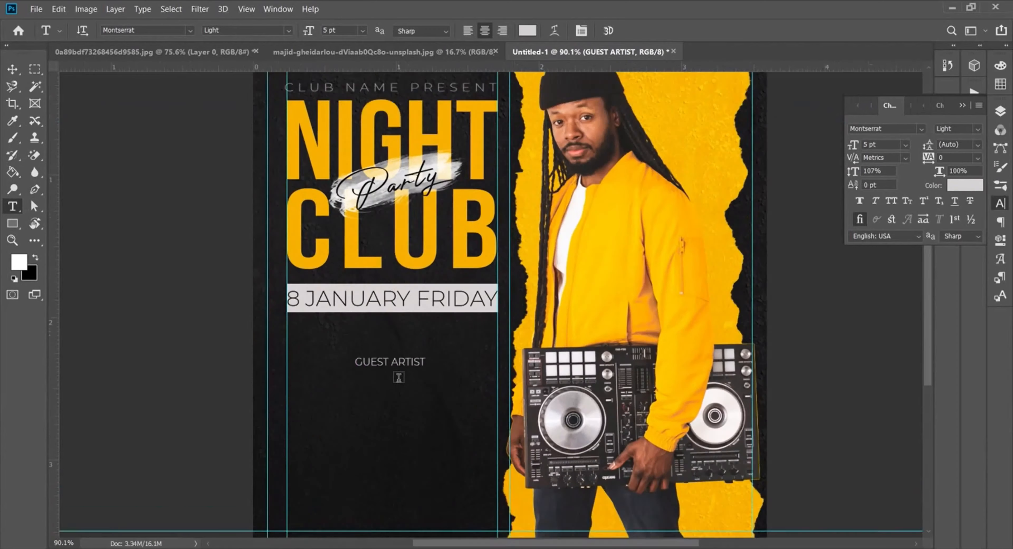
scroll(398, 377, "down", 2)
Step: Add a new layer and set up a 200 px SpoonGraphics Watercolour 6 brush
scroll(399, 377, "down", 1)
left_click(12, 137)
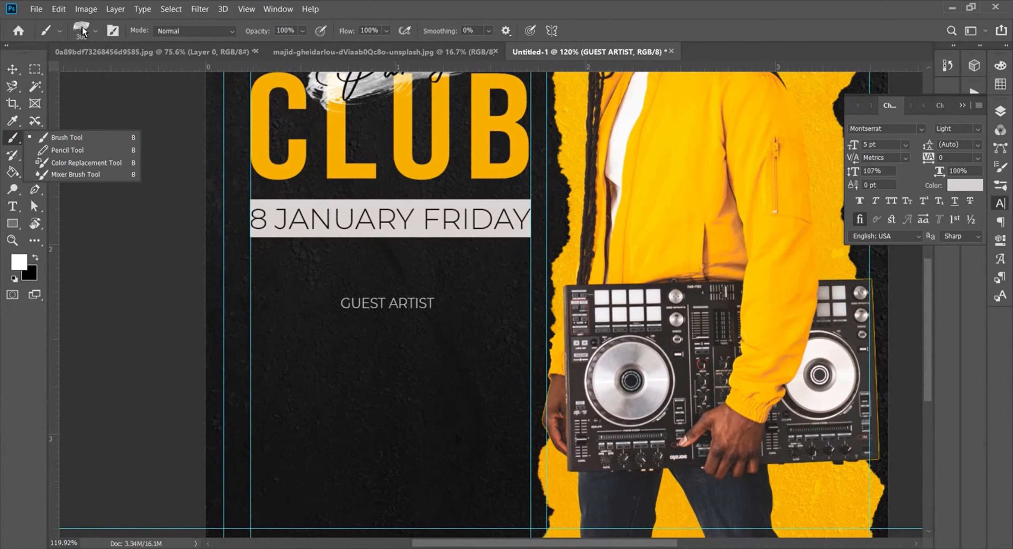
left_click(1000, 111)
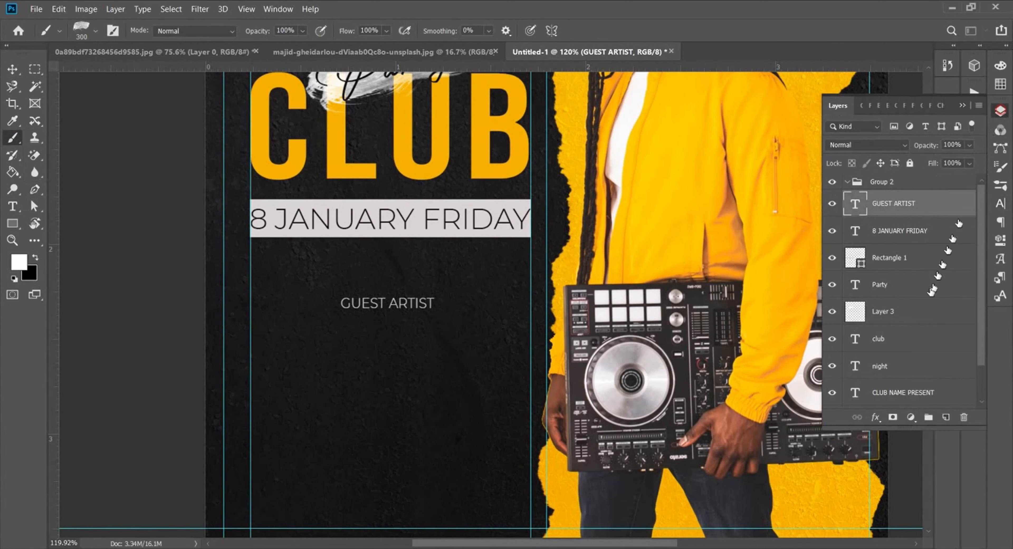
left_click(945, 417)
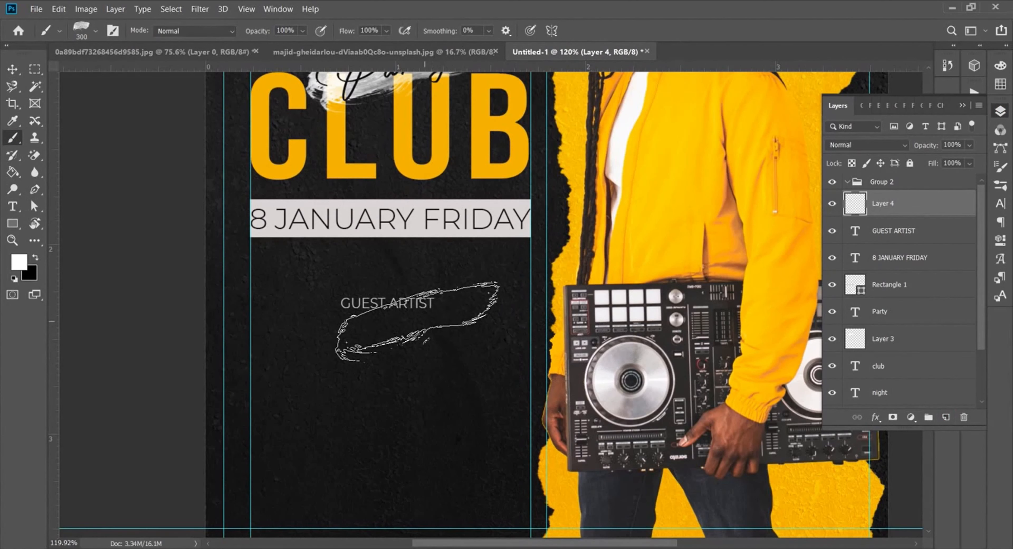
key("bracketleft")
key("bracketleft")
key("bracketleft")
key("bracketleft")
right_click(409, 321)
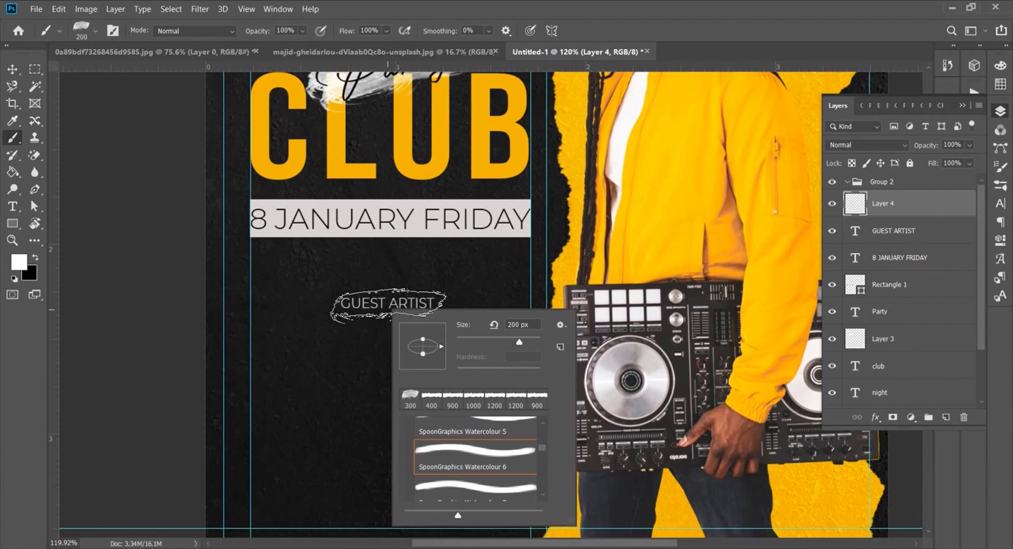
key("Escape")
Step: Move the new layer below GUEST ARTIST and stamp a grey watercolour stroke behind it
key("ctrl+bracketleft")
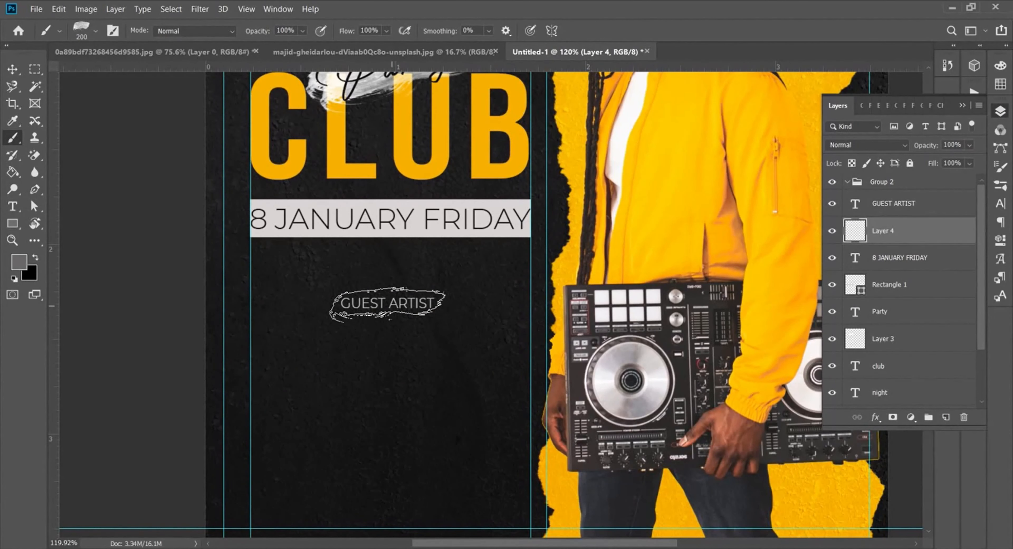
left_click(387, 304)
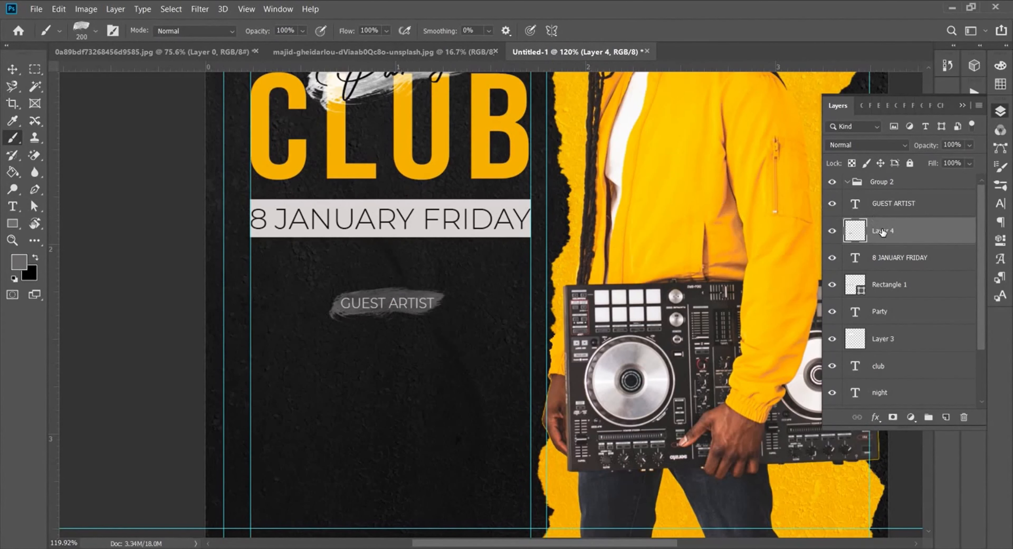
scroll(468, 337, "down", 3)
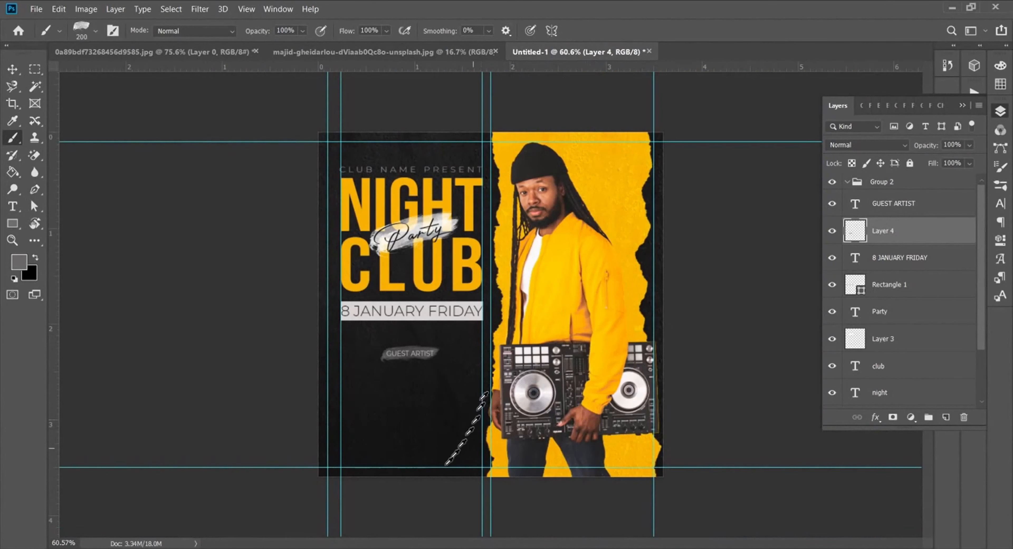
scroll(430, 468, "up", 1)
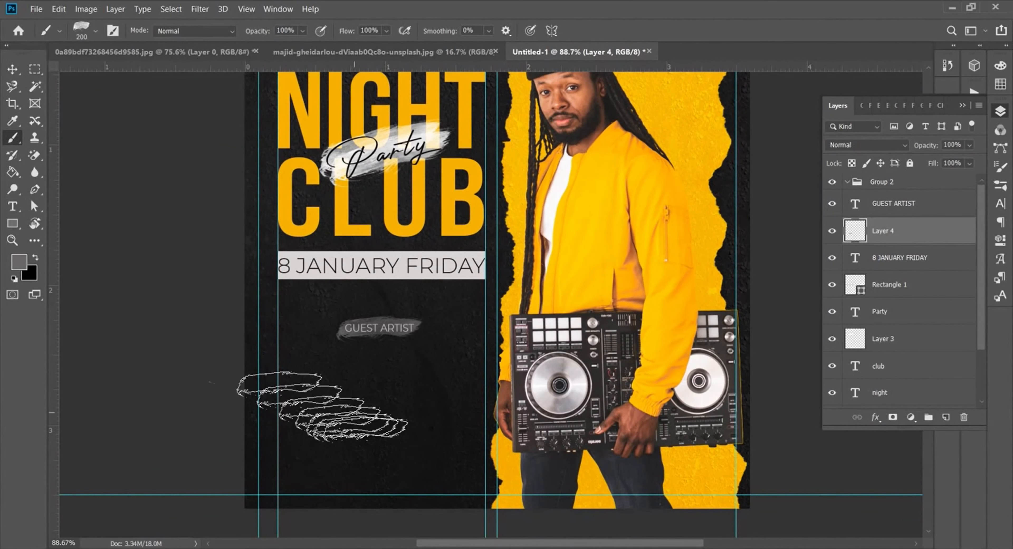
left_click(12, 206)
left_click(435, 401)
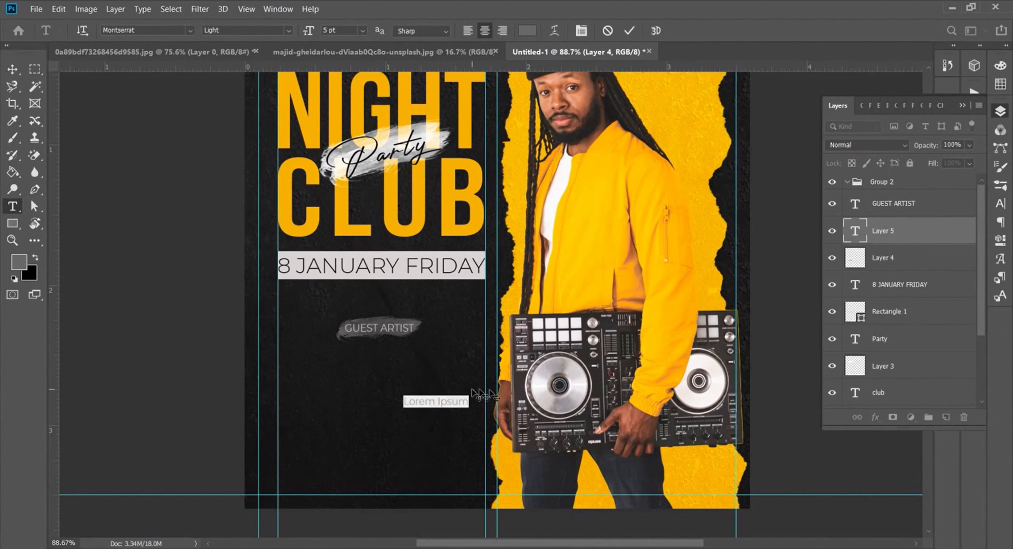
key("alt+Tab")
left_click_drag(305, 145, 235, 145)
double_click(250, 145)
key("ctrl+c")
key("alt+Tab")
key("ctrl+v")
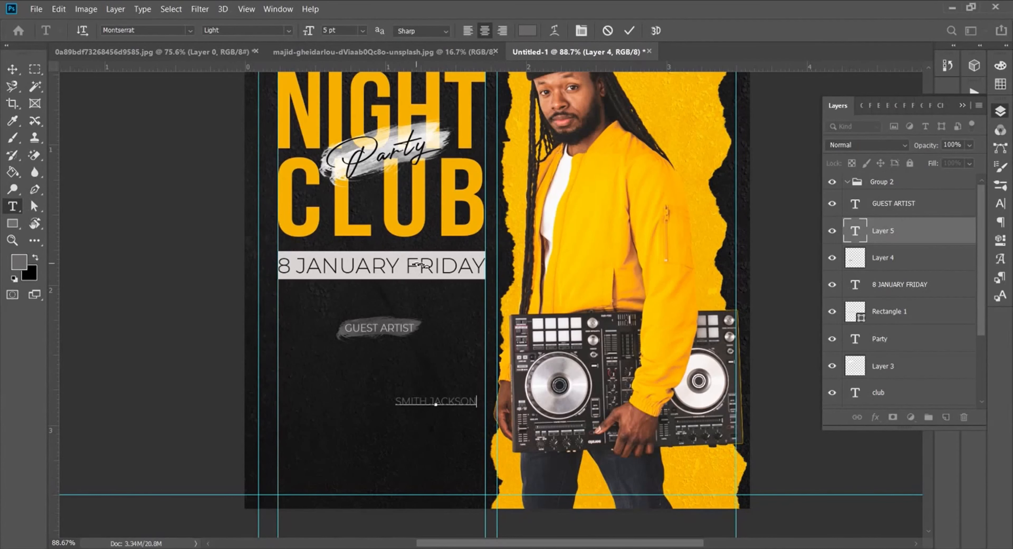
left_click(629, 31)
Step: Centre SMITH JACKSON under GUEST ARTIST and set it in Bebas Neue at 14 pt
left_click_drag(437, 405, 381, 364)
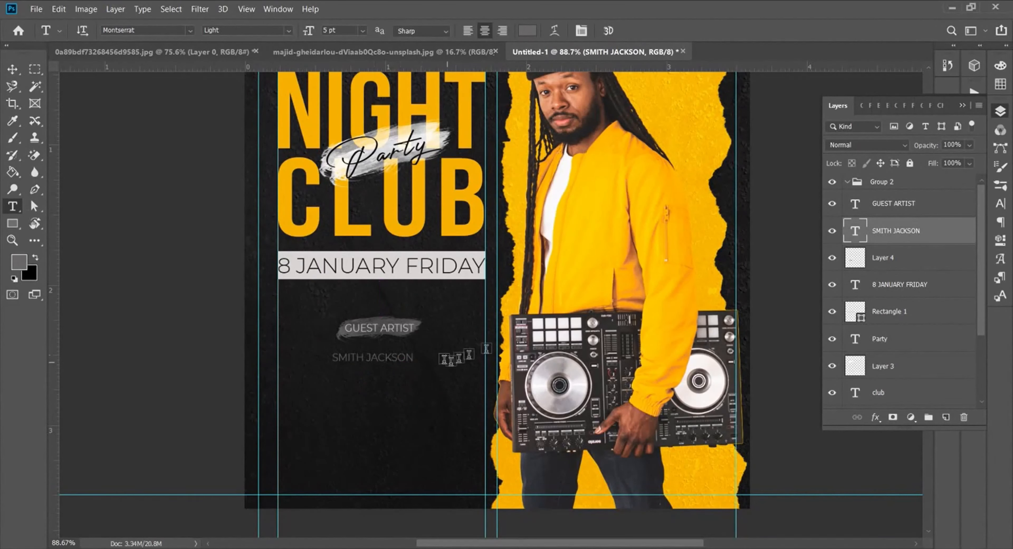
left_click_drag(927, 233, 923, 206)
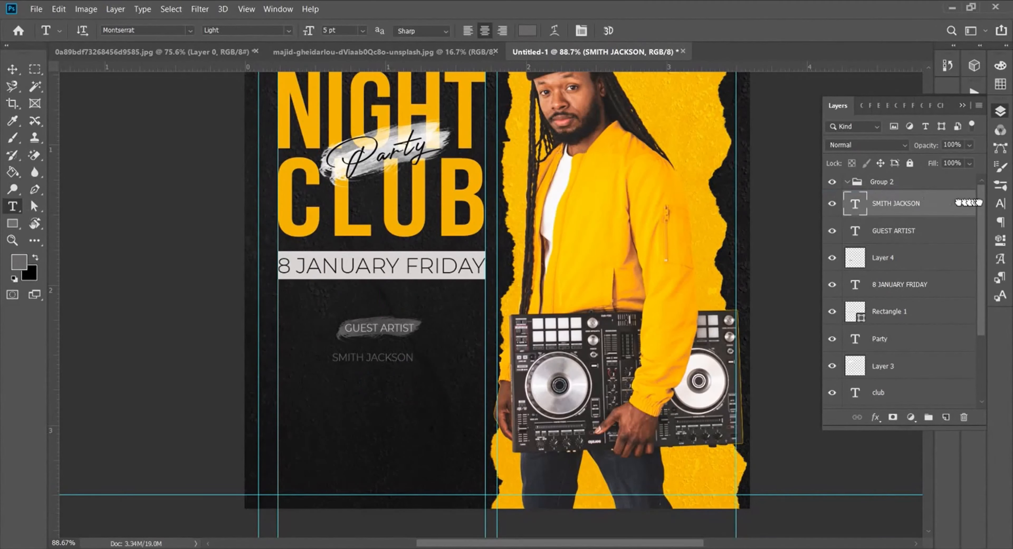
left_click(1000, 203)
left_click_drag(854, 146, 853, 145)
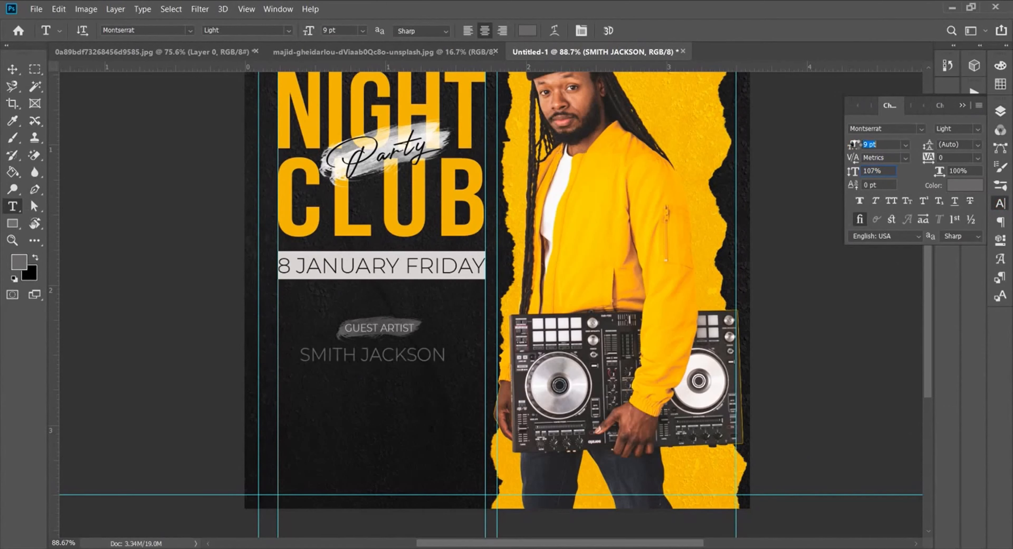
left_click(921, 129)
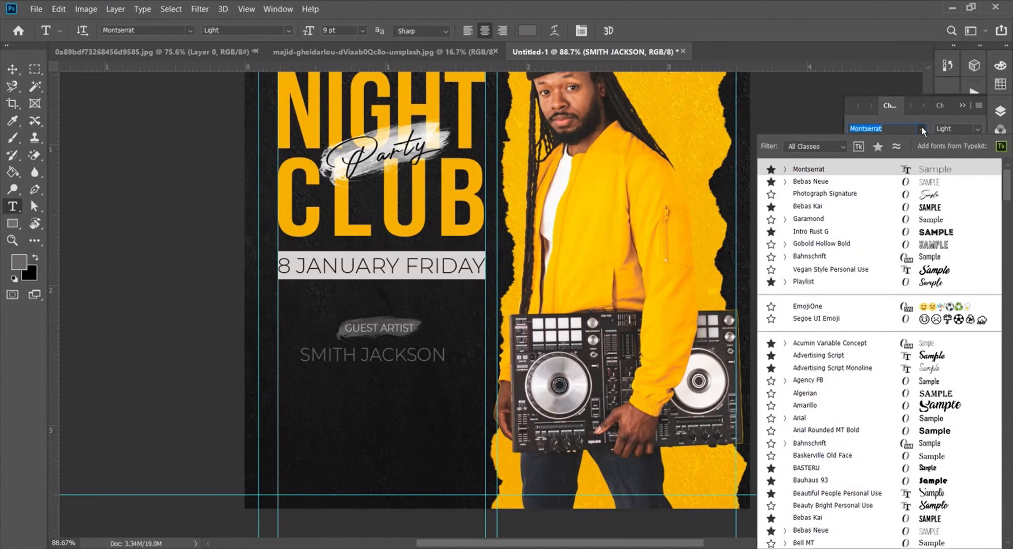
left_click(848, 182)
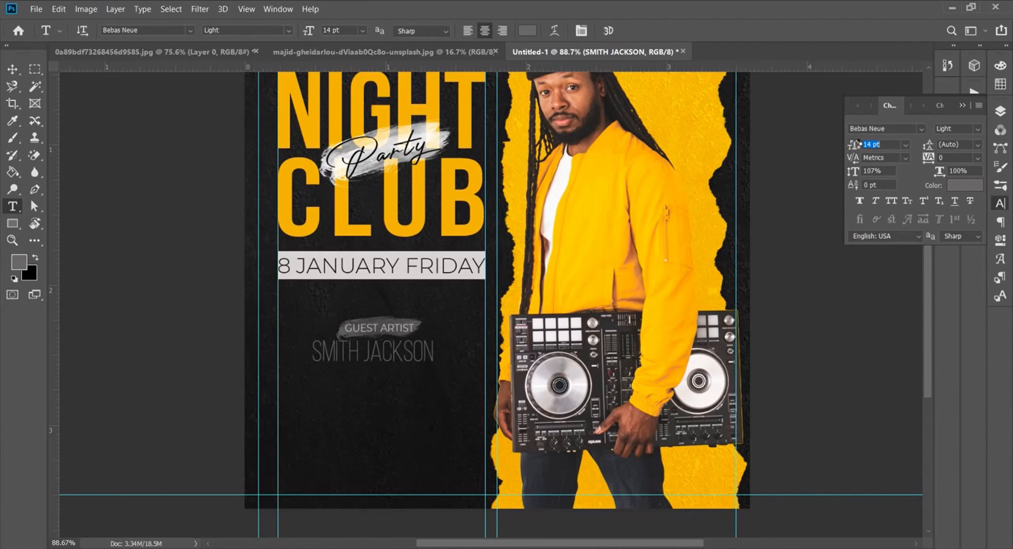
left_click_drag(369, 352, 376, 361)
Step: Make JACKSON Bold and SMITH the Book weight
left_click(978, 130)
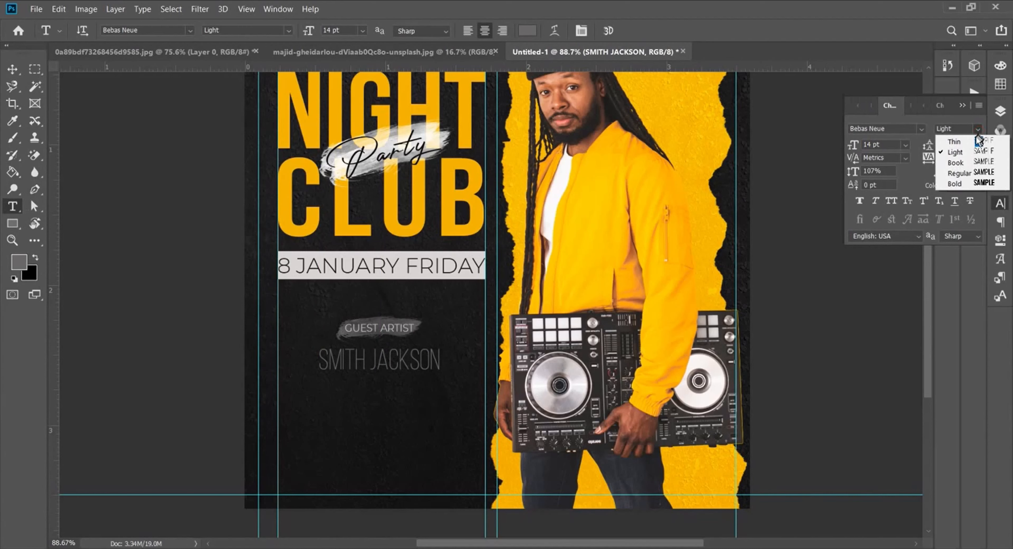
left_click_drag(374, 360, 432, 359)
left_click_drag(369, 360, 443, 361)
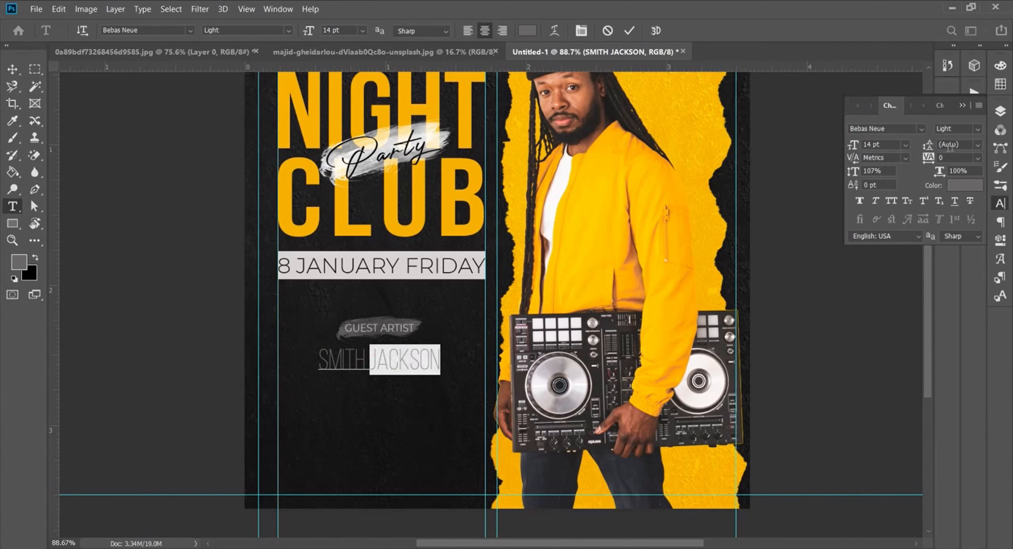
left_click(979, 129)
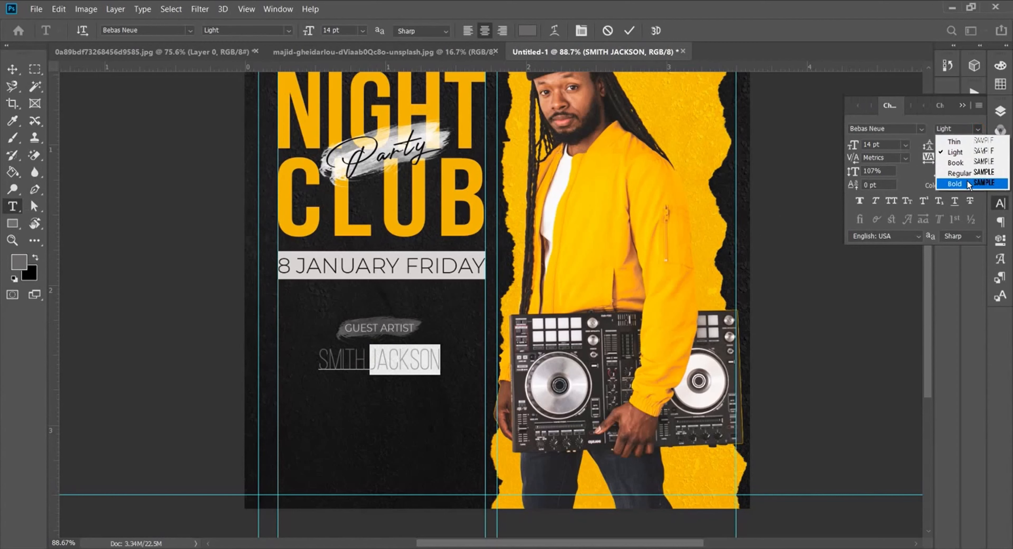
left_click(944, 187)
left_click_drag(365, 360, 321, 359)
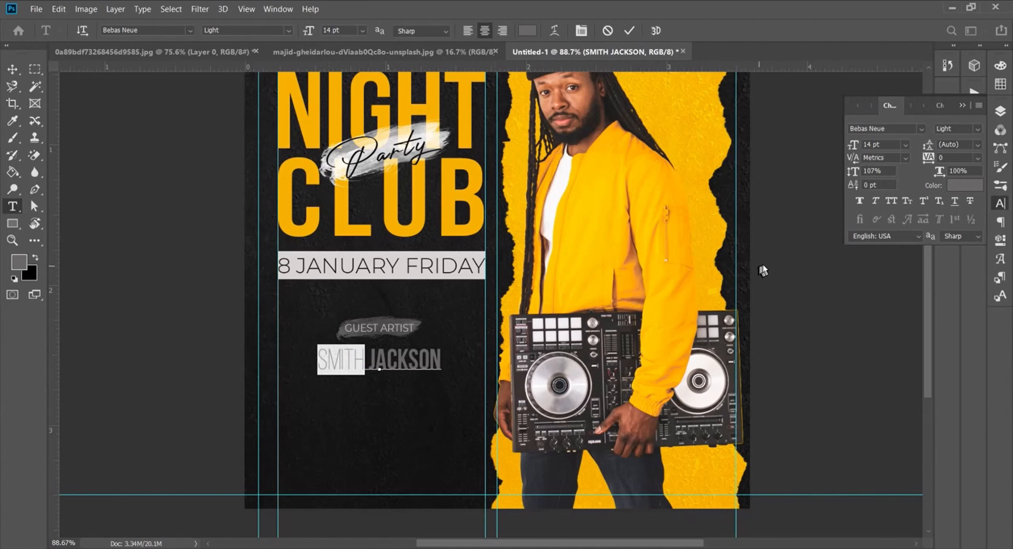
left_click(978, 129)
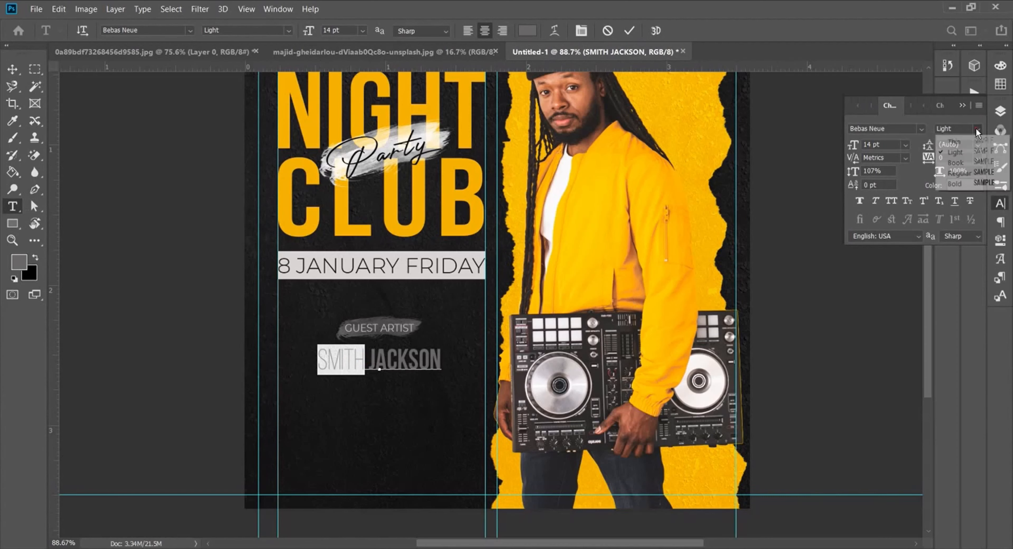
left_click(969, 165)
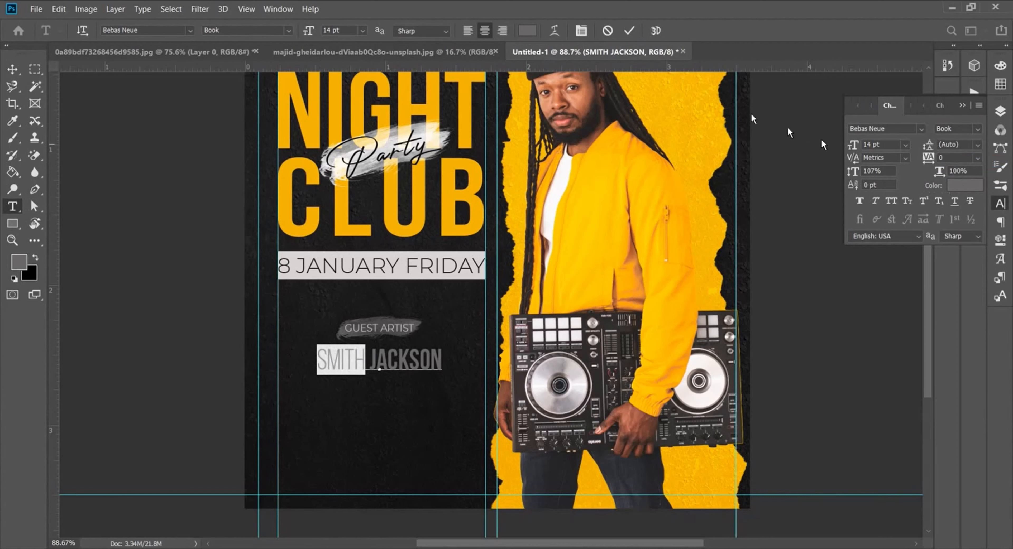
key("ctrl+Return")
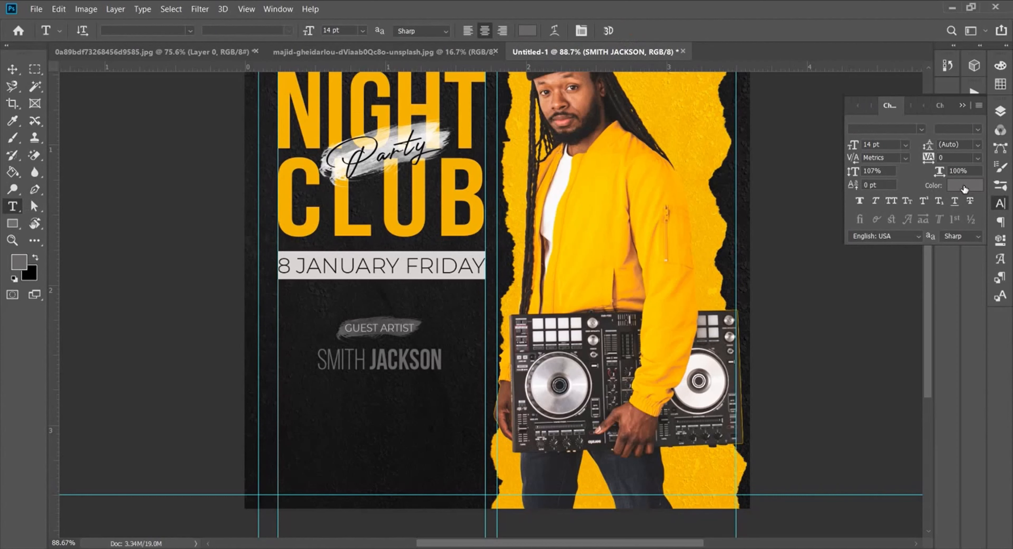
Step: Colour SMITH white
left_click_drag(366, 360, 317, 360)
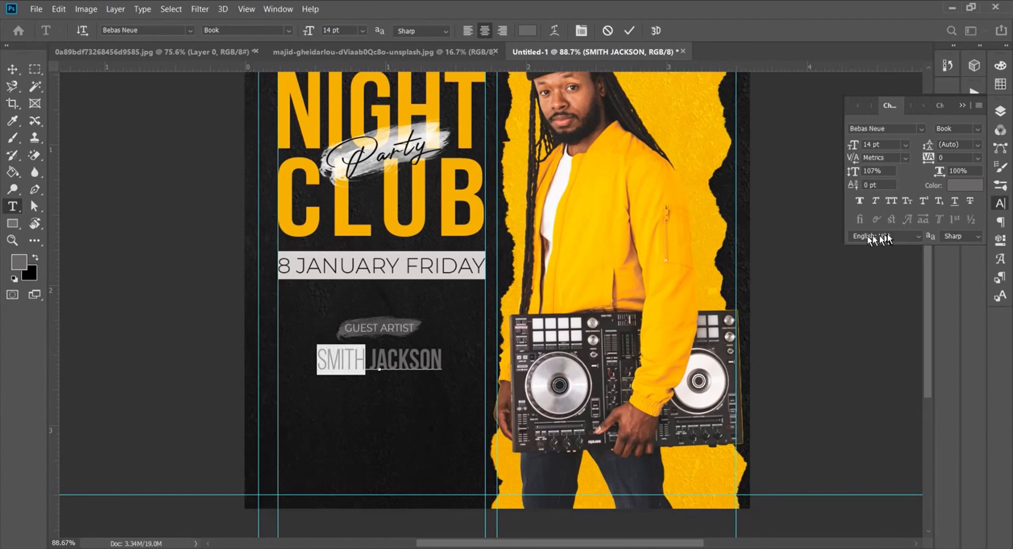
left_click(966, 185)
left_click(663, 156)
left_click_drag(663, 157, 665, 160)
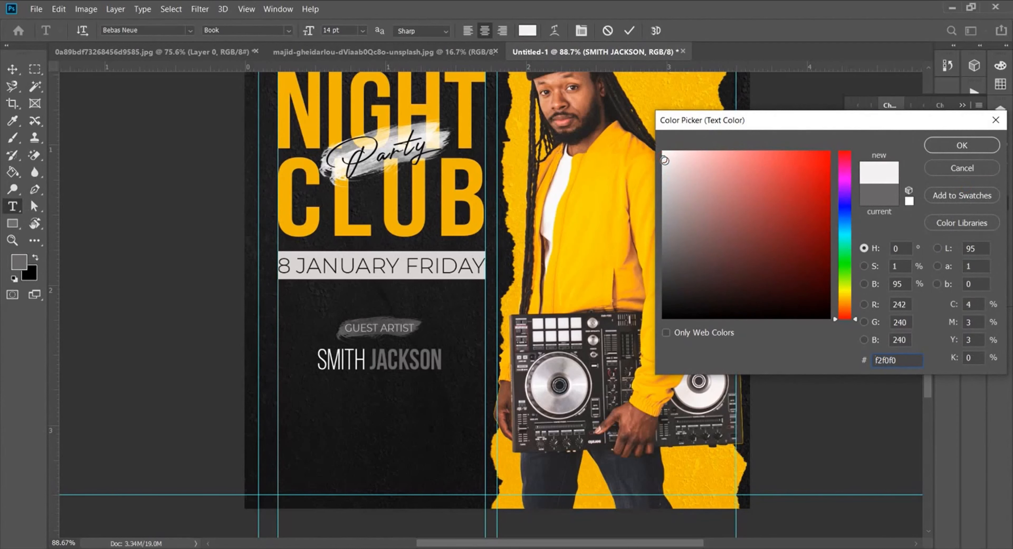
left_click(961, 146)
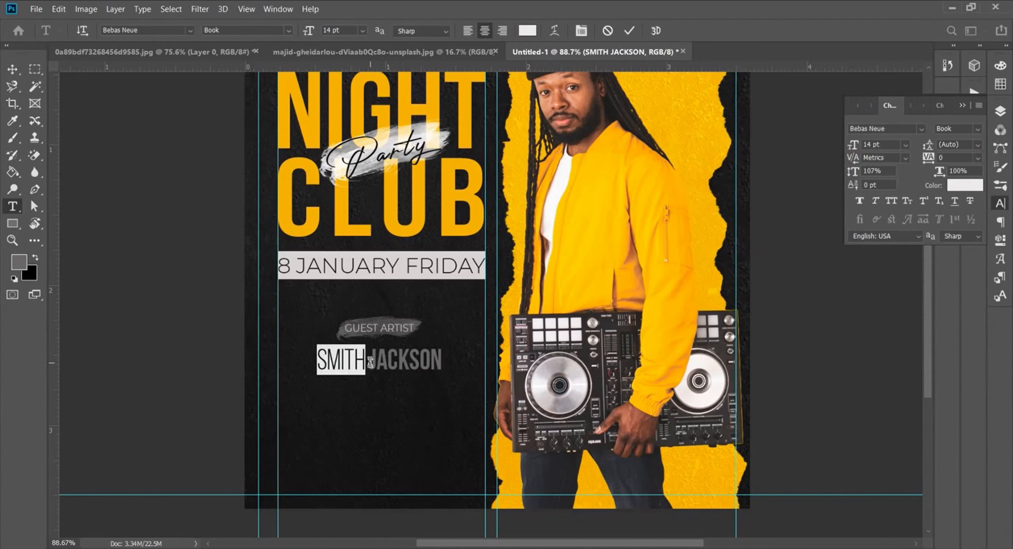
Step: Colour JACKSON yellow #f0b505 with tracking 80 and nudge the name into place
key("shift+End")
left_click(961, 186)
left_click(470, 181)
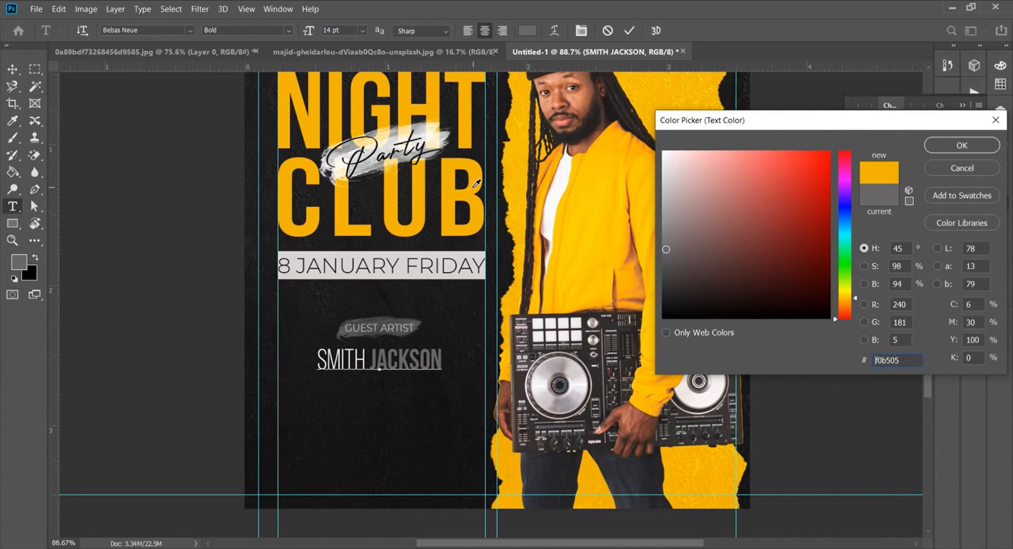
left_click(946, 146)
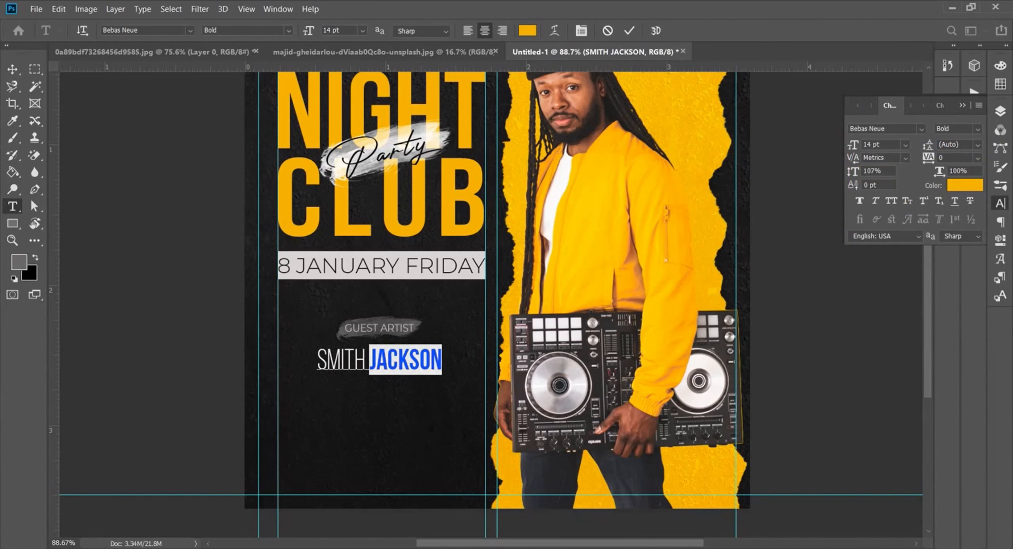
left_click_drag(929, 159, 931, 161)
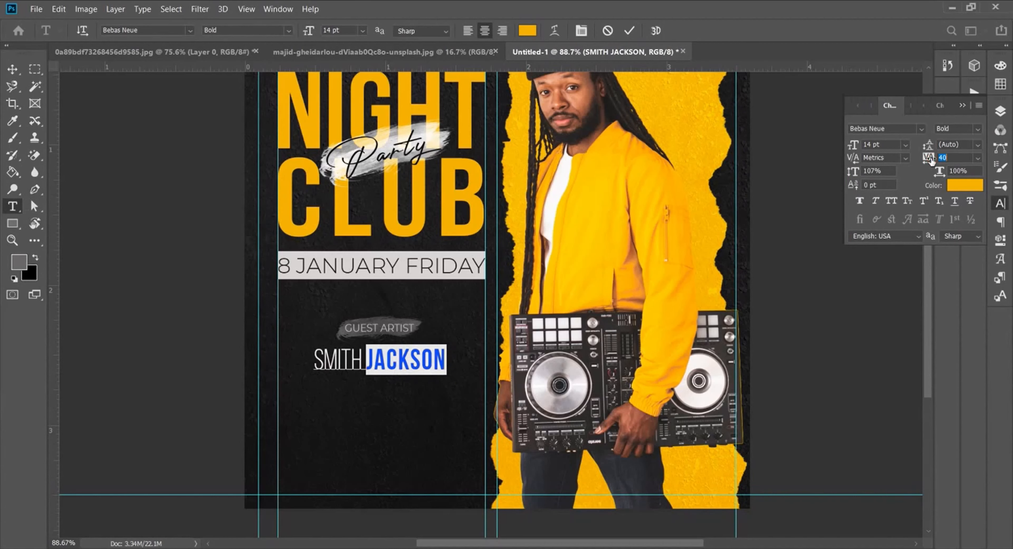
left_click(629, 31)
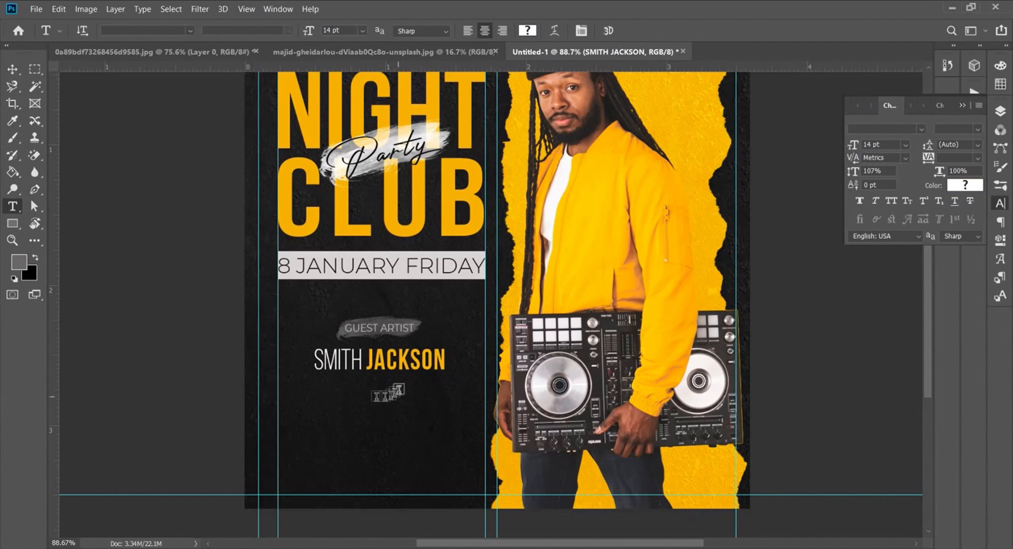
key("ctrl+0")
left_click_drag(403, 395, 403, 397)
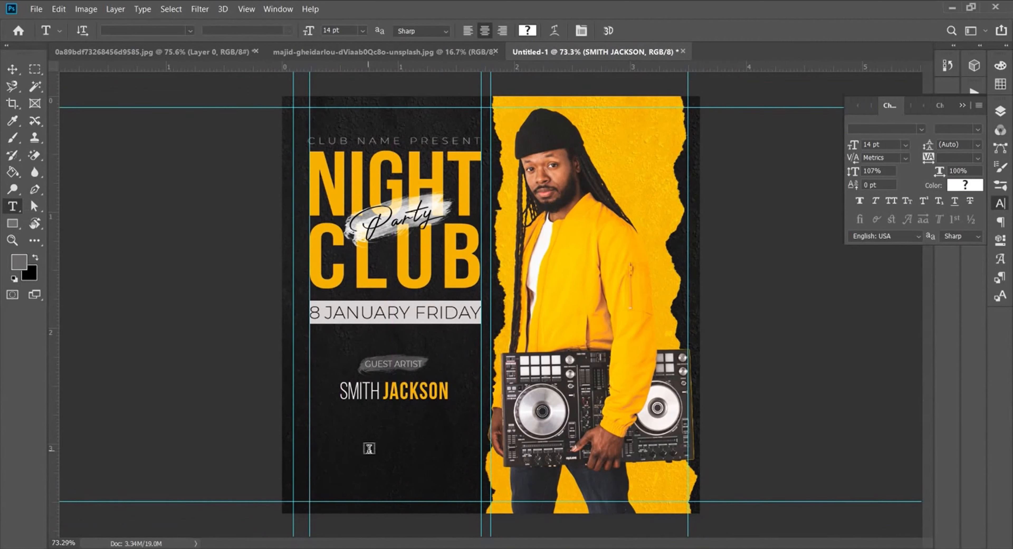
left_click(368, 449)
key("alt+Tab")
left_click_drag(291, 160, 247, 159)
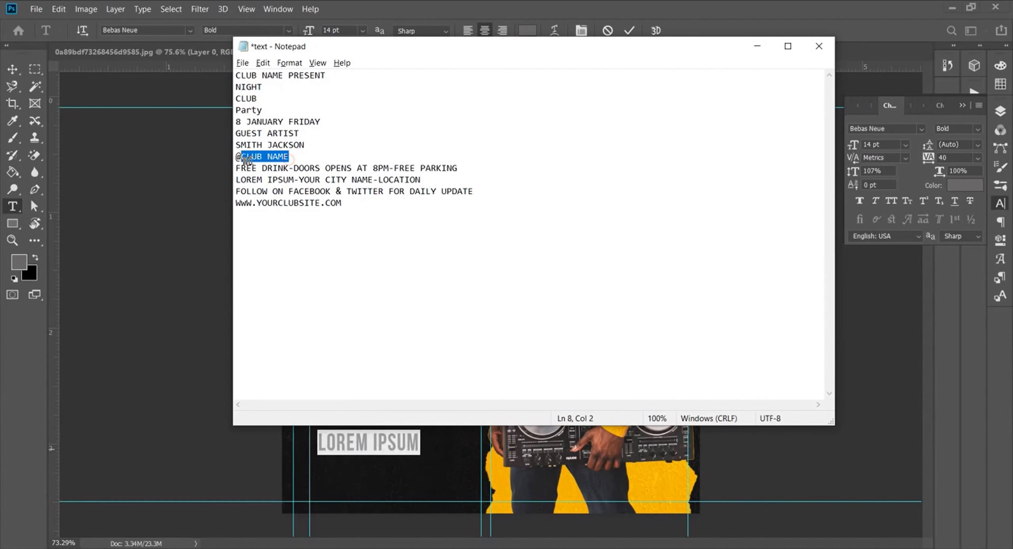
key("alt+Tab")
type("@CLUB NAME")
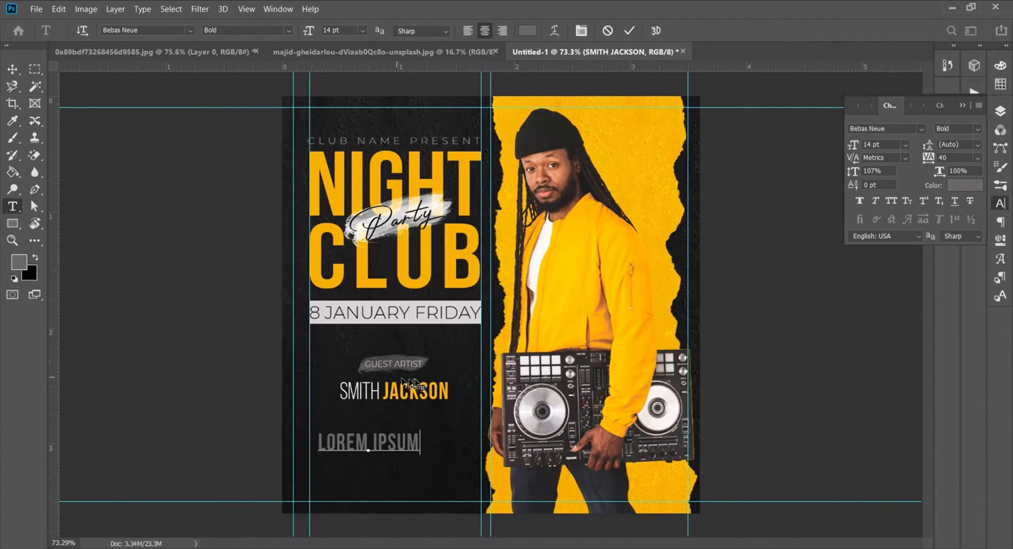
left_click(629, 31)
left_click(965, 185)
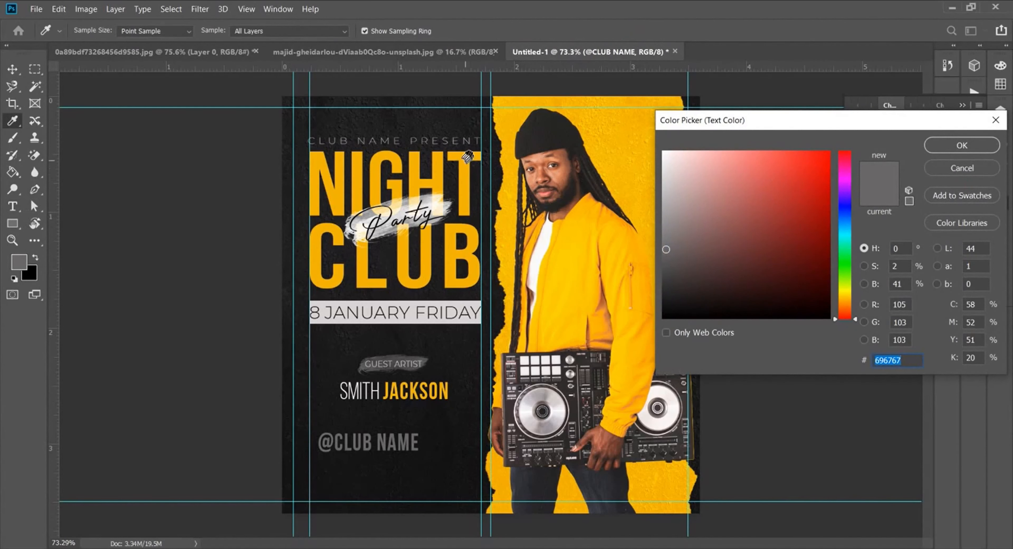
left_click(464, 164)
left_click(945, 146)
left_click_drag(854, 146, 852, 146)
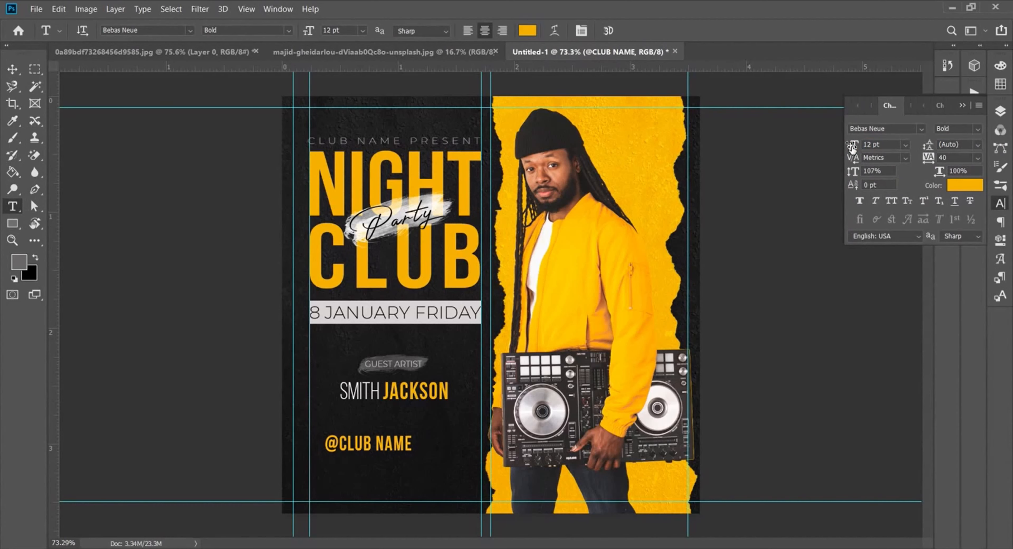
left_click_drag(365, 447, 390, 440)
scroll(411, 499, "up", 6)
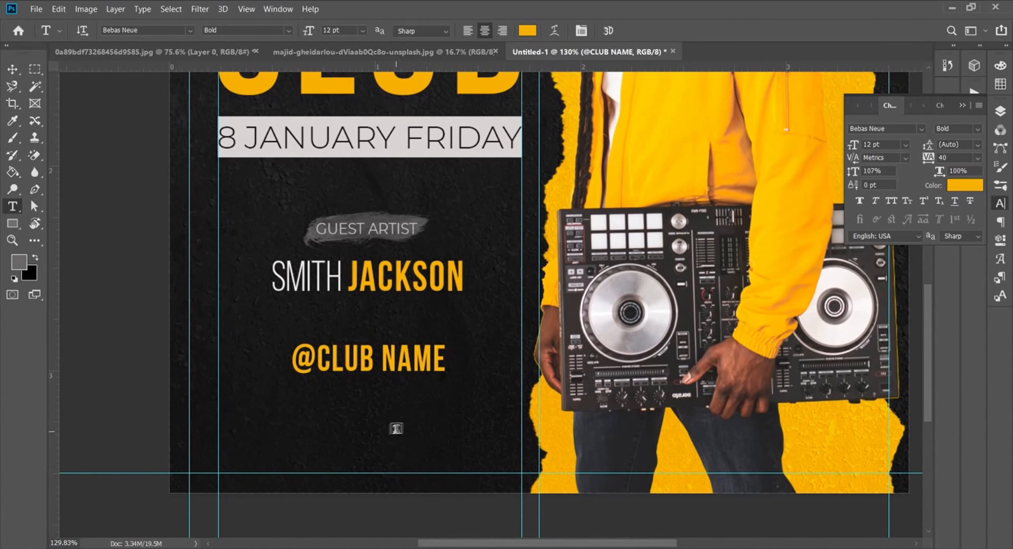
left_click(398, 429)
key("alt+Tab")
left_click_drag(469, 168, 238, 168)
key("ctrl+c")
key("alt+Tab")
key("ctrl+v")
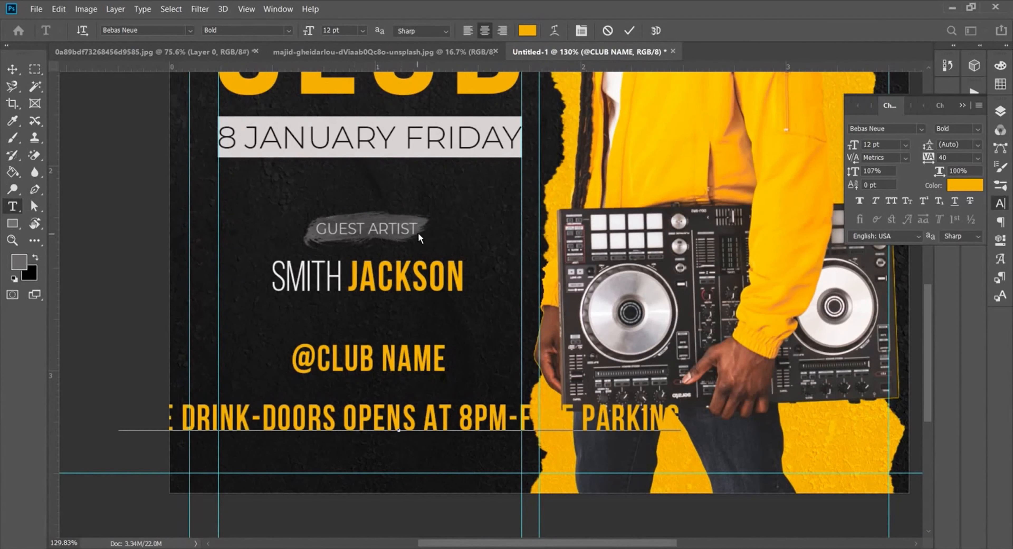
left_click(629, 31)
Step: Set the info line to Montserrat Light, tracking 0, 4 pt, and nudge it slightly right
left_click(920, 128)
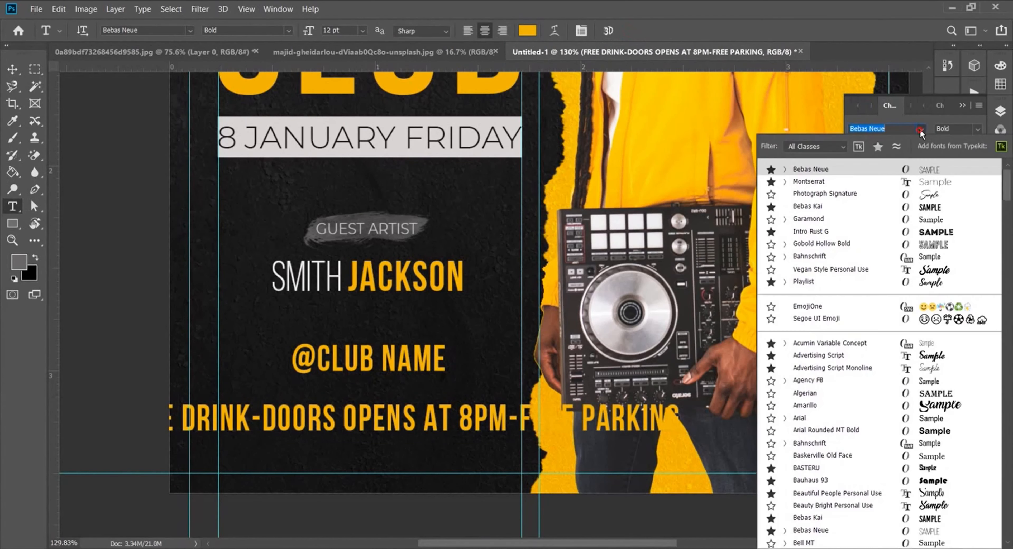
left_click(838, 181)
left_click(978, 128)
left_click(951, 181)
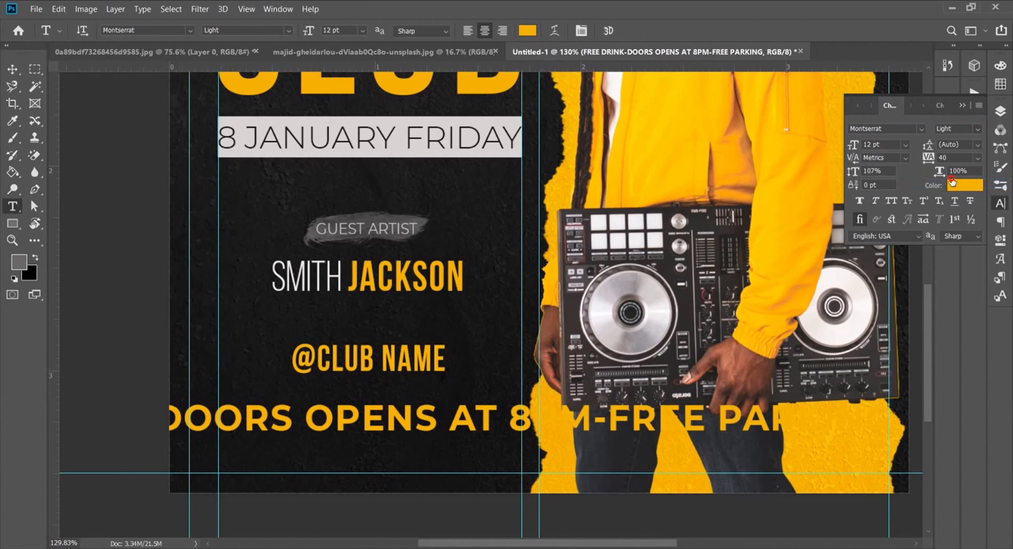
left_click(978, 157)
left_click(953, 236)
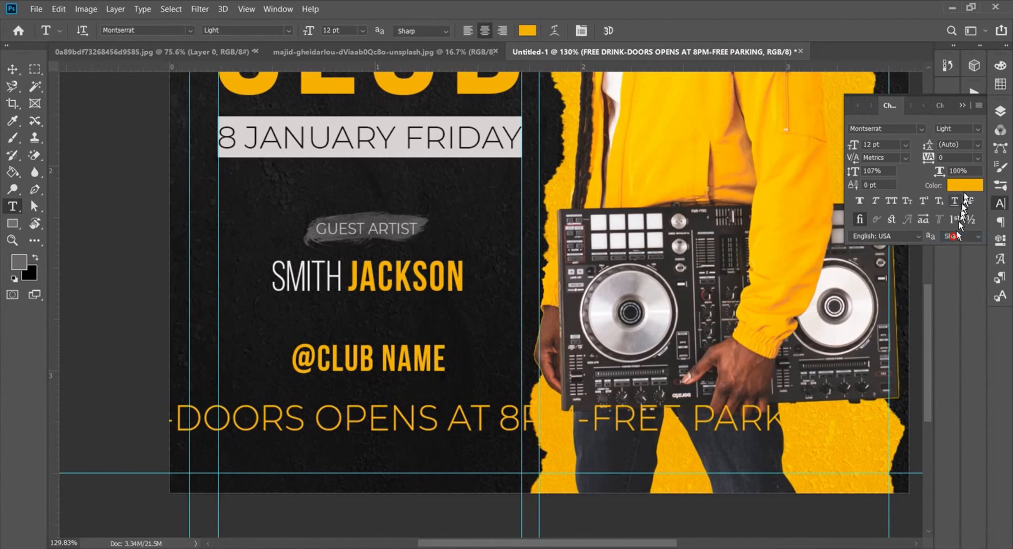
left_click_drag(855, 172, 854, 145)
left_click_drag(483, 425, 455, 386, "ctrl")
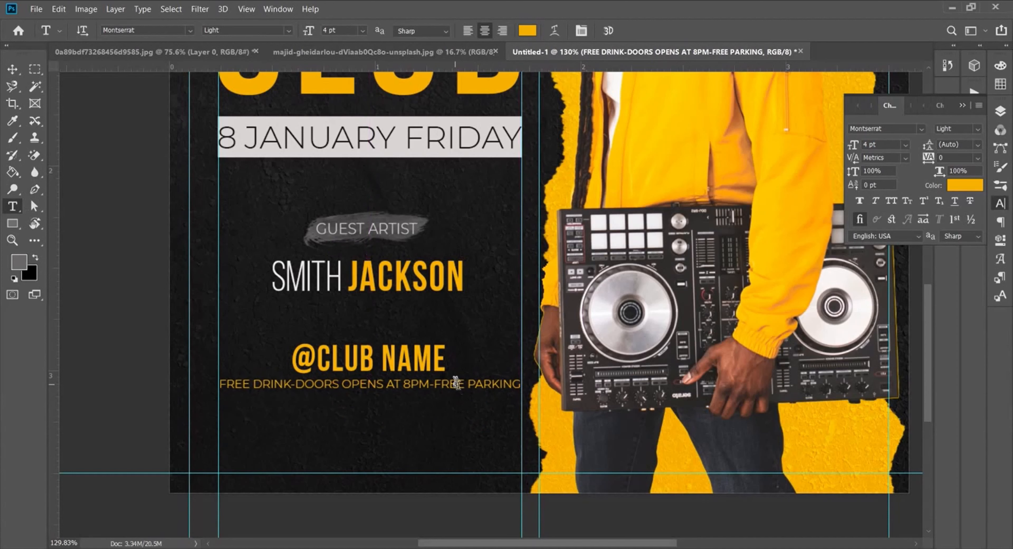
key("v")
key("Right")
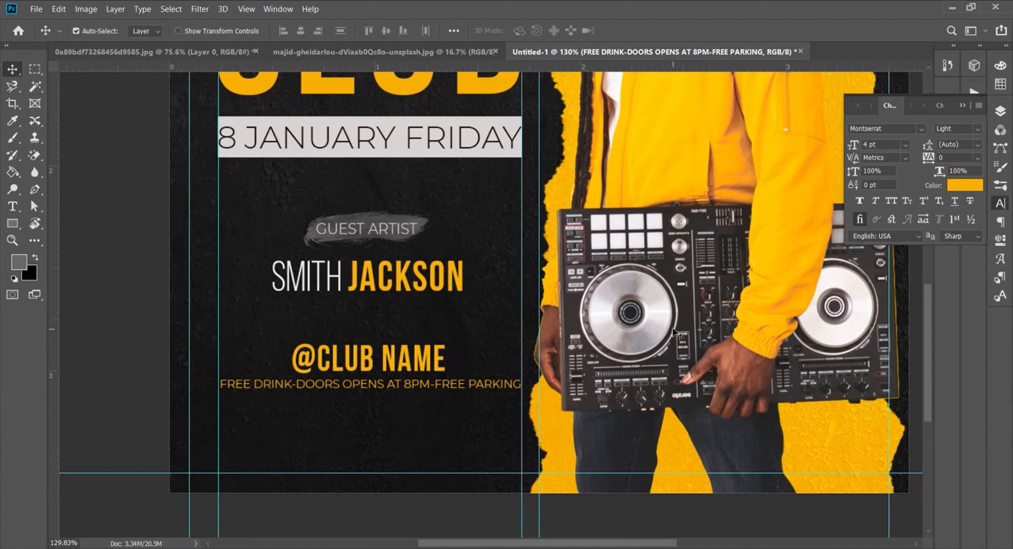
Step: Color 'FREE DRINK-' near-white and '-FREE PARKING' white, then move the line down slightly
left_click(12, 206)
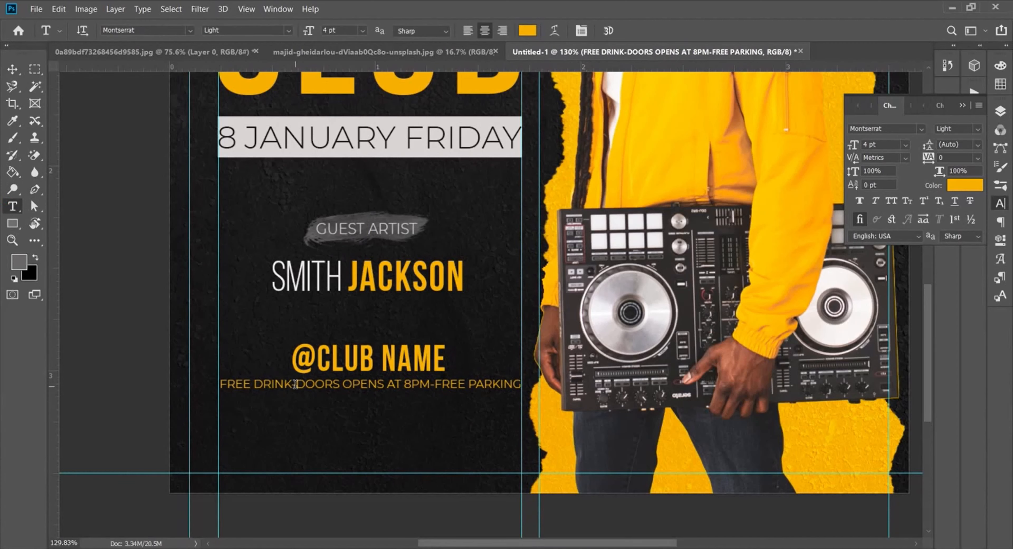
left_click_drag(295, 384, 216, 383)
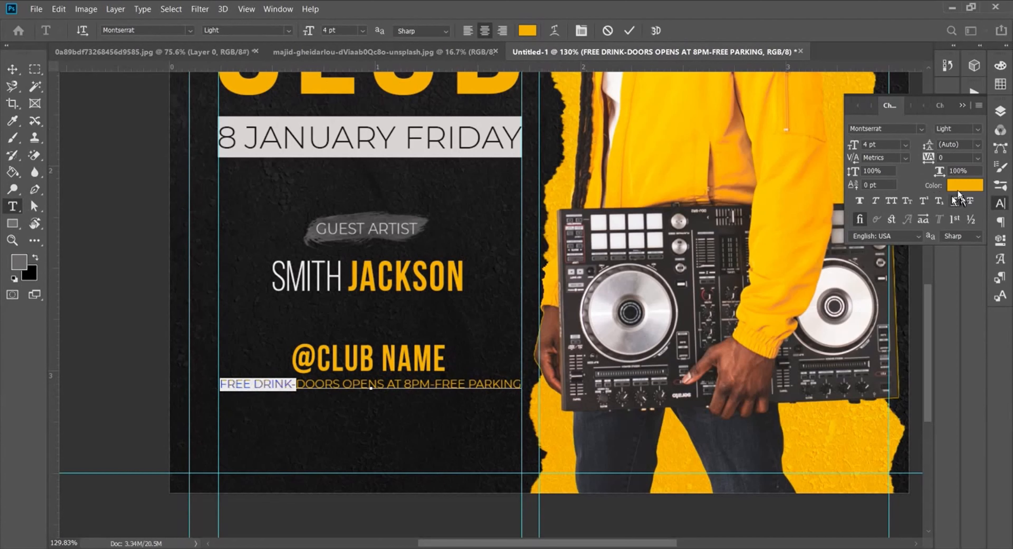
left_click(953, 186)
left_click(662, 158)
left_click_drag(662, 158, 662, 157)
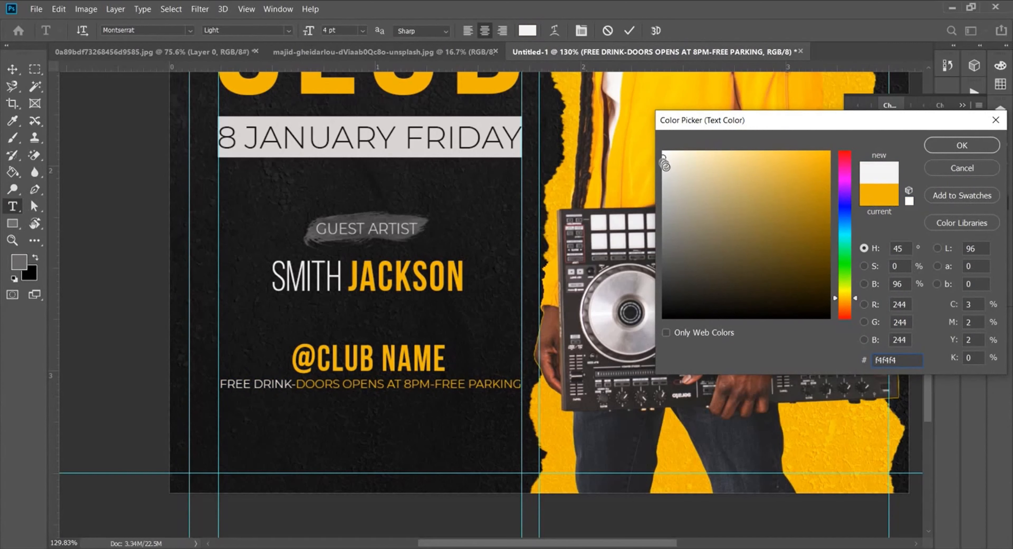
left_click(951, 144)
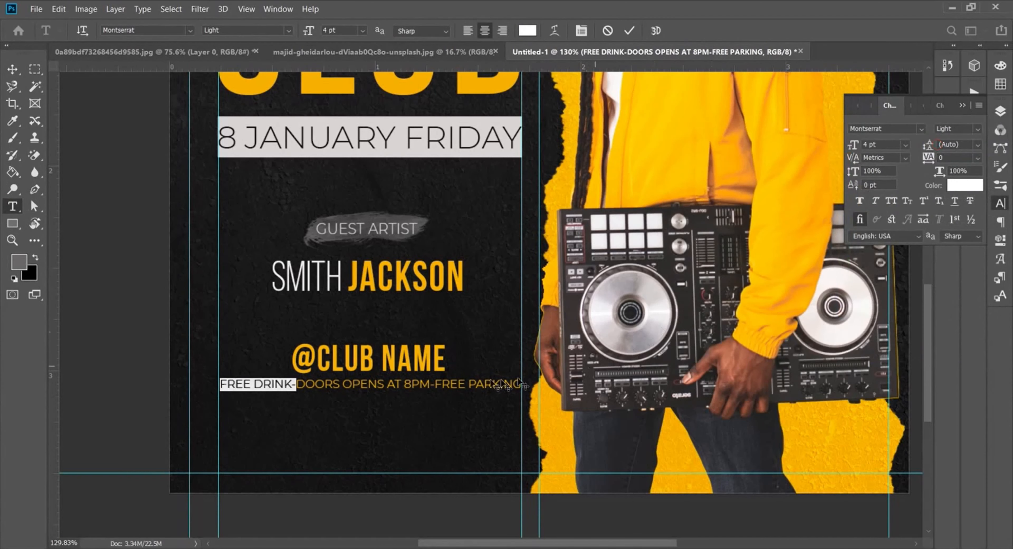
left_click_drag(430, 382, 523, 383)
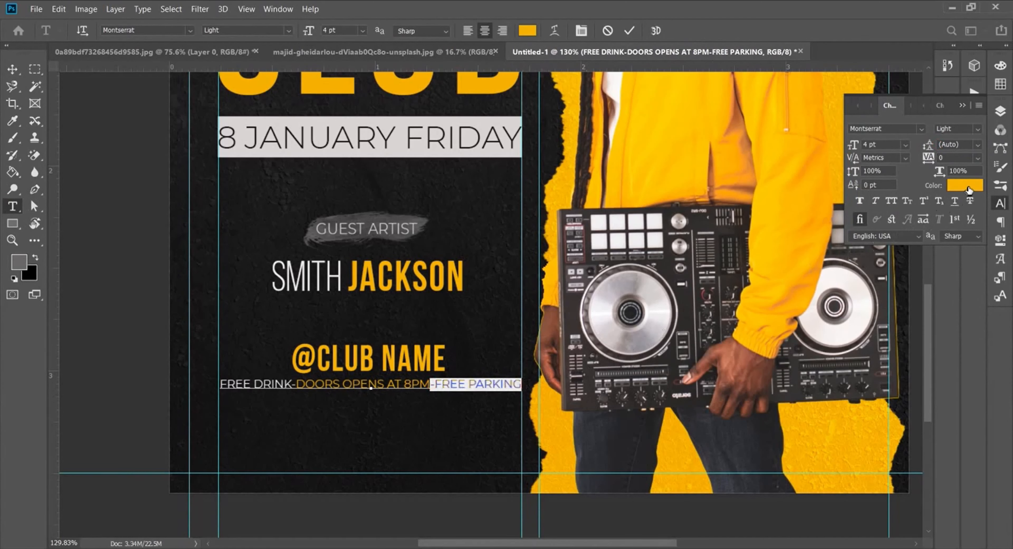
left_click(965, 185)
left_click(674, 154)
left_click(956, 146)
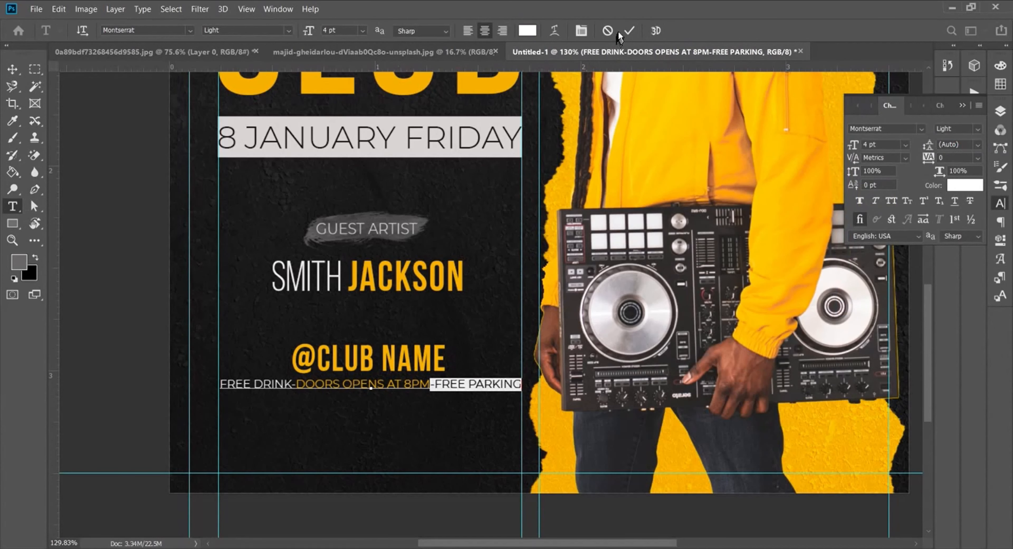
left_click(629, 31)
left_click_drag(414, 390, 413, 391)
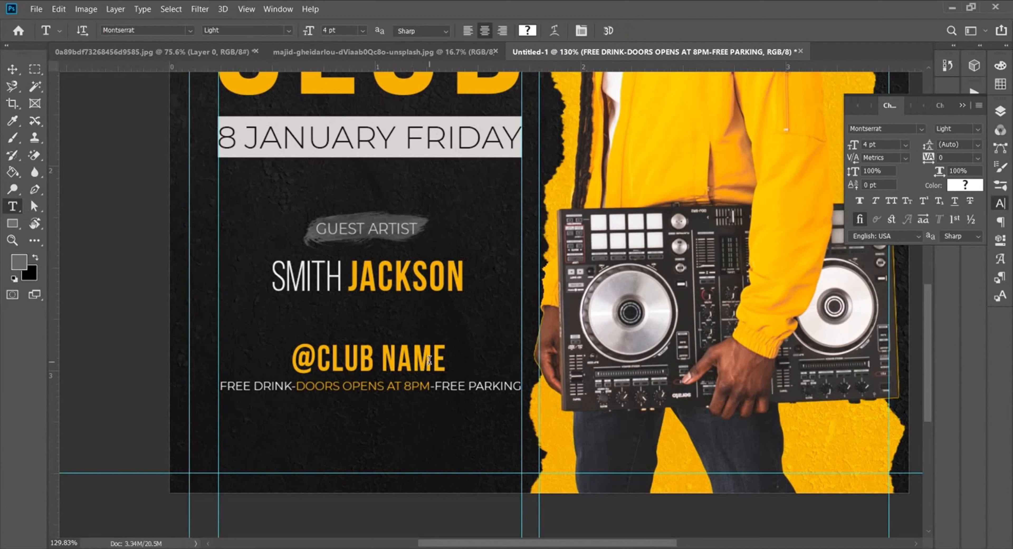
Step: Duplicate the info line below itself and replace its text with 'LOREM IPSUM-YOUR CITY NAME-LOCATION' from the notes
left_click(1000, 111)
left_click_drag(908, 205, 946, 417)
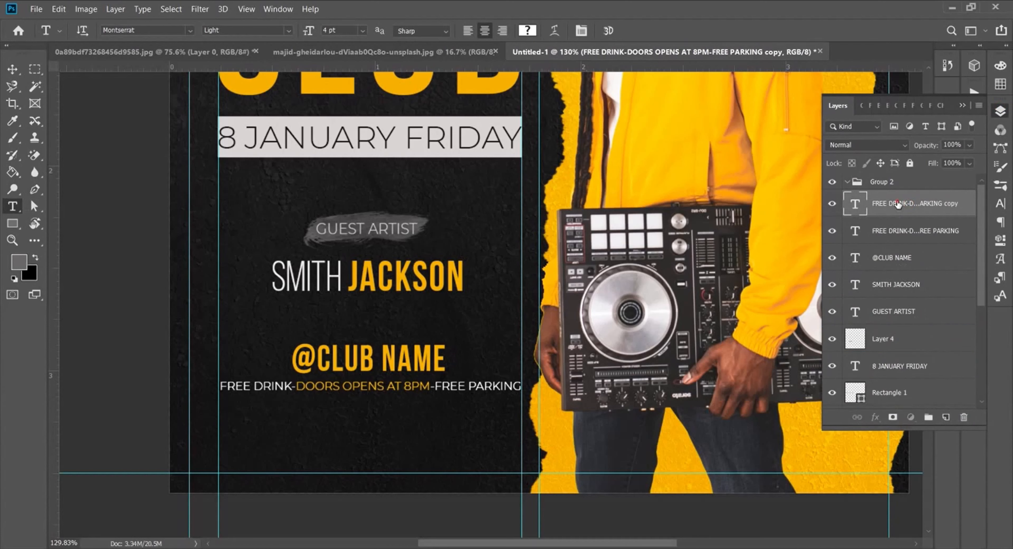
left_click_drag(417, 389, 415, 400)
left_click(416, 401)
key("ctrl+a")
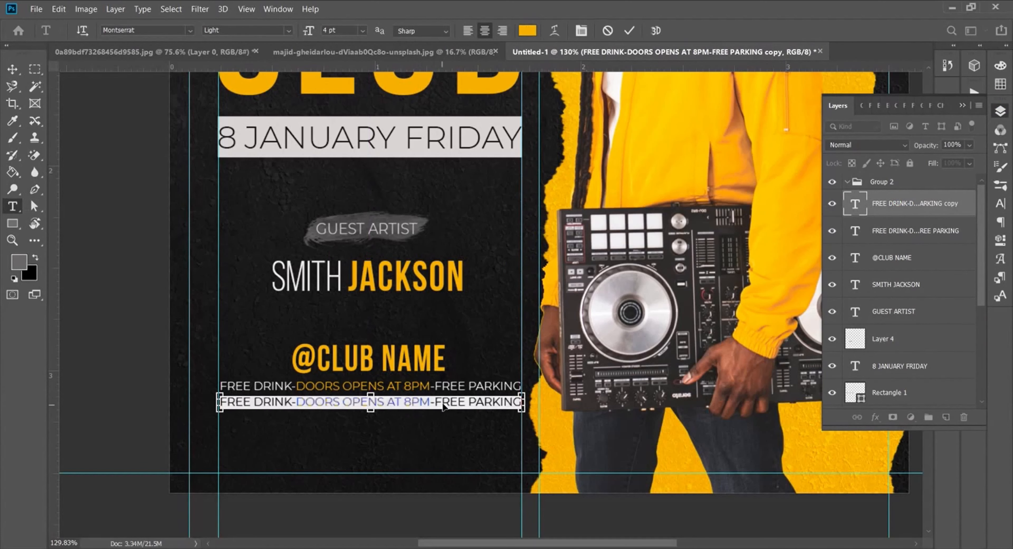
key("alt+Tab")
left_click_drag(436, 179, 228, 178)
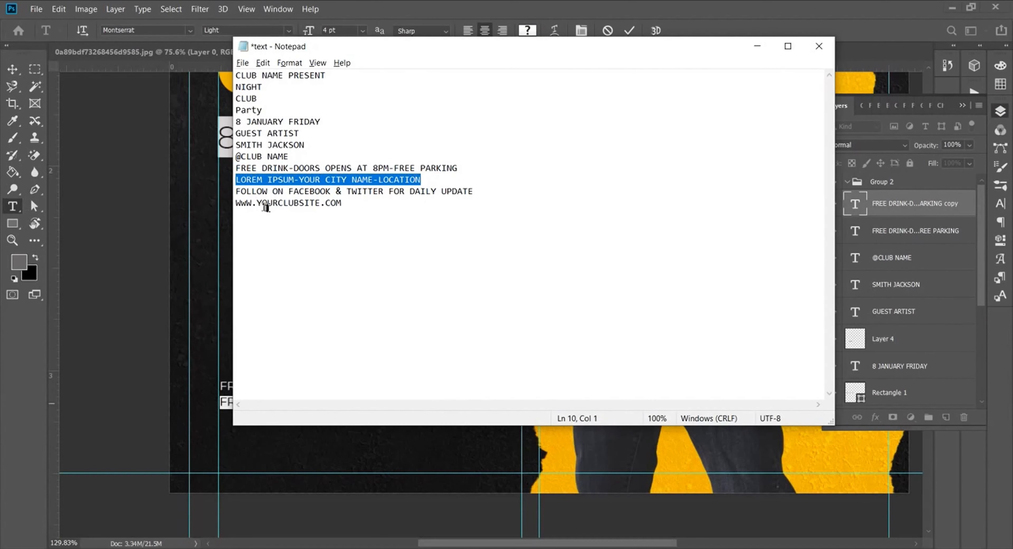
key("ctrl+c")
key("alt+Tab")
key("ctrl+v")
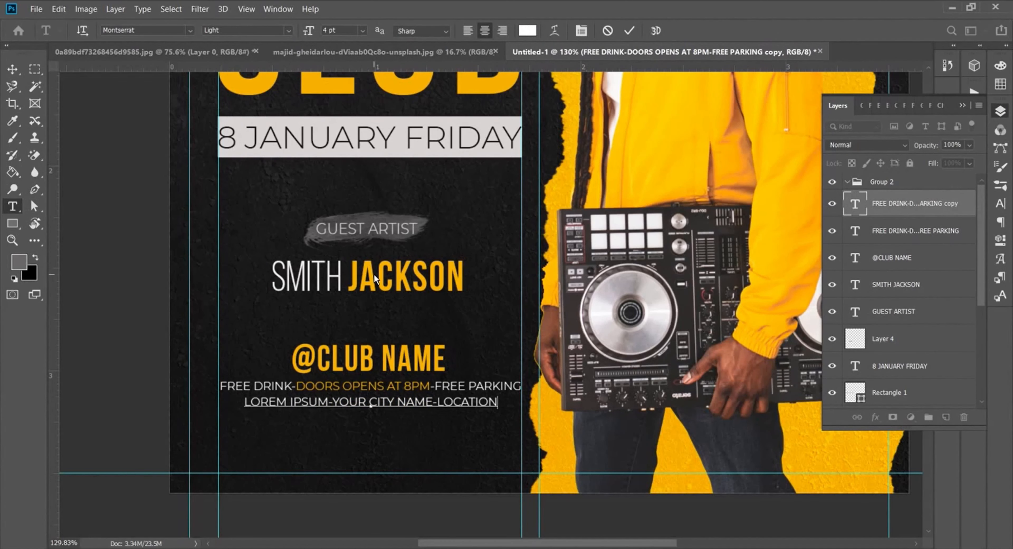
left_click(628, 31)
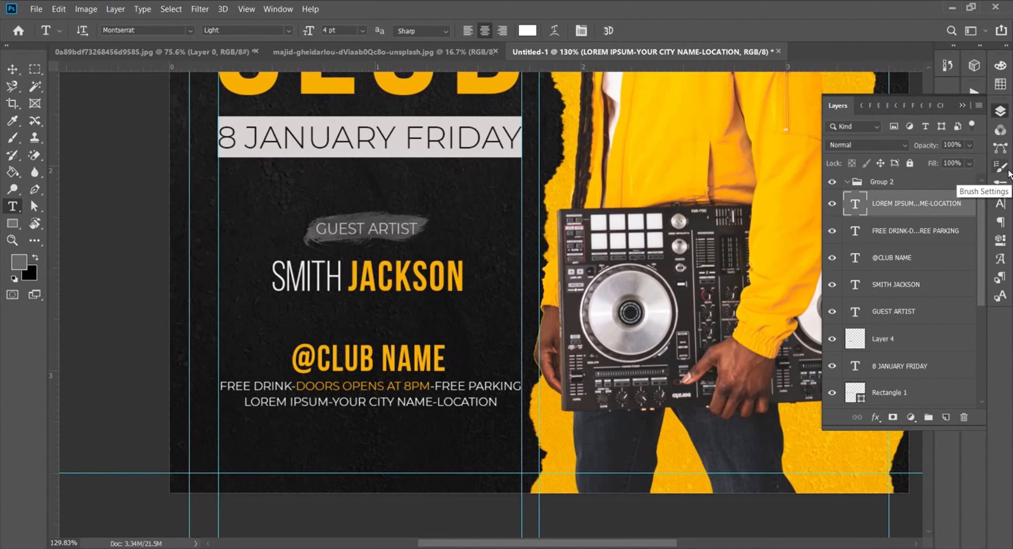
Step: Add a duplicate line below reading 'FOLLOW ON FACEBOOK & TWITTER FOR DAILY UPDATE'
left_click_drag(959, 204, 947, 417)
left_click_drag(363, 407, 360, 415)
left_click(360, 417)
key("ctrl+a")
type("FOLLOW ON FACEBOOK & TWITTER FOR DAILY UPDATE")
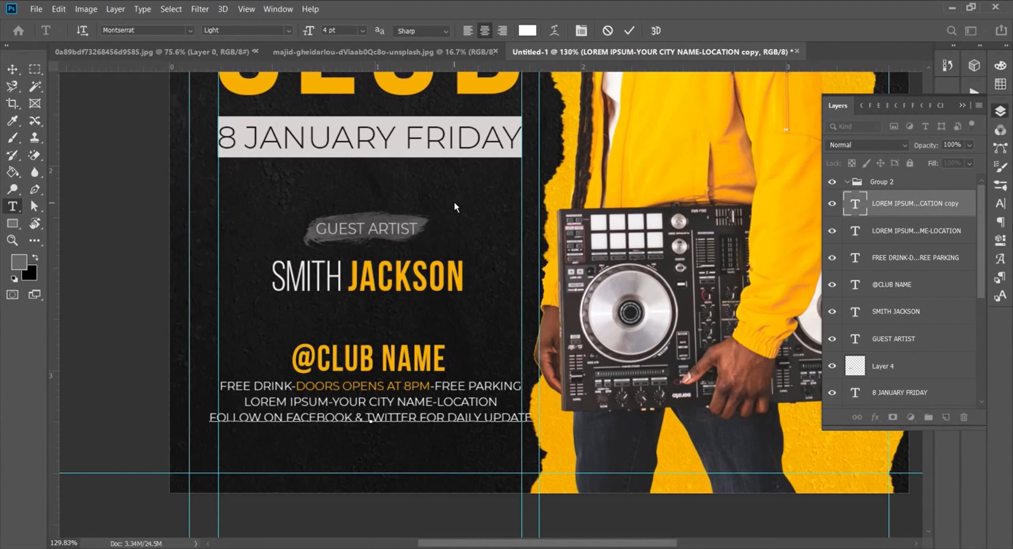
left_click(630, 31)
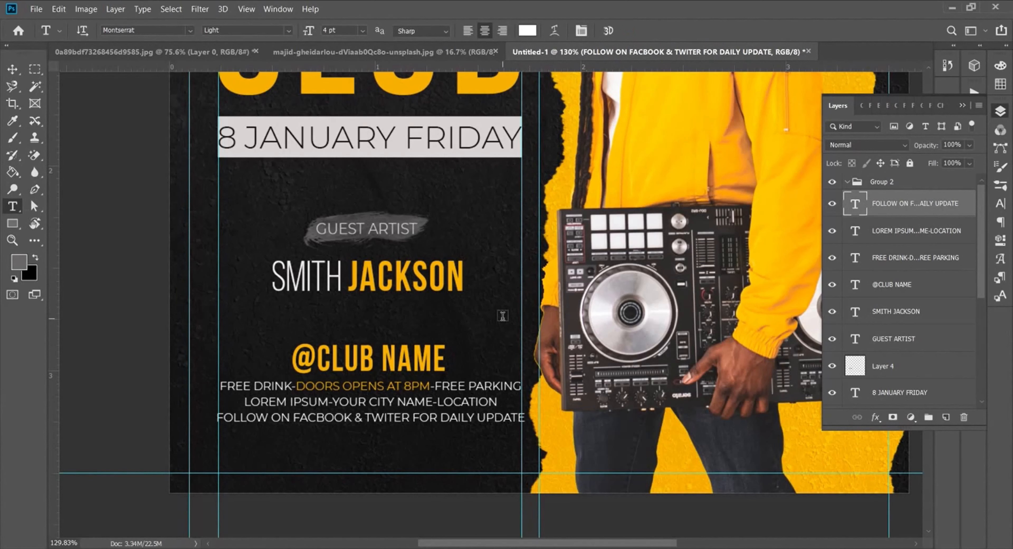
Step: Duplicate the follow-us line below itself and replace its text with the website address from the notes
left_click_drag(881, 223, 947, 417)
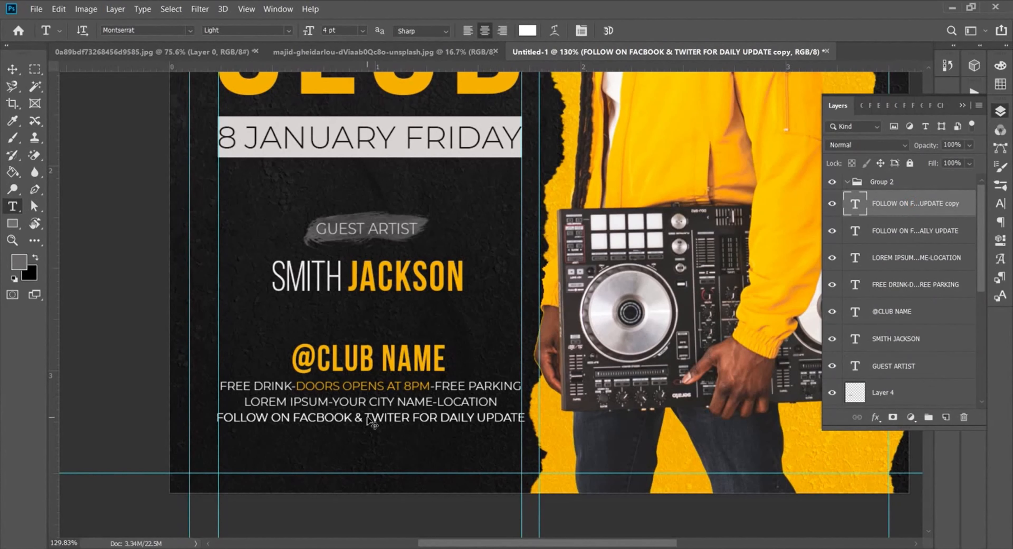
left_click_drag(368, 419, 370, 434)
left_click(373, 434)
key("ctrl+a")
key("alt+Tab")
left_click_drag(372, 212, 228, 212)
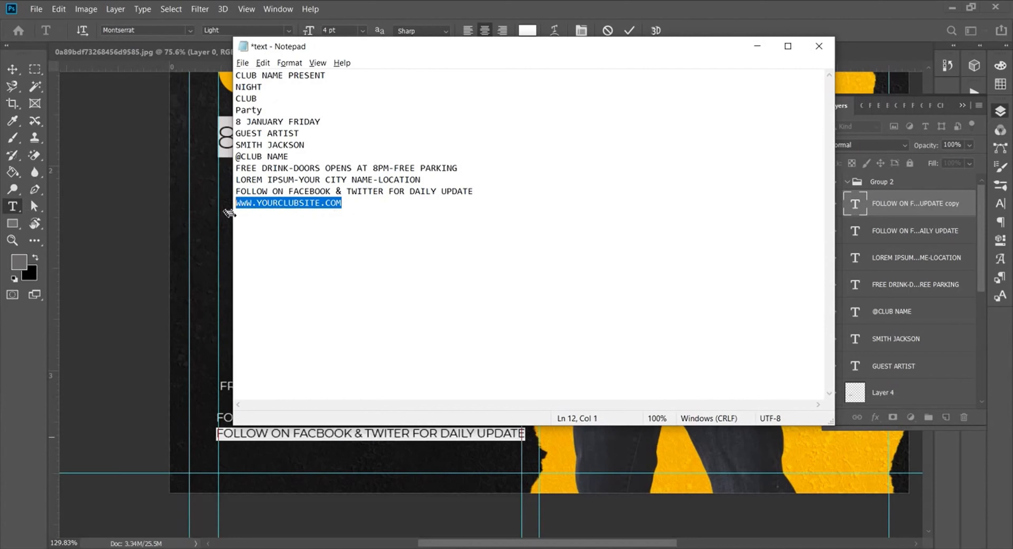
key("ctrl+c")
key("alt+Tab")
key("ctrl+v")
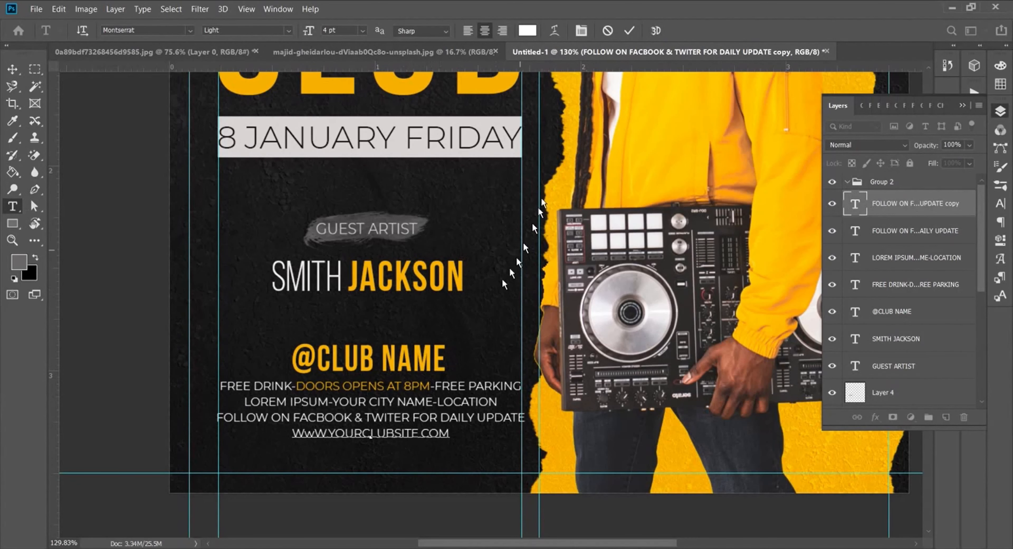
left_click(630, 30)
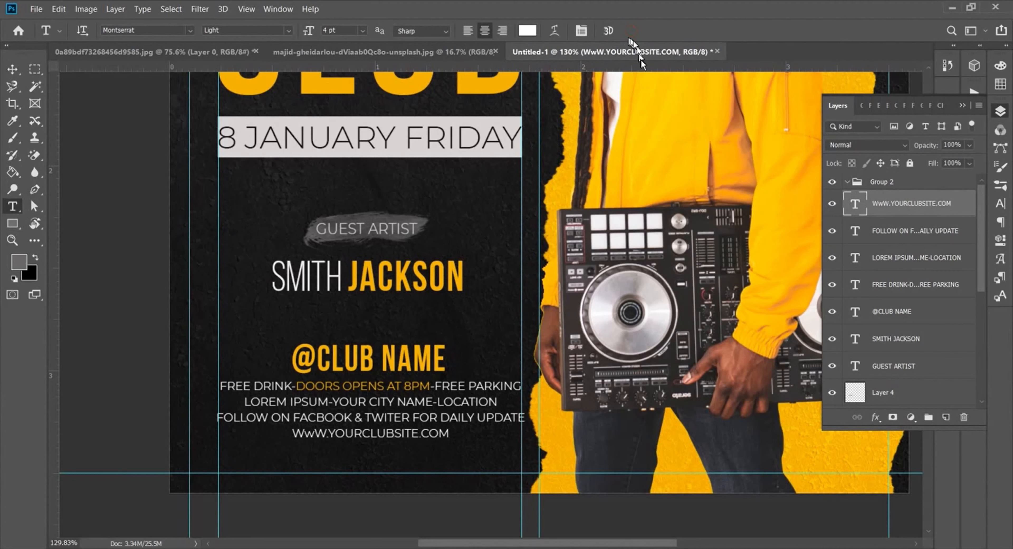
Step: Fit the whole poster on screen, collapse the Layers panel, and hide the guides
key("ctrl+0")
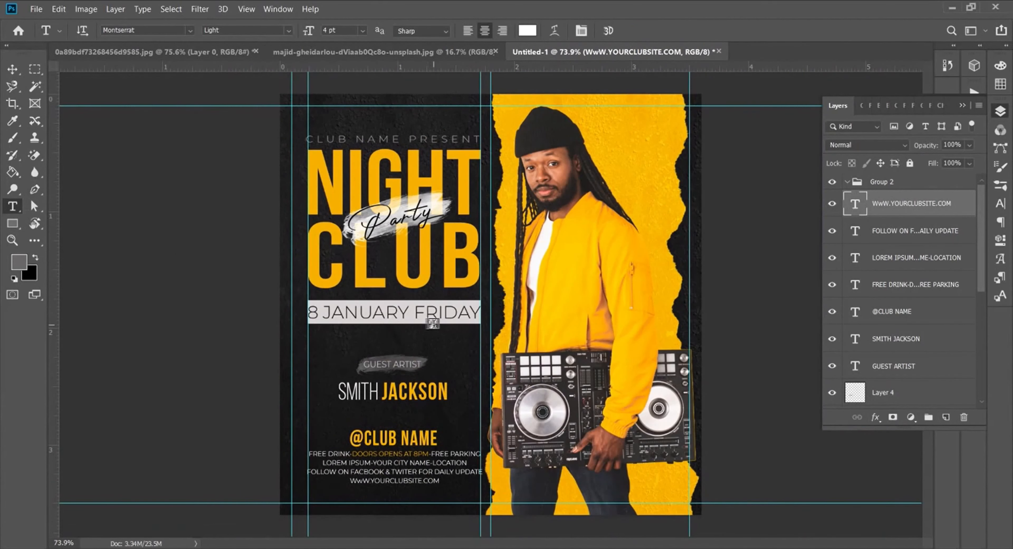
left_click(963, 105)
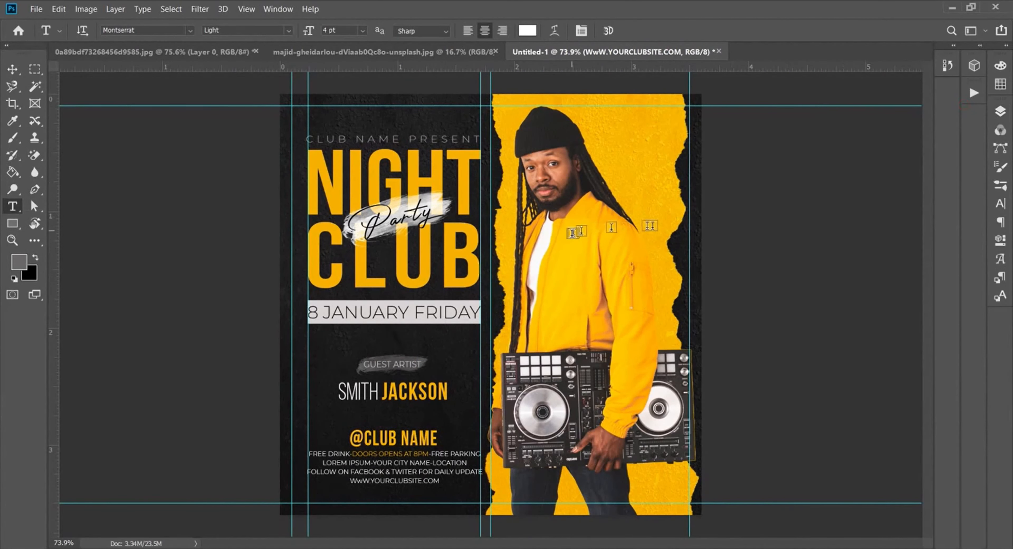
left_click(244, 11)
left_click(271, 312)
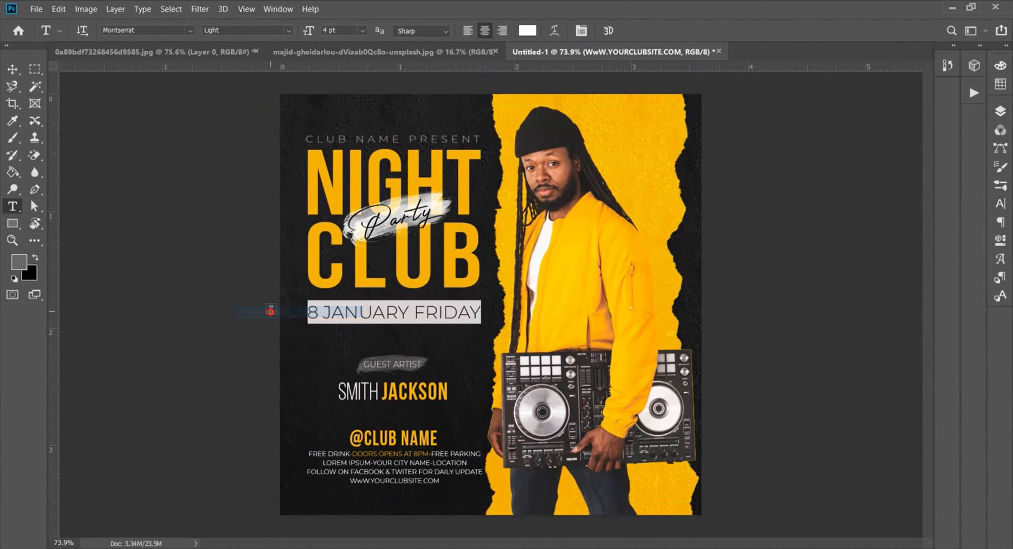